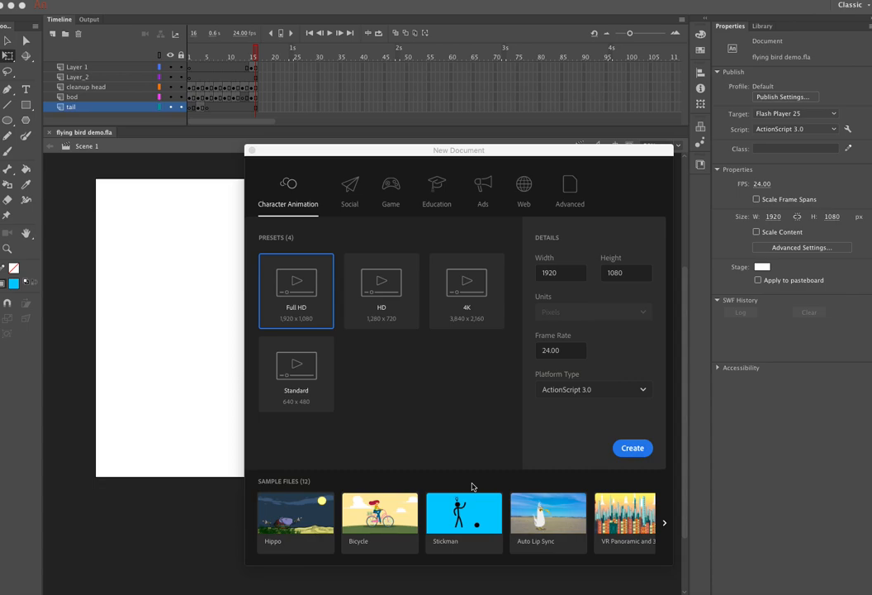
Create a Full HD document of 1920 × 1080 pixels at 24 fps for ActionScript 3.0
{"action": "left_click", "coordinate": [278, 150]}
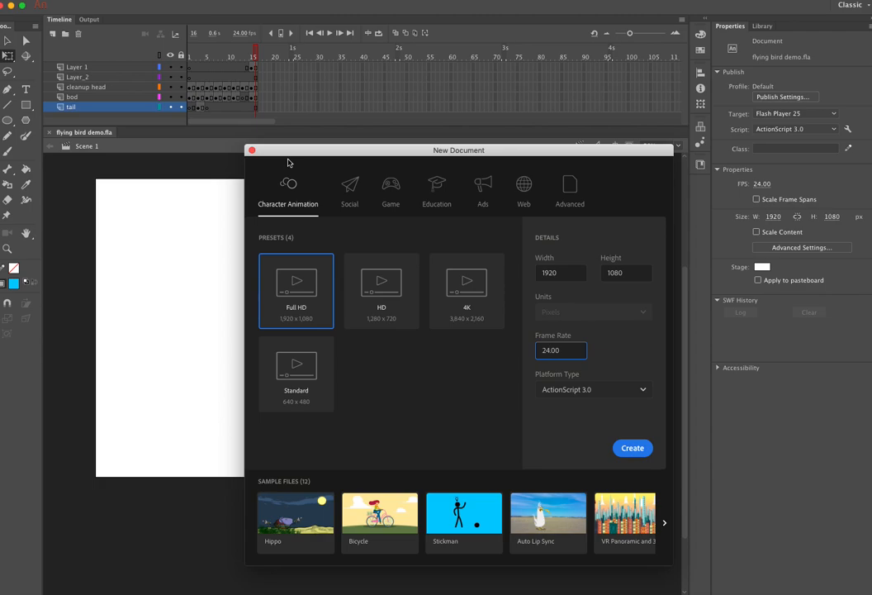
{"action": "left_click", "coordinate": [633, 449]}
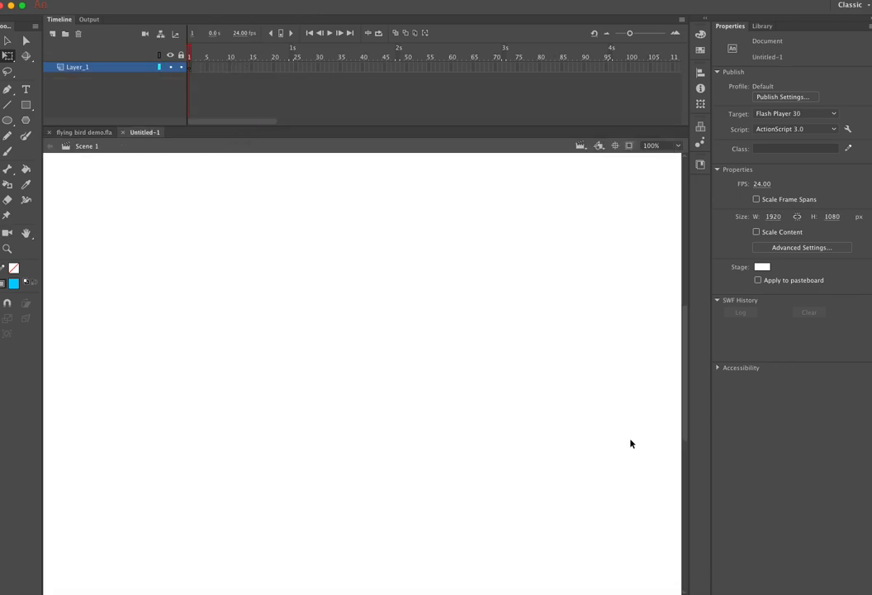
{"action": "key", "text": "super+minus"}
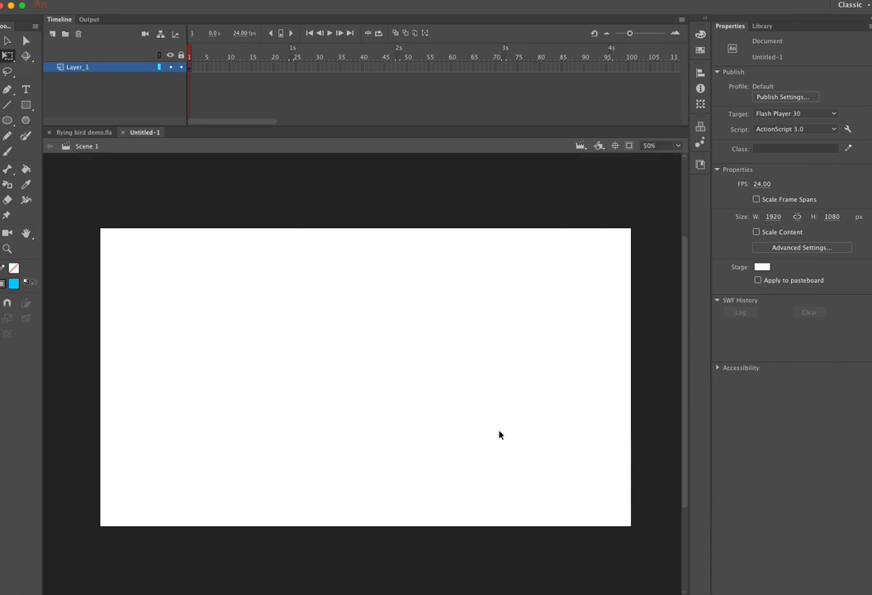
{"action": "left_click", "coordinate": [856, 6]}
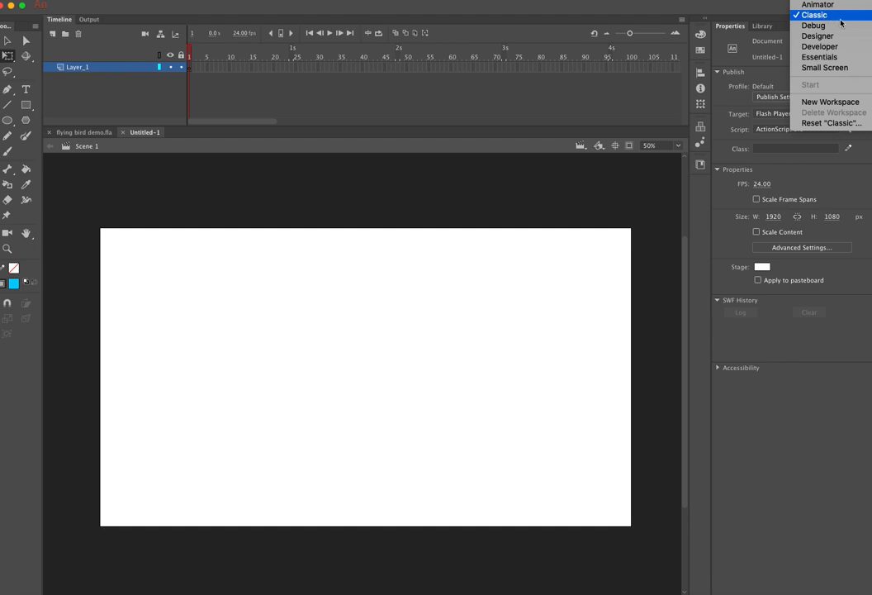
{"action": "left_click", "coordinate": [625, 106]}
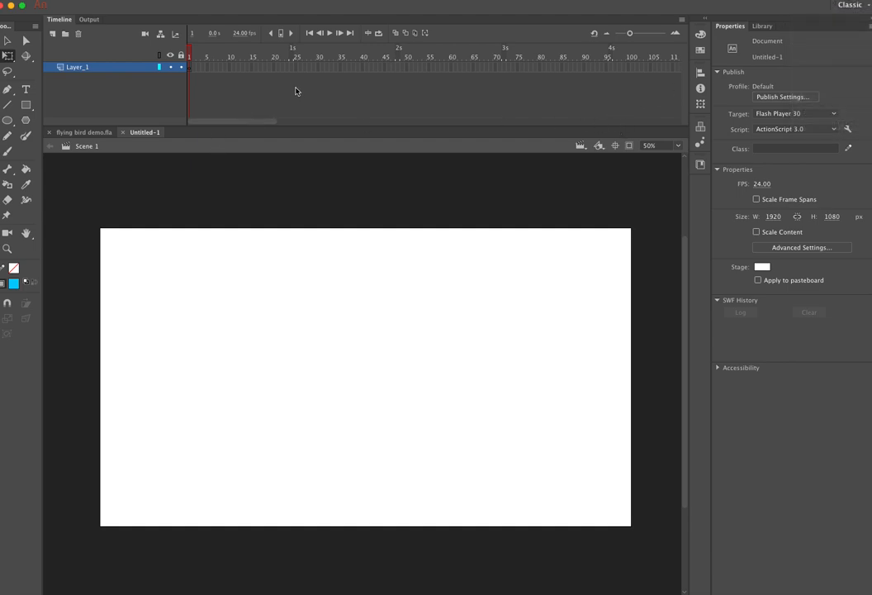
{"action": "left_click", "coordinate": [847, 5]}
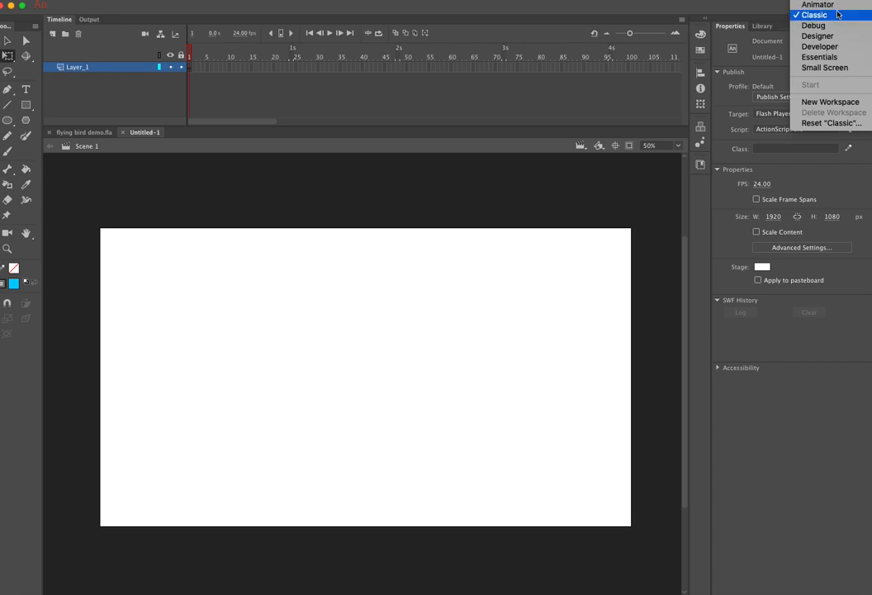
{"action": "left_click", "coordinate": [504, 100]}
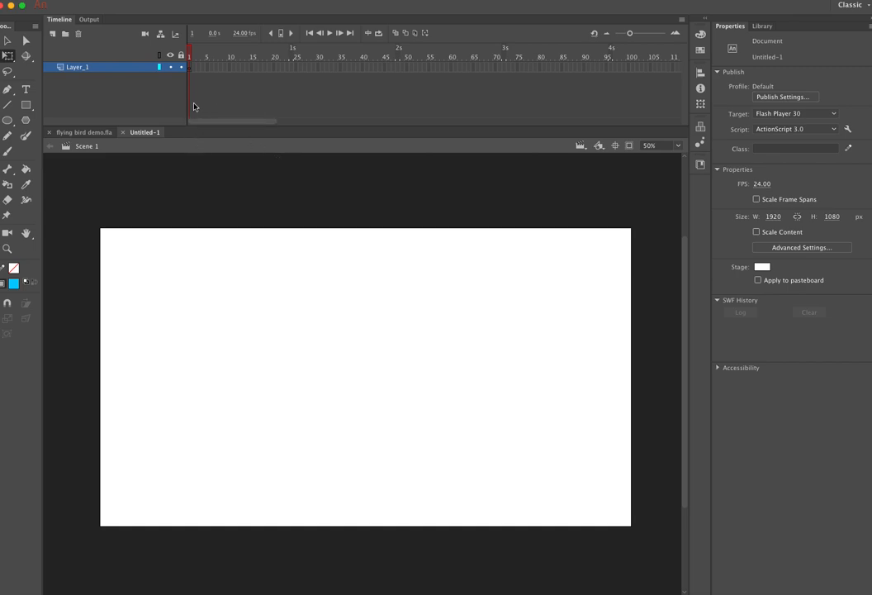
Save the new document as "bird symbol demo.fla" in the ADV animation 4/16/20 folder
{"action": "left_click", "coordinate": [72, 0]}
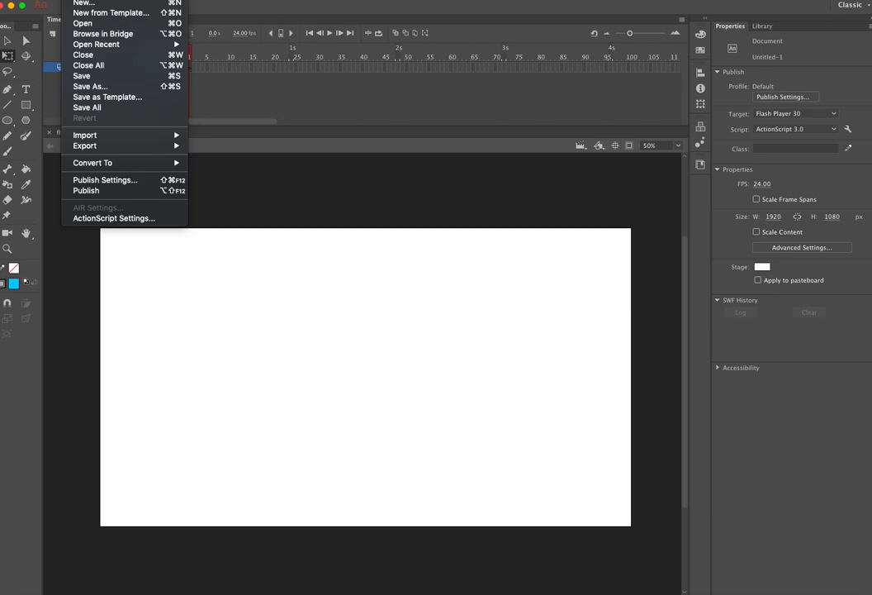
{"action": "left_click", "coordinate": [90, 86]}
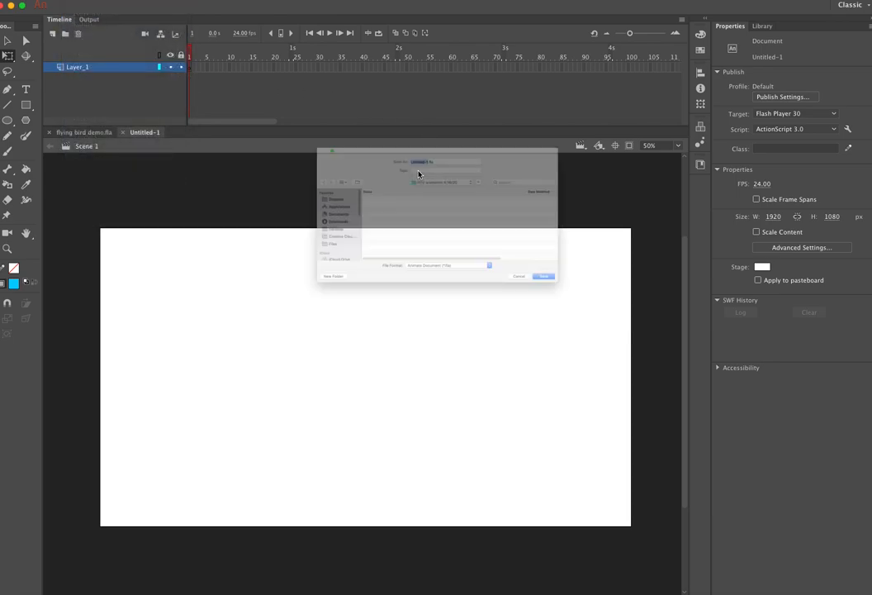
{"action": "type", "text": "bird "}
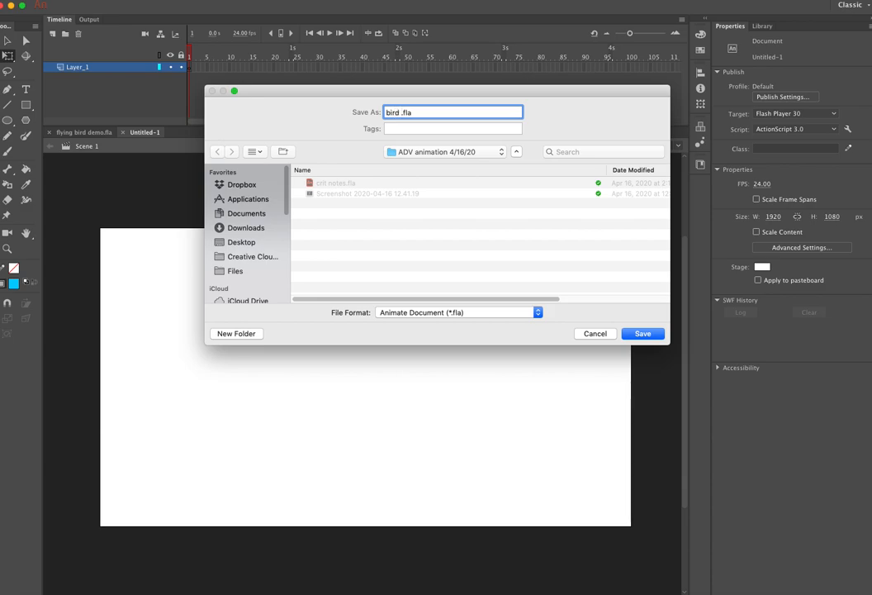
{"action": "type", "text": "symbol demo"}
{"action": "left_click", "coordinate": [644, 333]}
Switch to flying bird demo.fla and preview the bird animation with Loop Playback enabled
{"action": "left_click", "coordinate": [105, 133]}
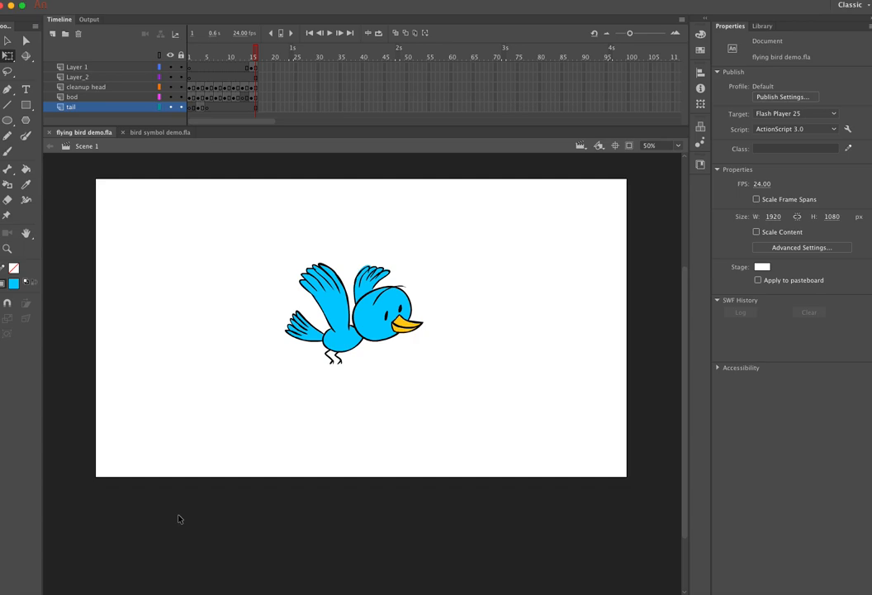
{"action": "left_click", "coordinate": [331, 34]}
{"action": "left_click", "coordinate": [272, 1]}
{"action": "left_click", "coordinate": [306, 172]}
{"action": "left_click", "coordinate": [330, 34]}
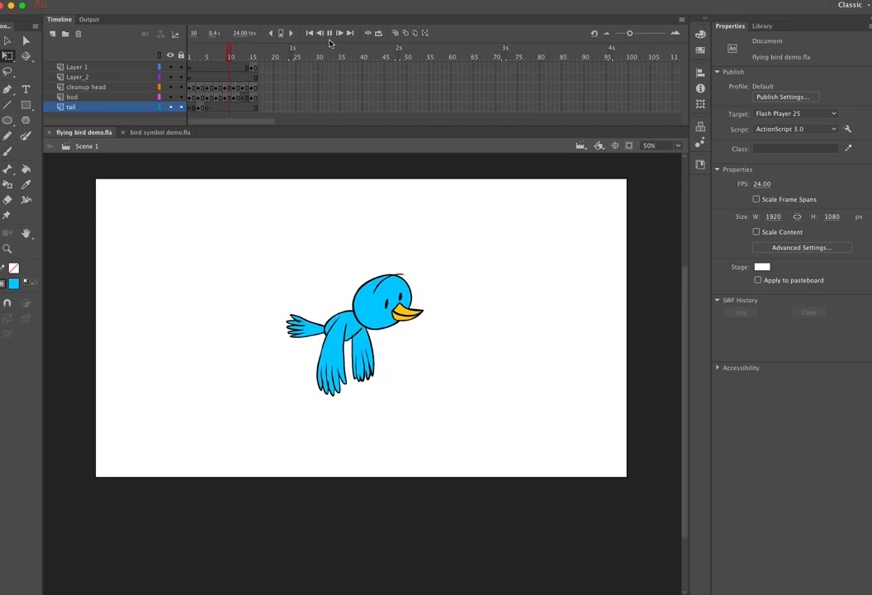
{"action": "left_click", "coordinate": [330, 33]}
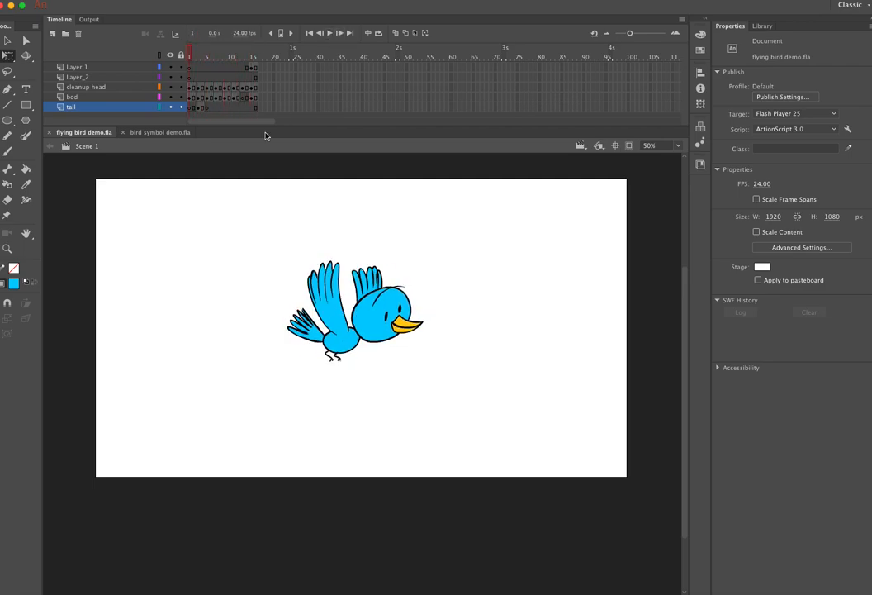
Compare the bird's last frame, 16, with frame 1 and replay the flying cycle from the start
{"action": "left_click", "coordinate": [297, 2]}
{"action": "left_click", "coordinate": [272, 6]}
{"action": "left_click", "coordinate": [256, 57]}
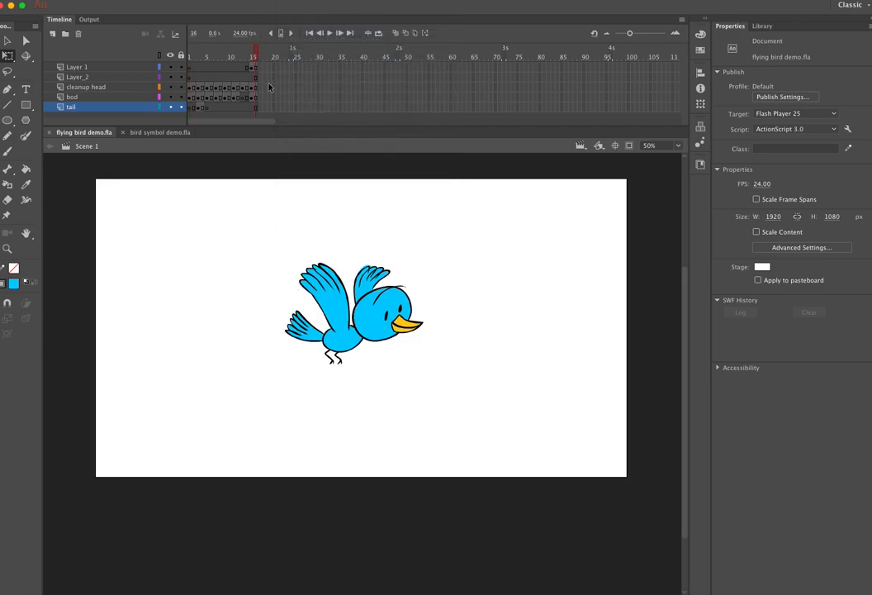
{"action": "left_click", "coordinate": [198, 55]}
{"action": "left_click", "coordinate": [189, 56]}
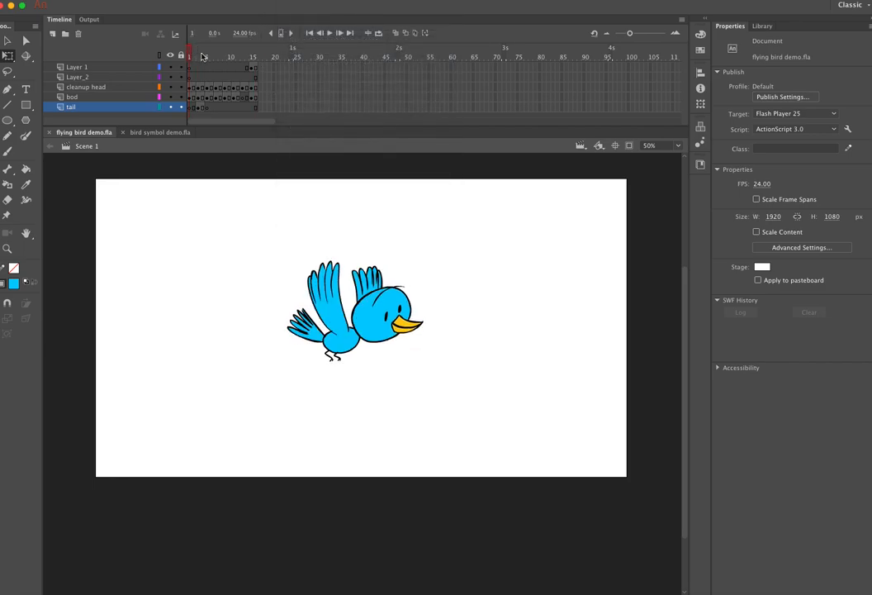
{"action": "key", "text": "Return"}
{"action": "key", "text": "Return"}
Enlarge the timeline area and delete the empty Layer_2
{"action": "left_click_drag", "start_coordinate": [221, 125], "coordinate": [220, 143]}
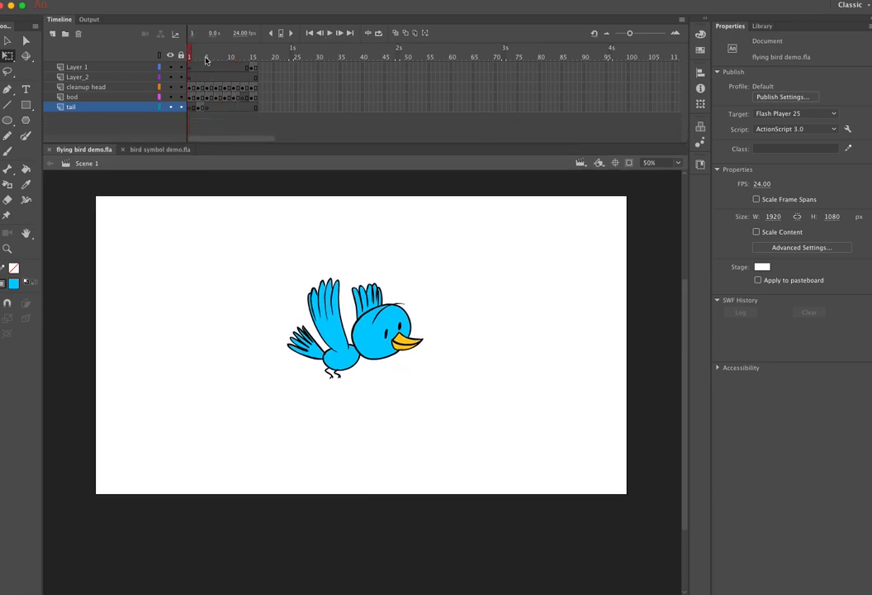
{"action": "left_click", "coordinate": [117, 75]}
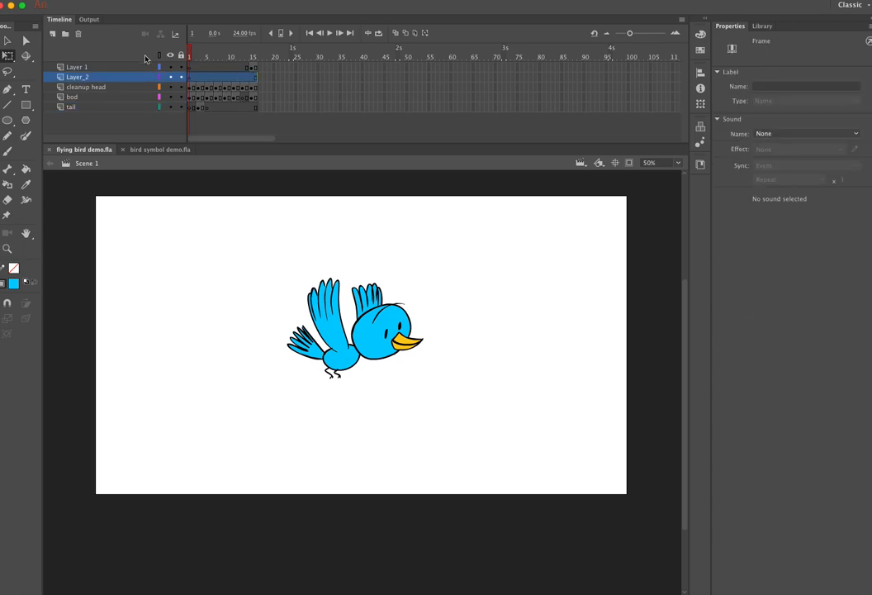
{"action": "left_click", "coordinate": [78, 34]}
Play and scrub the cycle, and examine which keyframes the cleanup head, bod and tail layers hold
{"action": "key", "text": "Return"}
{"action": "left_click", "coordinate": [231, 56]}
{"action": "left_click_drag", "start_coordinate": [232, 57], "coordinate": [189, 53]}
{"action": "left_click", "coordinate": [194, 77]}
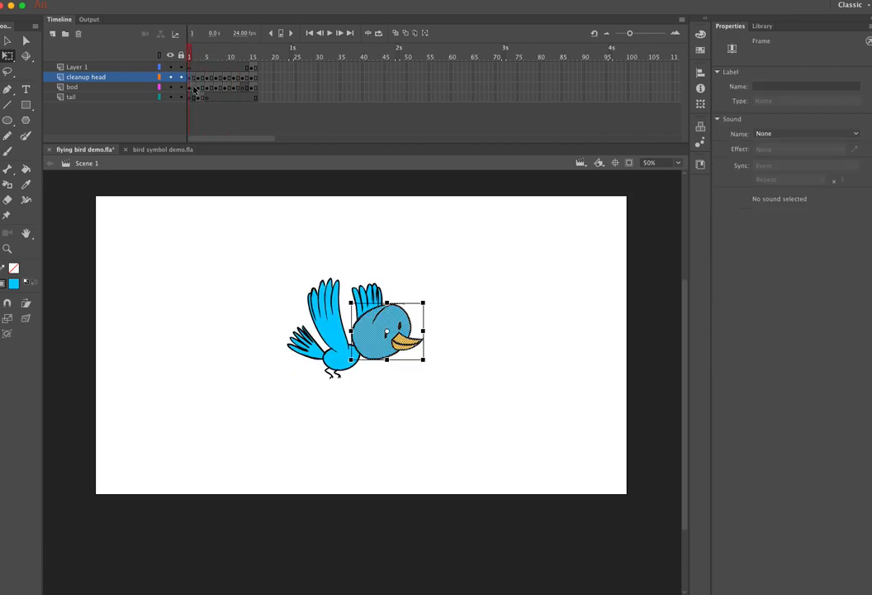
{"action": "left_click", "coordinate": [195, 87]}
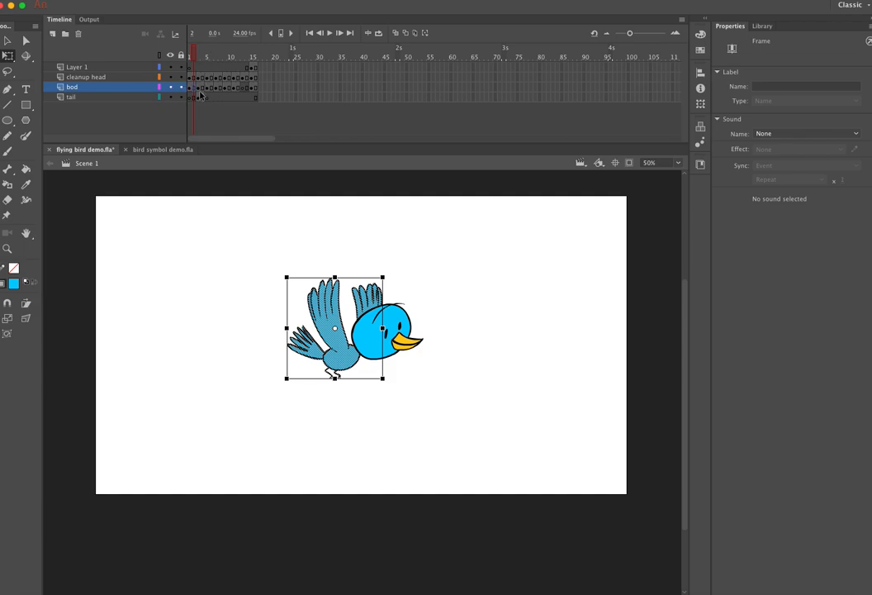
{"action": "left_click", "coordinate": [198, 57]}
{"action": "left_click", "coordinate": [201, 98]}
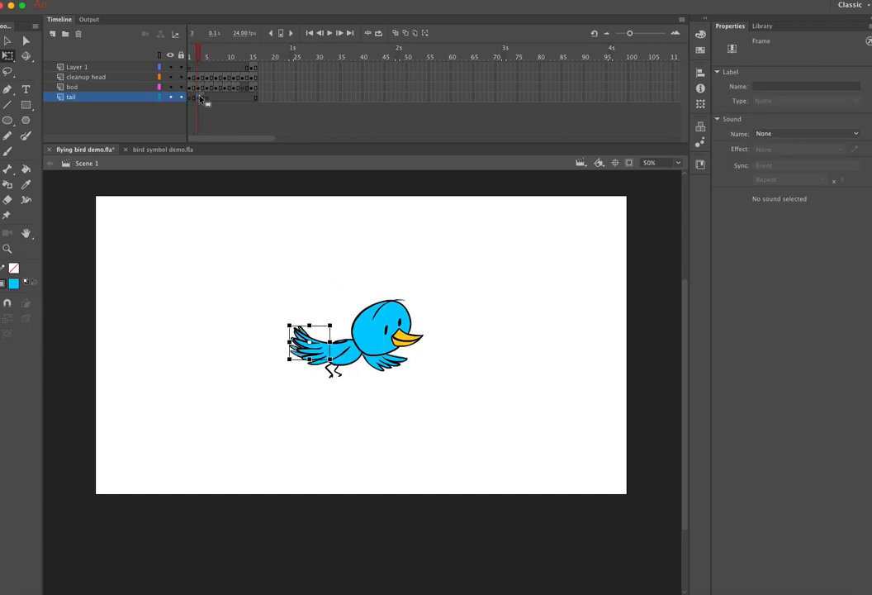
{"action": "mouse_move", "coordinate": [199, 60]}
{"action": "left_mouse_down"}
{"action": "mouse_move", "coordinate": [252, 62]}
{"action": "mouse_move", "coordinate": [188, 59]}
{"action": "left_mouse_up"}
{"action": "left_click", "coordinate": [252, 67]}
{"action": "left_click", "coordinate": [253, 87]}
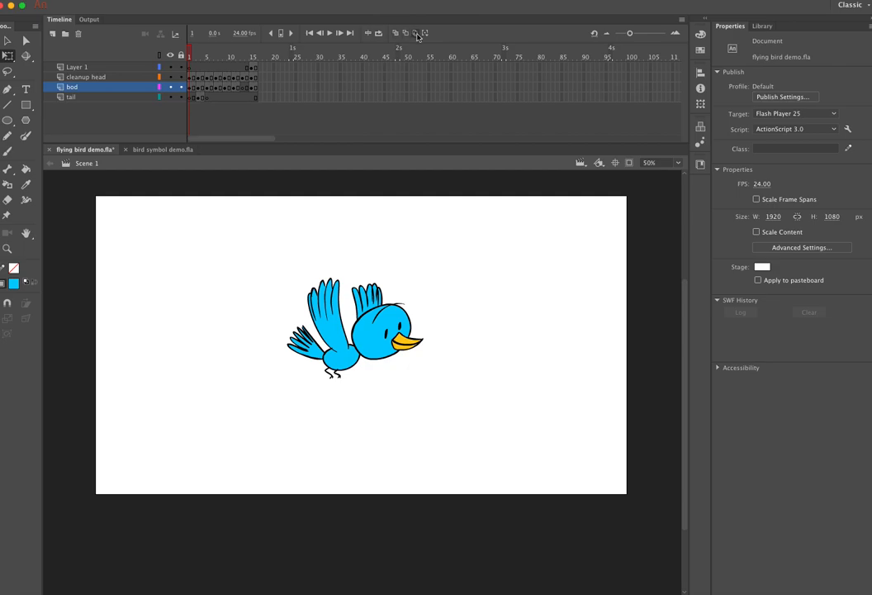
Turn off Loop Playback and play the bird animation through to its last frame
{"action": "left_click", "coordinate": [330, 33]}
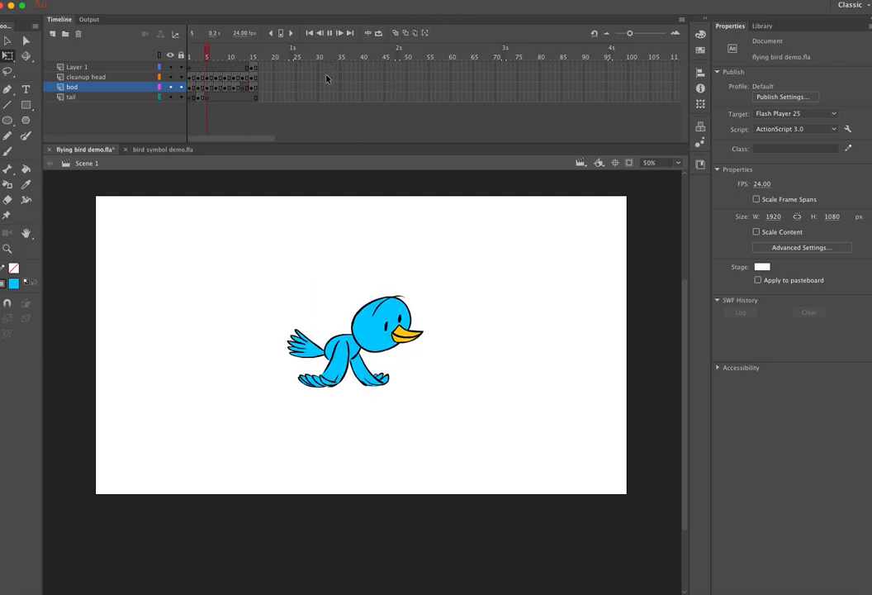
{"action": "left_click", "coordinate": [206, 60]}
{"action": "mouse_move", "coordinate": [206, 60]}
{"action": "left_mouse_down"}
{"action": "mouse_move", "coordinate": [245, 56]}
{"action": "mouse_move", "coordinate": [194, 57]}
{"action": "left_mouse_up"}
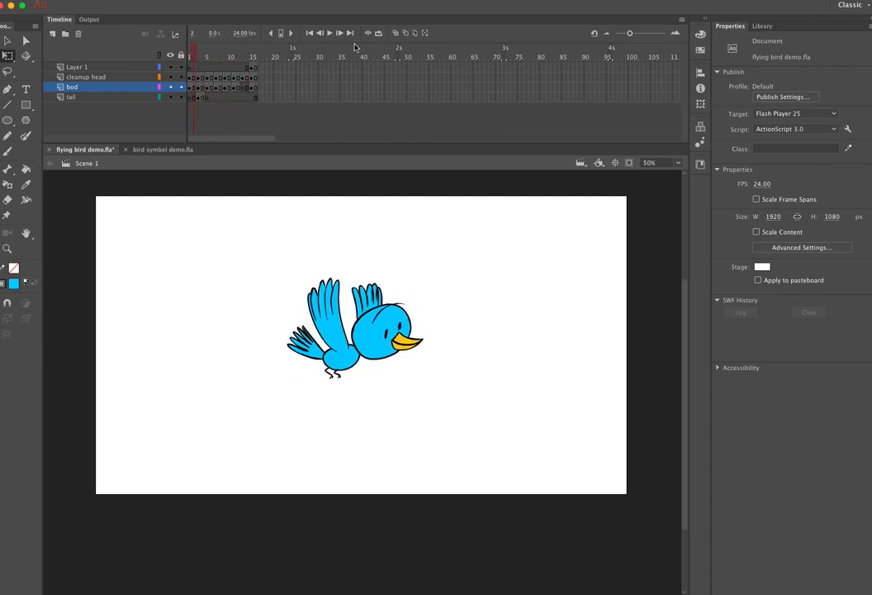
{"action": "left_click", "coordinate": [299, 0]}
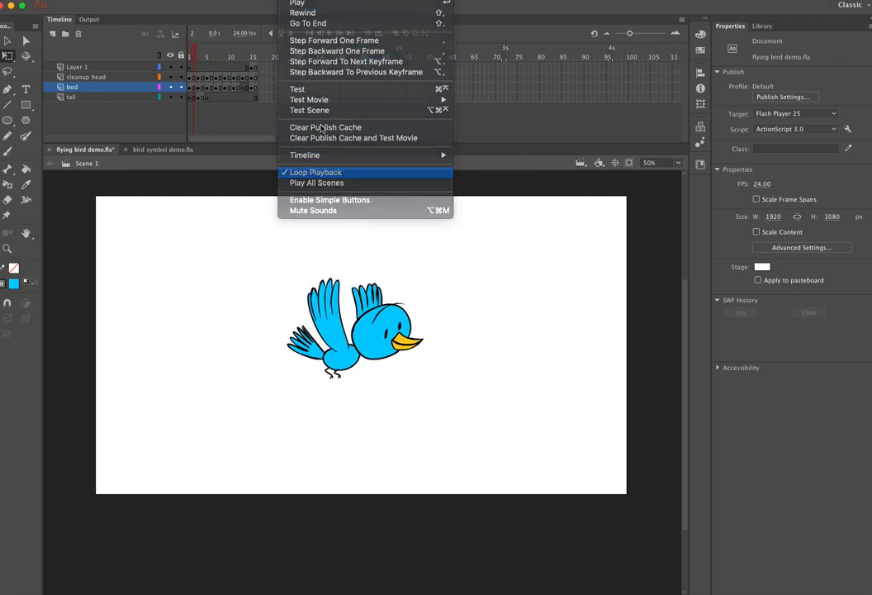
{"action": "left_click", "coordinate": [310, 174]}
{"action": "left_click", "coordinate": [330, 33]}
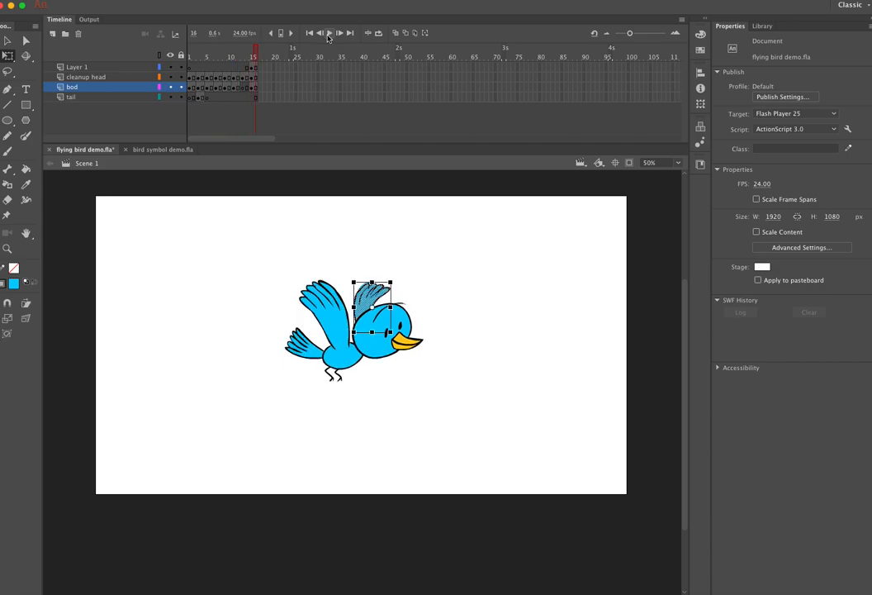
{"action": "left_click", "coordinate": [330, 33]}
{"action": "left_click_drag", "start_coordinate": [190, 67], "coordinate": [256, 114]}
{"action": "left_click", "coordinate": [253, 119]}
{"action": "left_click_drag", "start_coordinate": [190, 67], "coordinate": [259, 101]}
{"action": "left_click", "coordinate": [240, 128]}
{"action": "left_click_drag", "start_coordinate": [190, 67], "coordinate": [255, 104]}
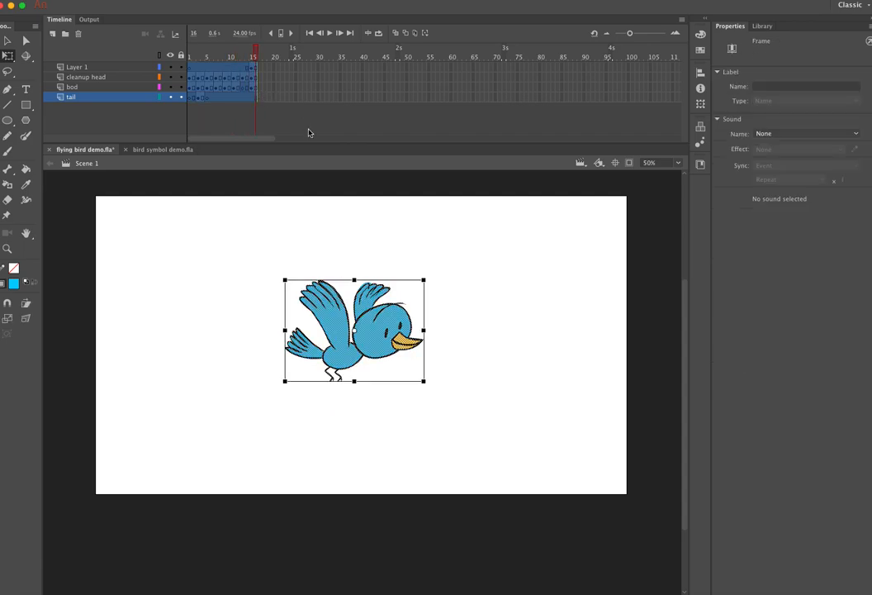
{"action": "left_click", "coordinate": [191, 68]}
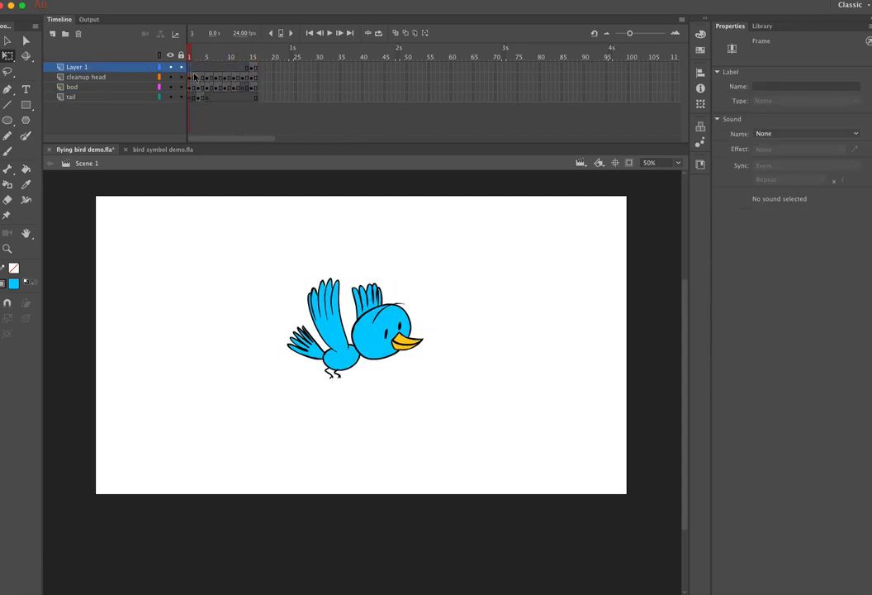
{"action": "left_click", "coordinate": [256, 98]}
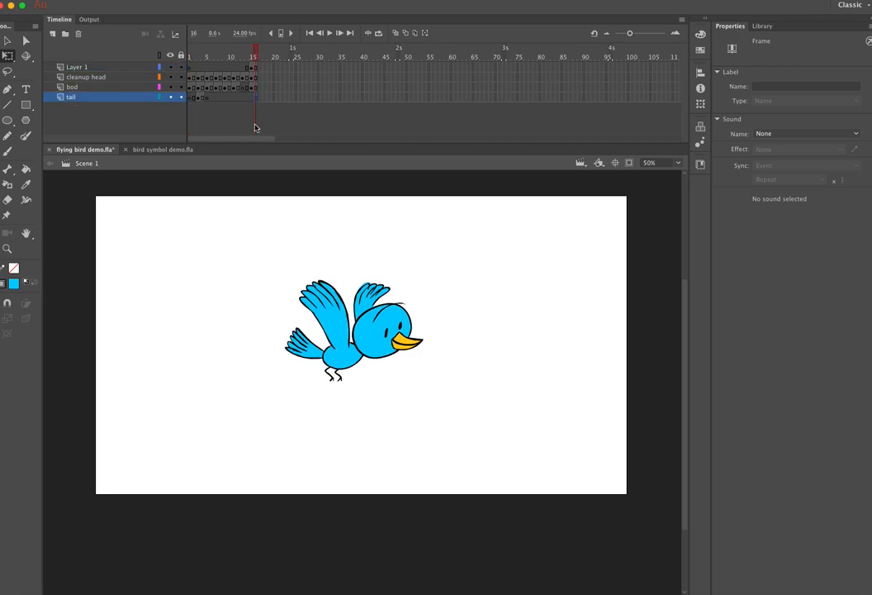
Copy frames 1 to 16 of all four layers, from Layer 1 down to tail
{"action": "left_click", "coordinate": [194, 68]}
{"action": "left_click", "coordinate": [189, 68]}
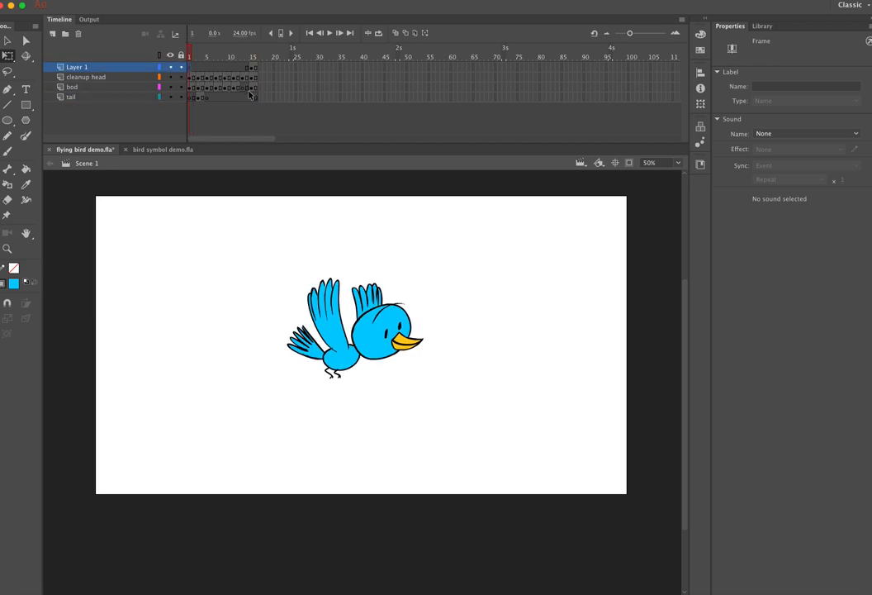
{"action": "left_click", "coordinate": [256, 98], "text": "shift"}
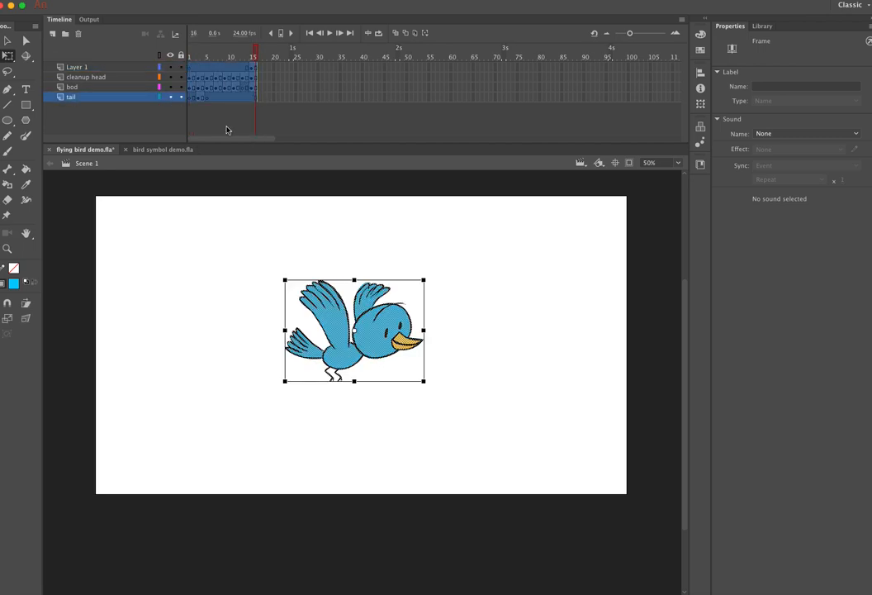
{"action": "left_click", "coordinate": [96, 1]}
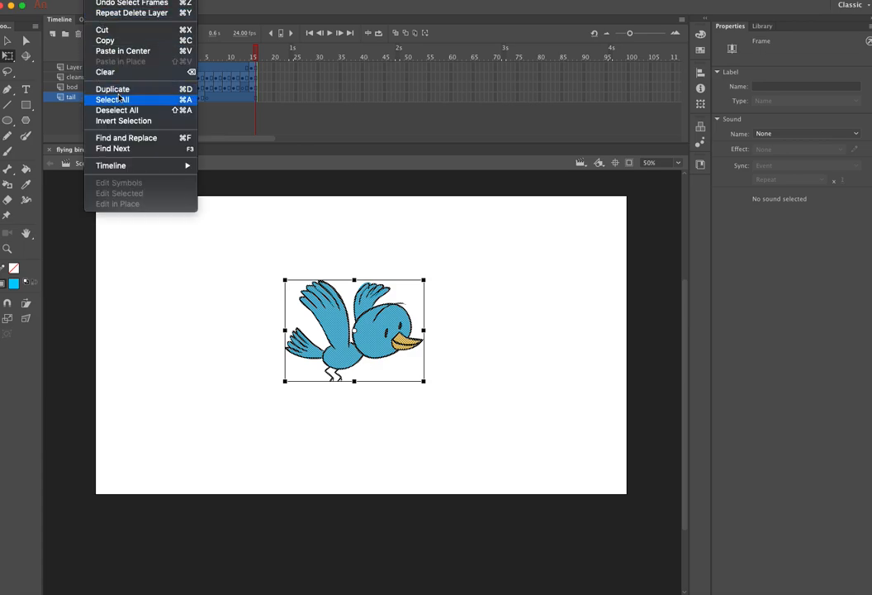
{"action": "mouse_move", "coordinate": [137, 166]}
{"action": "left_click", "coordinate": [277, 193]}
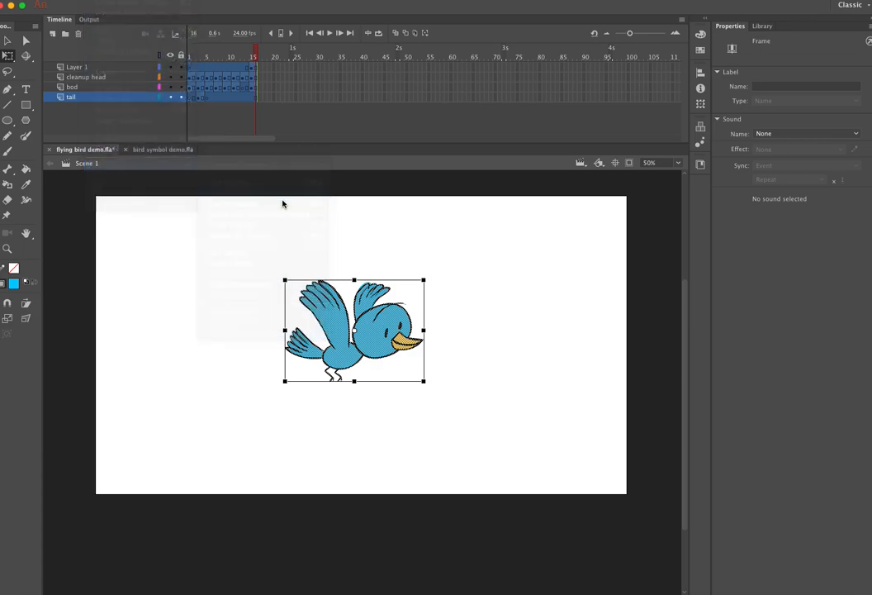
{"action": "left_click", "coordinate": [214, 136]}
Create a new Graphic symbol named flying bird in bird symbol demo.fla
{"action": "left_click", "coordinate": [171, 149]}
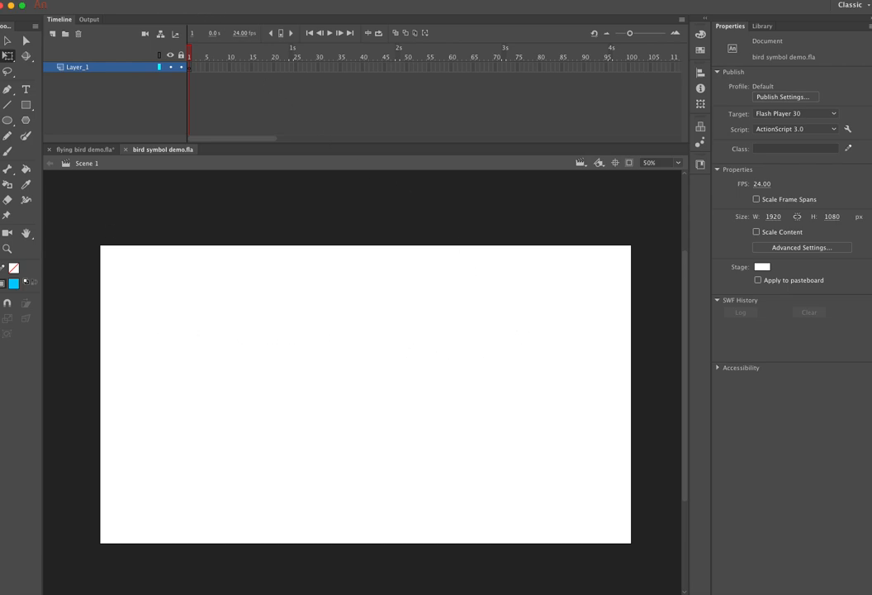
{"action": "left_click", "coordinate": [149, 1]}
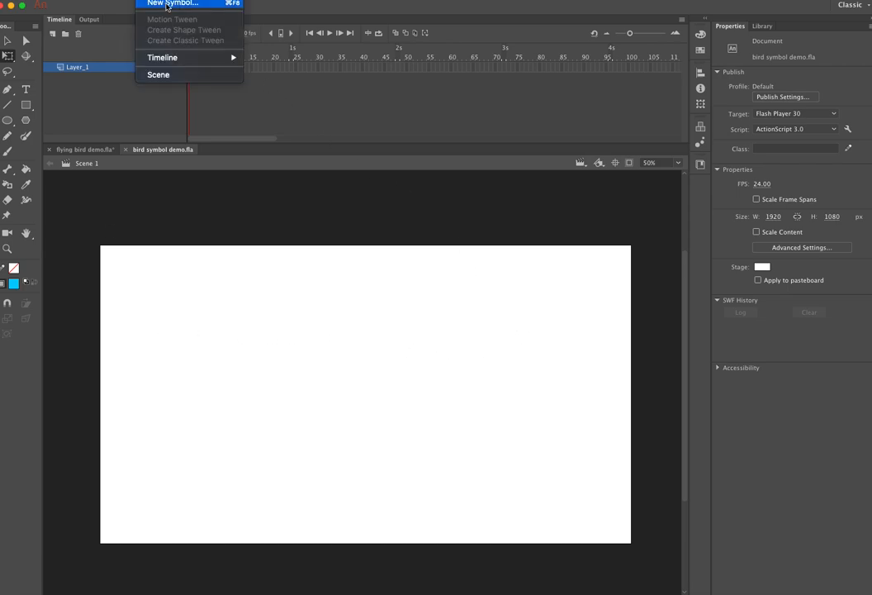
{"action": "left_click", "coordinate": [166, 4]}
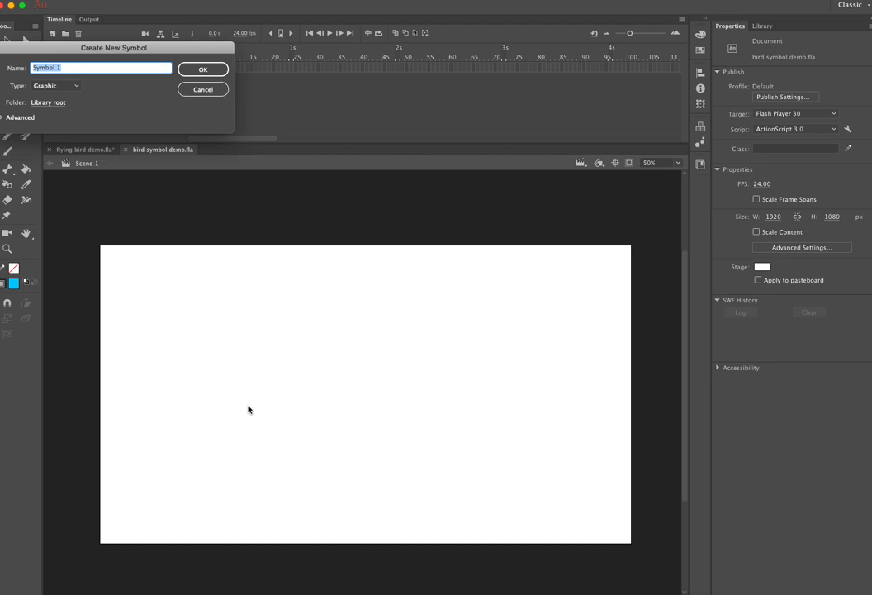
{"action": "type", "text": "flying bird"}
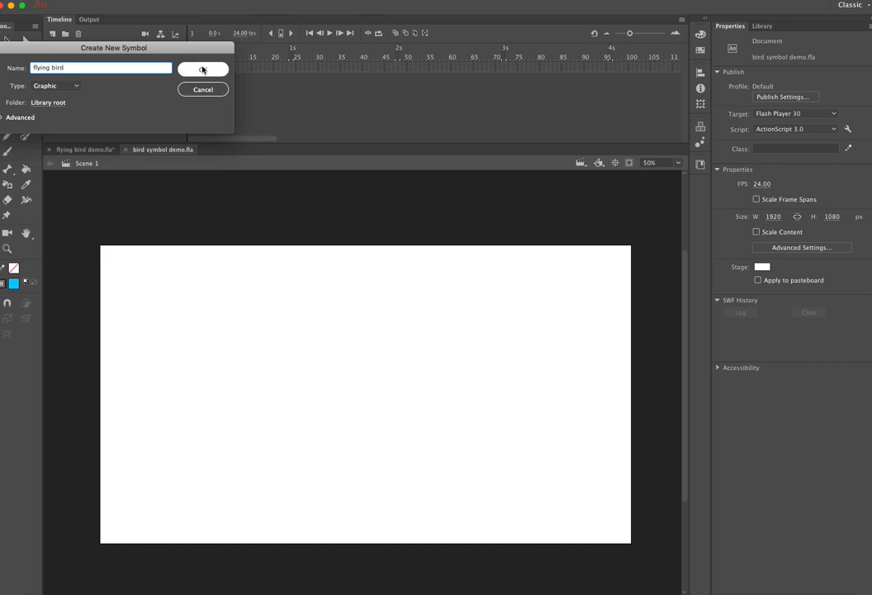
{"action": "left_click_drag", "start_coordinate": [195, 48], "coordinate": [219, 72]}
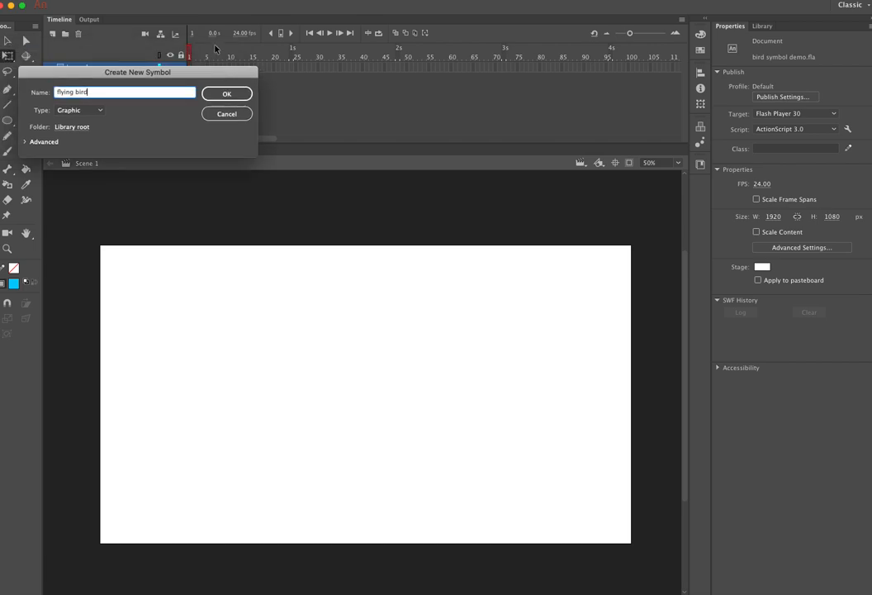
{"action": "left_click", "coordinate": [228, 94]}
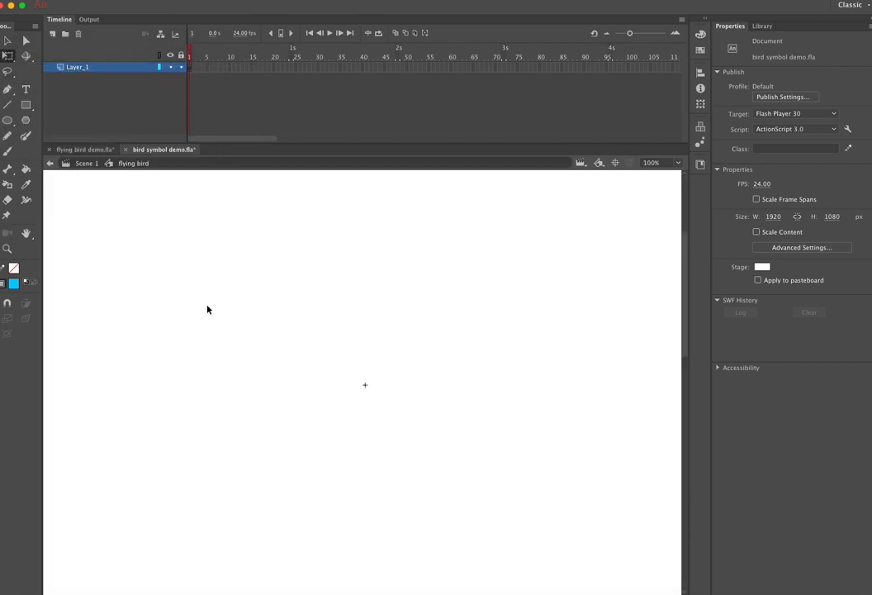
Paste the copied bird frames into the flying bird symbol, starting at frame 1 of Layer_1
{"action": "left_click", "coordinate": [190, 68]}
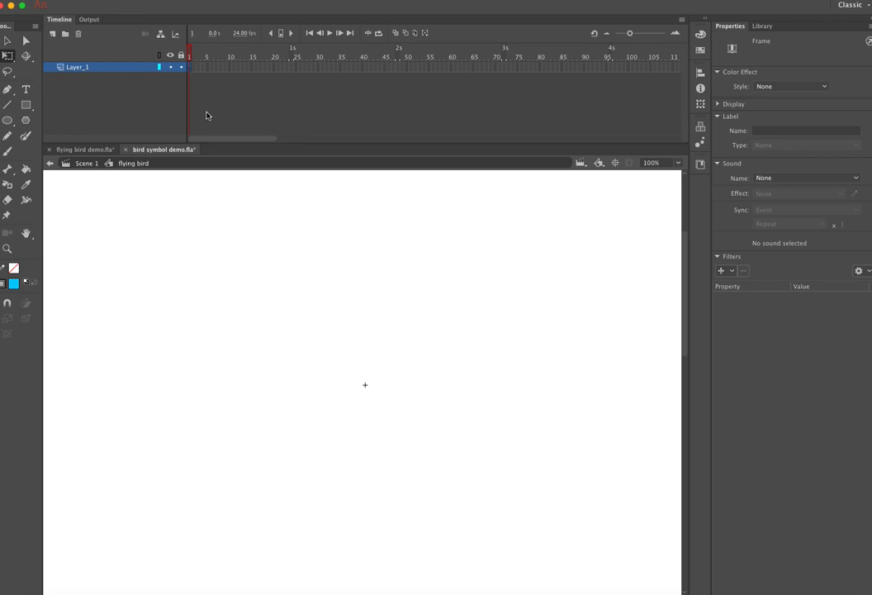
{"action": "left_click", "coordinate": [97, 2]}
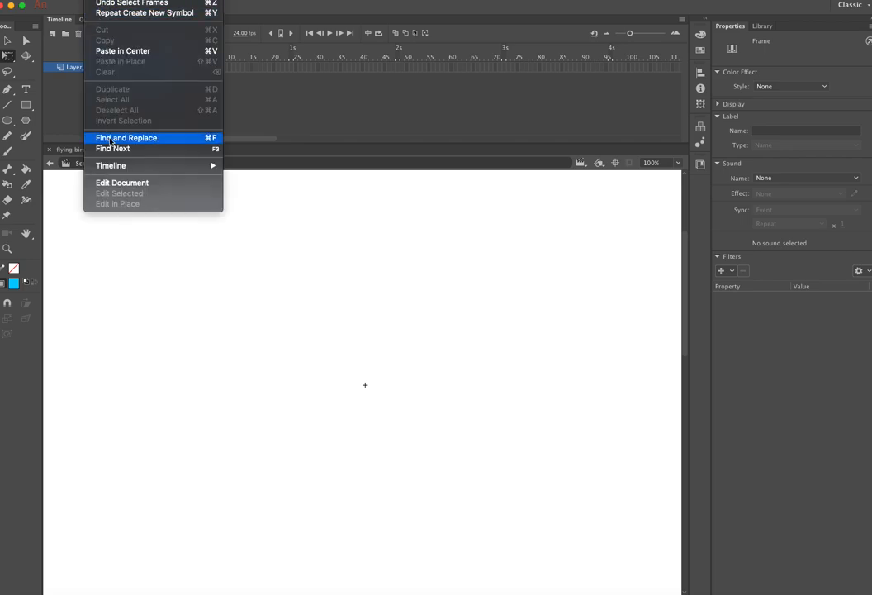
{"action": "mouse_move", "coordinate": [122, 167]}
{"action": "left_click", "coordinate": [263, 203]}
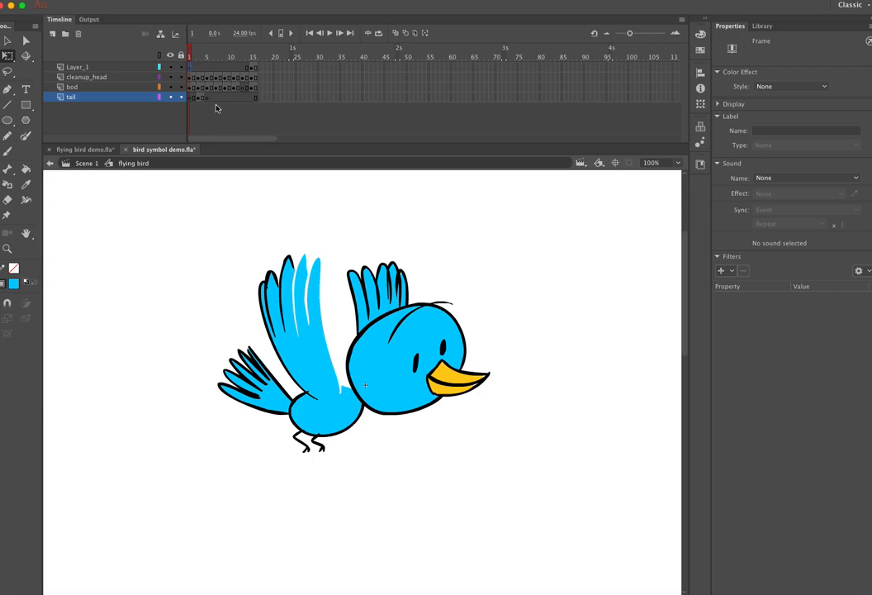
Play and scrub the pasted frames inside the symbol, and save bird symbol demo.fla
{"action": "mouse_move", "coordinate": [198, 57]}
{"action": "left_mouse_down"}
{"action": "mouse_move", "coordinate": [190, 56]}
{"action": "mouse_move", "coordinate": [231, 57]}
{"action": "mouse_move", "coordinate": [181, 55]}
{"action": "mouse_move", "coordinate": [252, 55]}
{"action": "mouse_move", "coordinate": [182, 55]}
{"action": "left_mouse_up"}
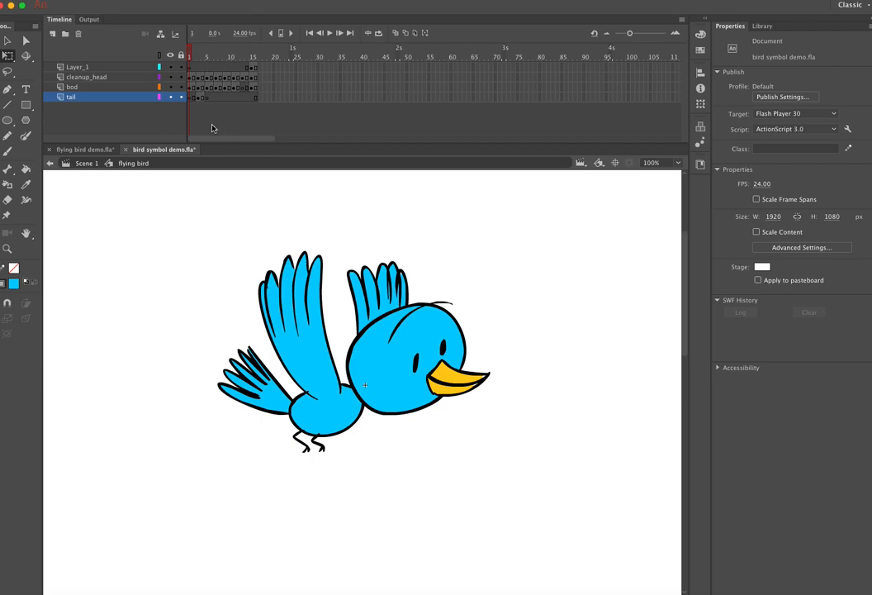
{"action": "key", "text": "super+minus"}
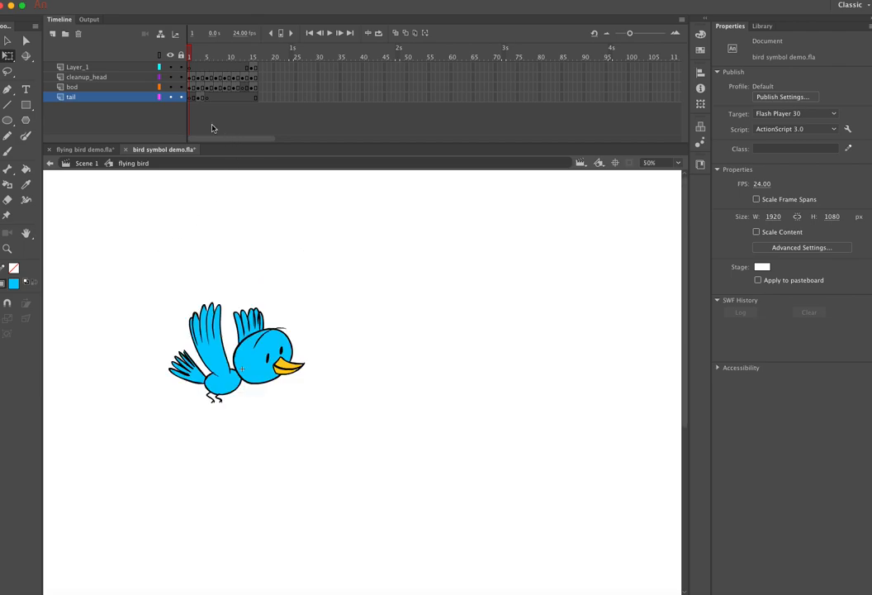
{"action": "left_click", "coordinate": [329, 33]}
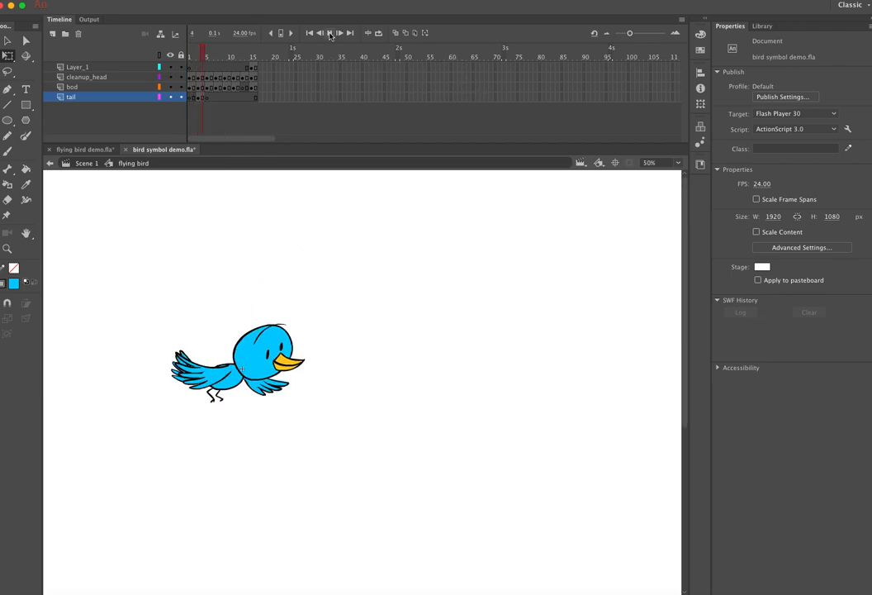
{"action": "left_click", "coordinate": [329, 35]}
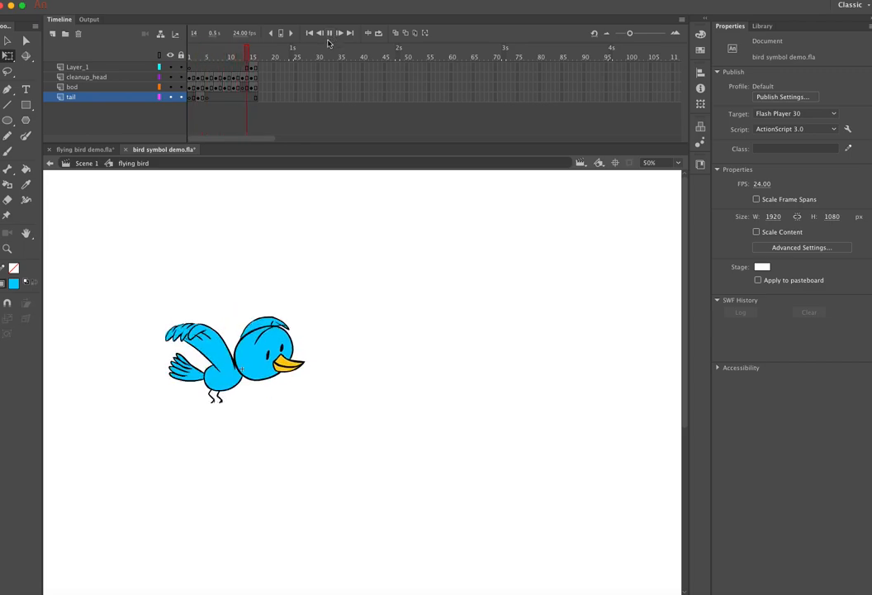
{"action": "mouse_move", "coordinate": [256, 57]}
{"action": "left_mouse_down"}
{"action": "mouse_move", "coordinate": [201, 57]}
{"action": "mouse_move", "coordinate": [261, 56]}
{"action": "left_mouse_up"}
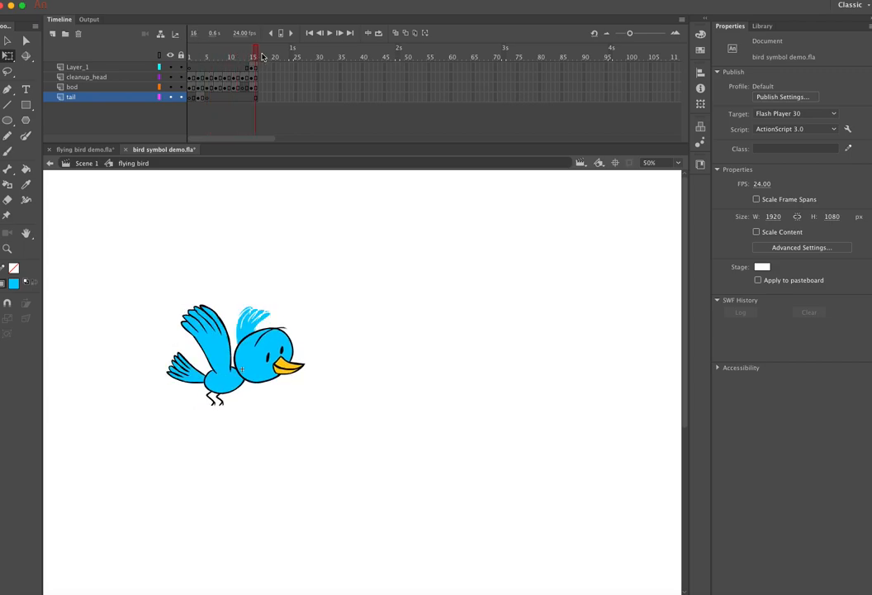
{"action": "left_click", "coordinate": [191, 46]}
{"action": "left_click", "coordinate": [330, 36]}
{"action": "key", "text": "super+s"}
Return to Scene 1 and place an instance of the flying bird symbol near the stage's centre
{"action": "left_click", "coordinate": [87, 164]}
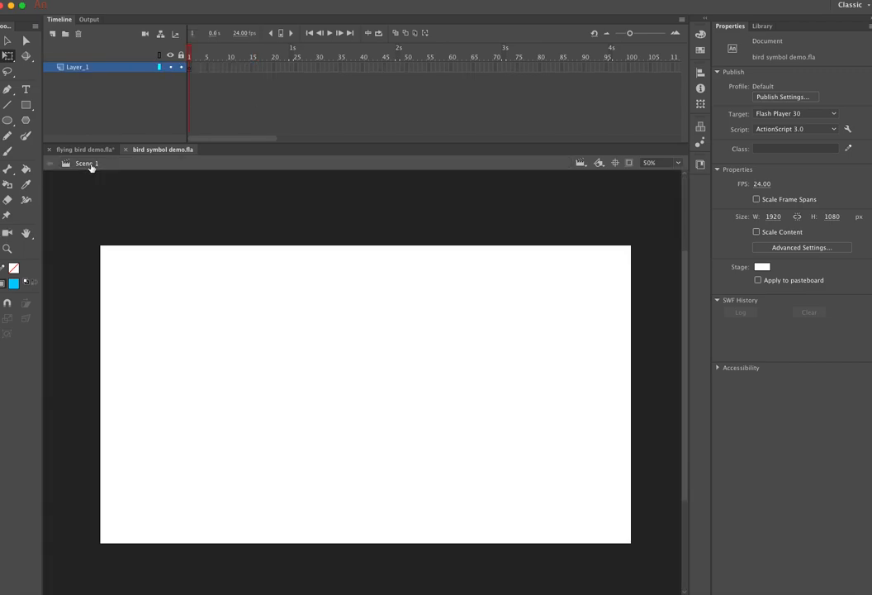
{"action": "left_click", "coordinate": [755, 25]}
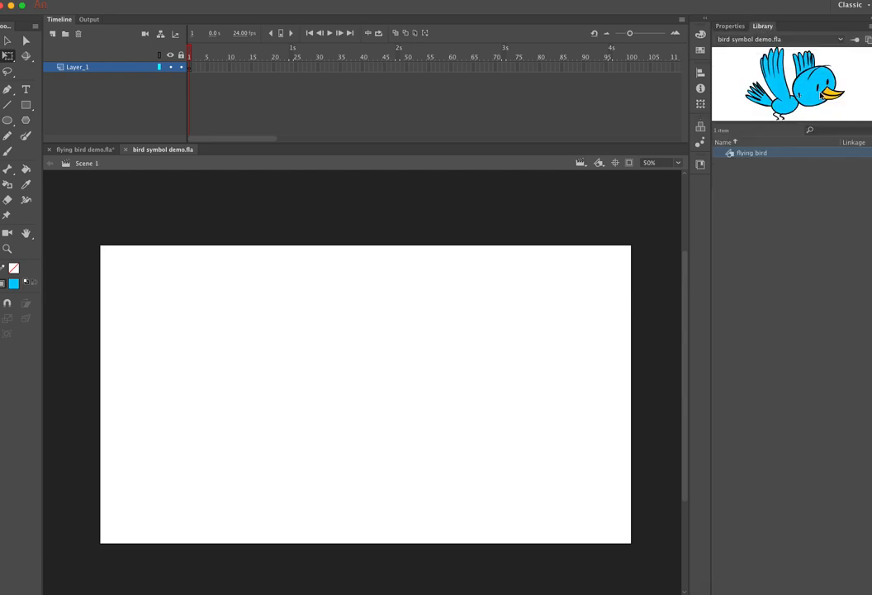
{"action": "left_click_drag", "start_coordinate": [808, 97], "coordinate": [423, 386]}
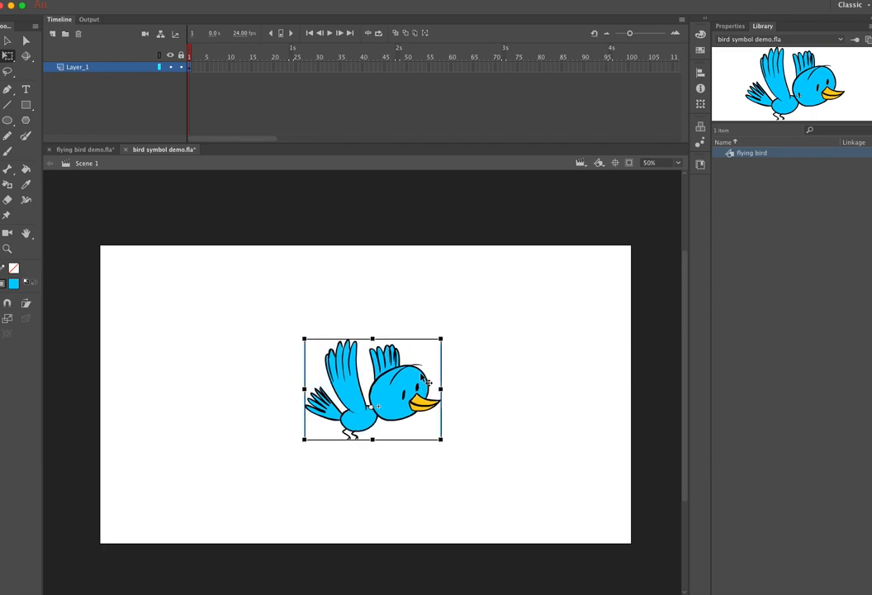
{"action": "left_click", "coordinate": [330, 33]}
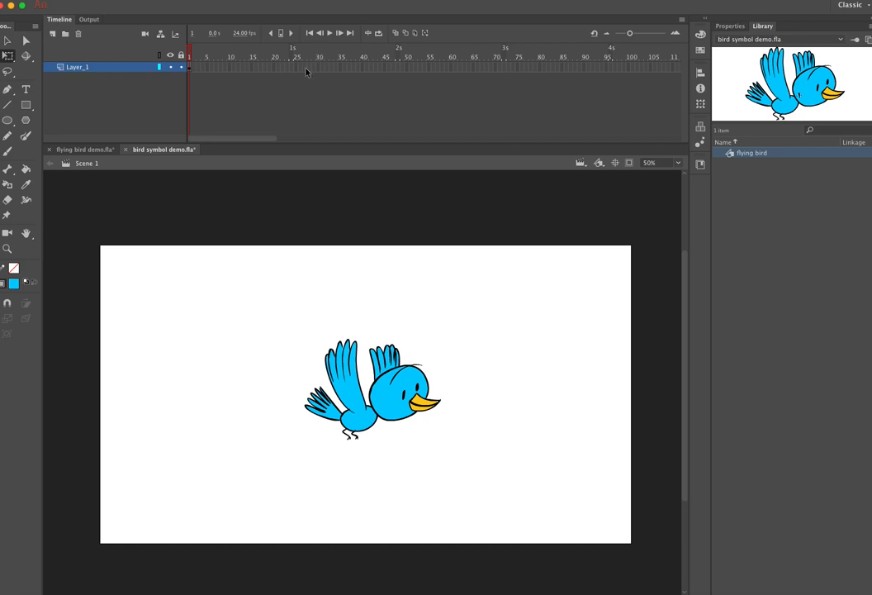
Extend the main timeline's Layer_1 with frames up to frame 16
{"action": "left_click", "coordinate": [255, 69]}
{"action": "left_click", "coordinate": [151, 1]}
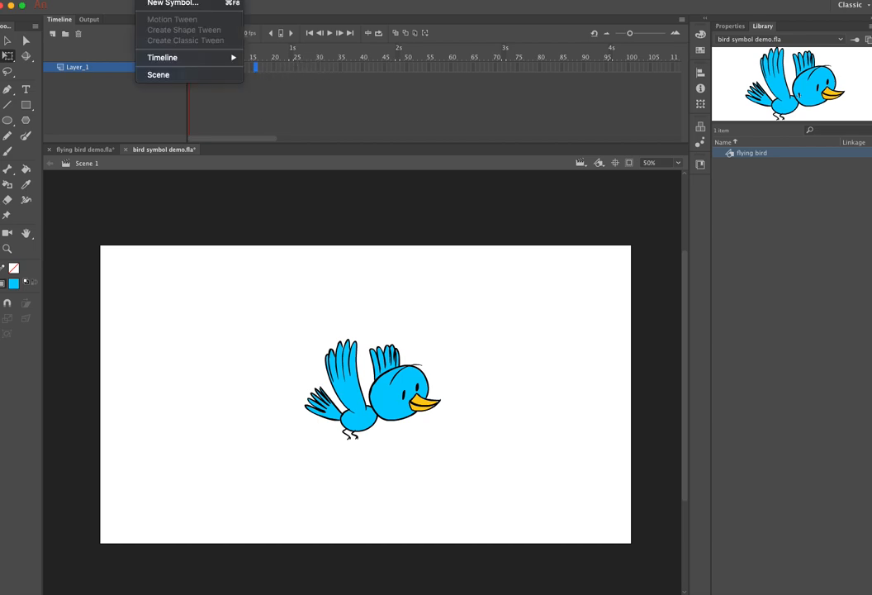
{"action": "mouse_move", "coordinate": [168, 58]}
{"action": "left_click", "coordinate": [284, 85]}
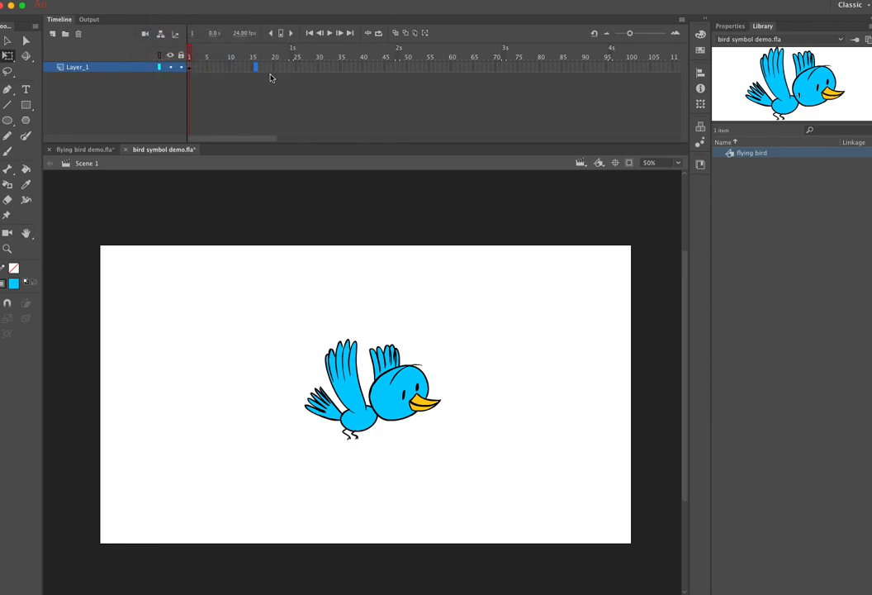
{"action": "left_click", "coordinate": [166, 1]}
{"action": "mouse_move", "coordinate": [171, 56]}
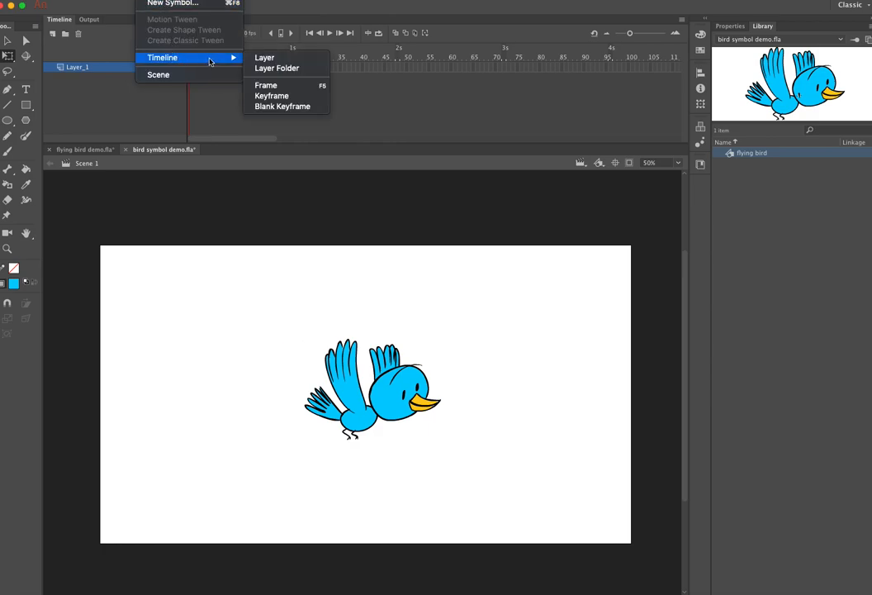
{"action": "left_click", "coordinate": [285, 84]}
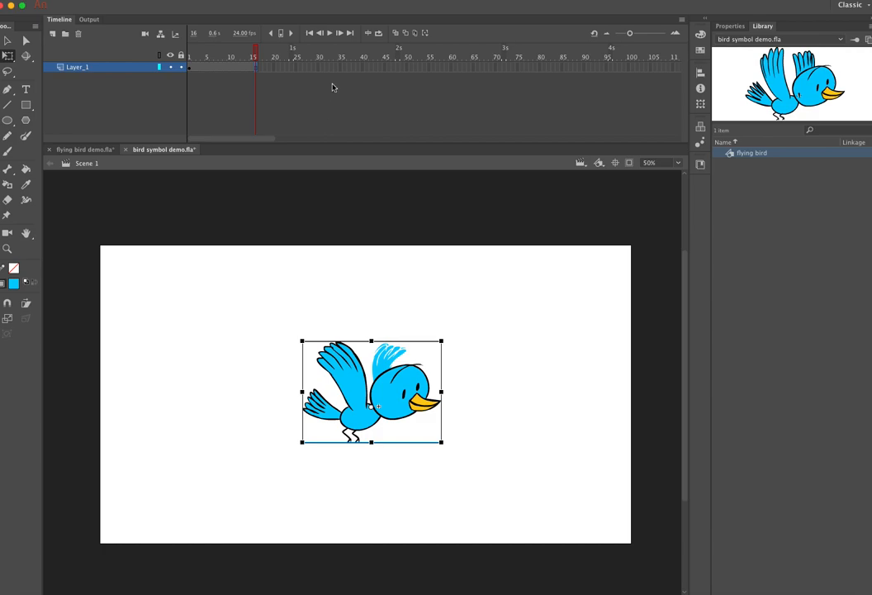
Rename Layer_1 as bird and play the scene
{"action": "double_click", "coordinate": [86, 72]}
{"action": "type", "text": "bird"}
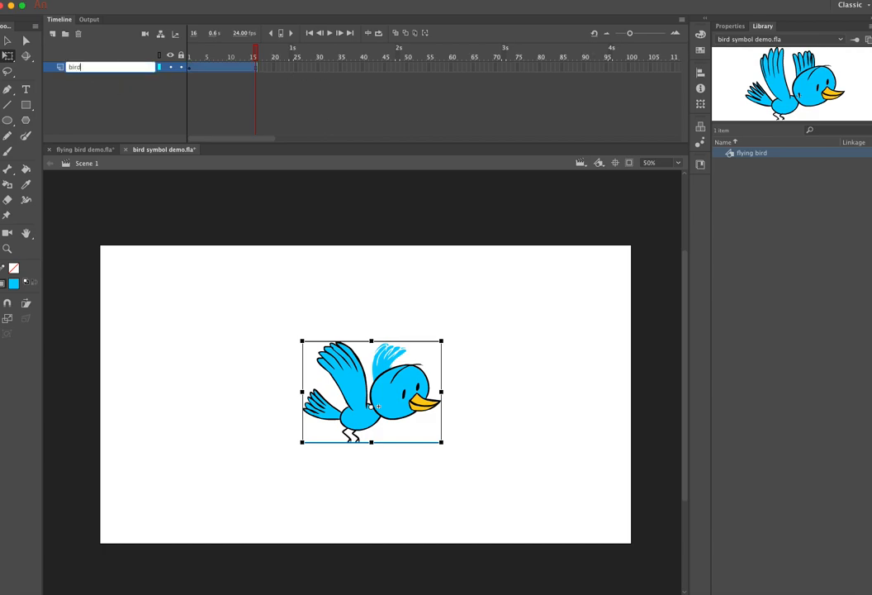
{"action": "key", "text": "Return"}
{"action": "left_click", "coordinate": [329, 33]}
{"action": "left_click", "coordinate": [332, 34]}
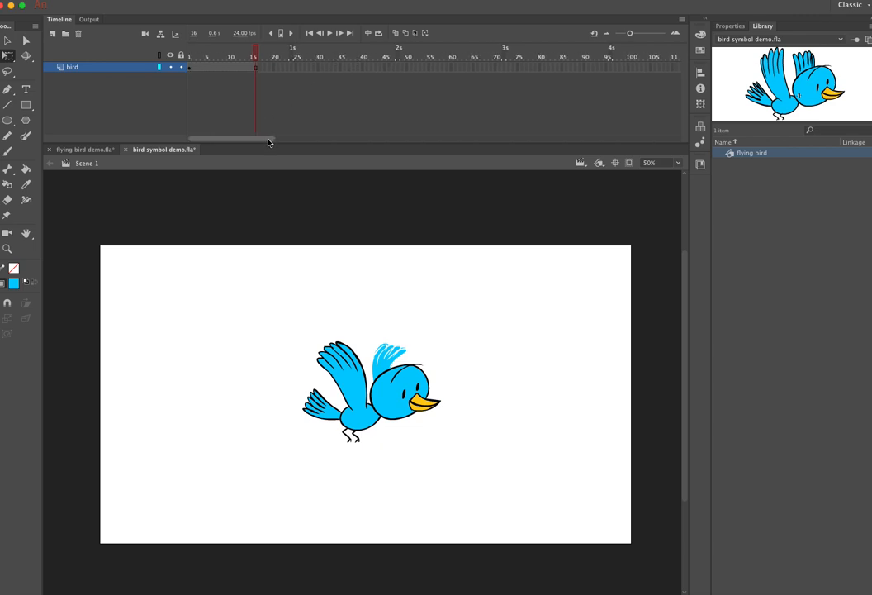
Extend the bird layer with frames up to around frame 100
{"action": "left_click_drag", "start_coordinate": [274, 142], "coordinate": [316, 134]}
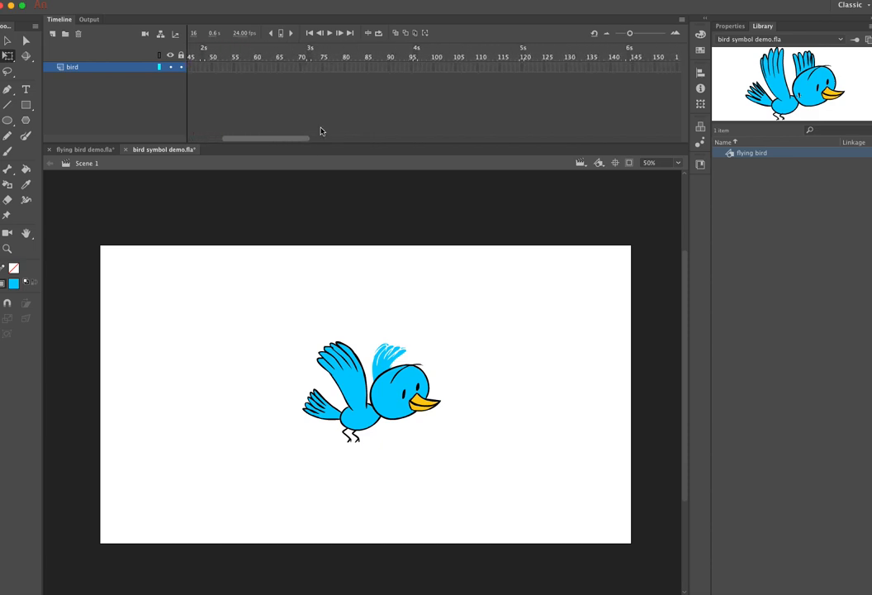
{"action": "left_click", "coordinate": [437, 68]}
{"action": "left_click", "coordinate": [150, 1]}
{"action": "mouse_move", "coordinate": [162, 57]}
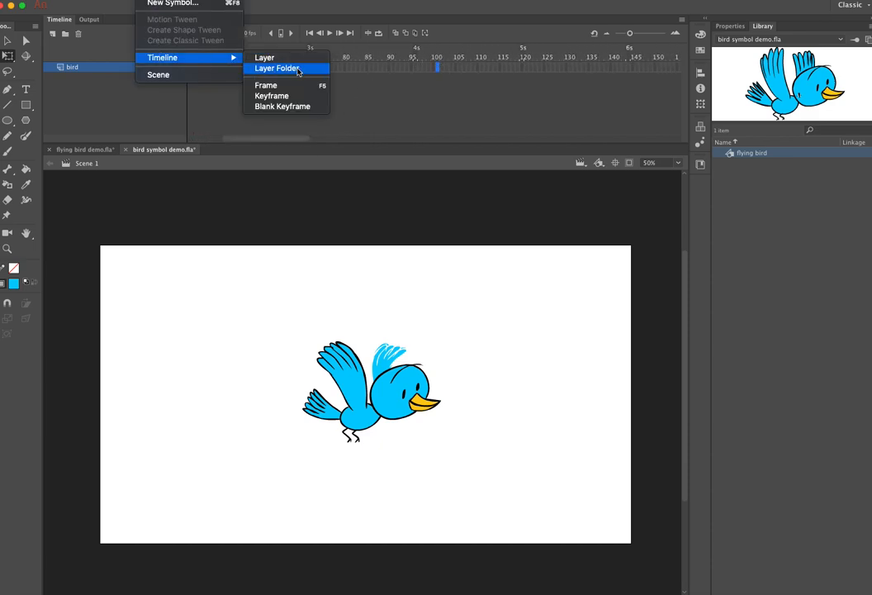
{"action": "left_click", "coordinate": [273, 86]}
Play the extended bird layer from around frame 5, and return the playhead to frame 1
{"action": "left_click_drag", "start_coordinate": [293, 141], "coordinate": [264, 140]}
{"action": "left_click", "coordinate": [211, 56]}
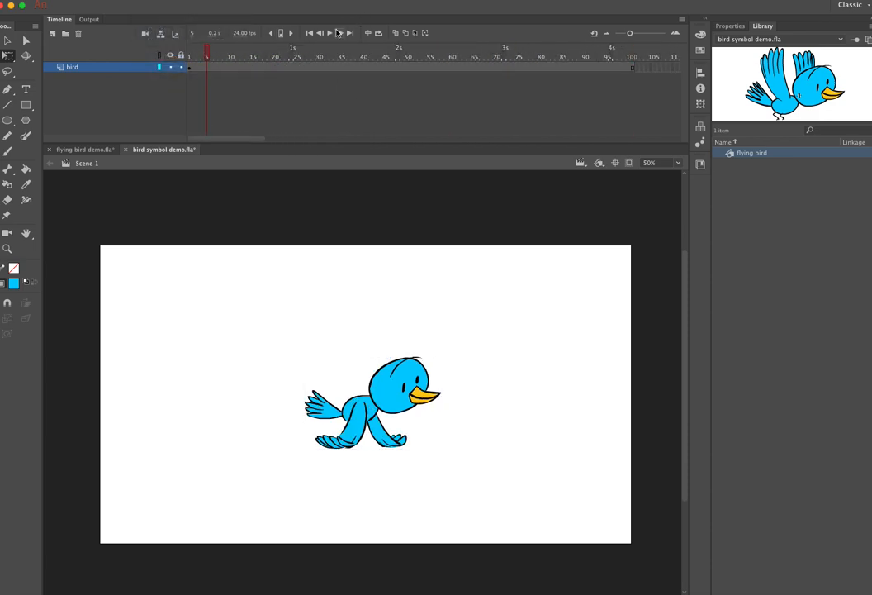
{"action": "left_click", "coordinate": [329, 33]}
{"action": "left_click", "coordinate": [329, 33]}
{"action": "left_click", "coordinate": [190, 56]}
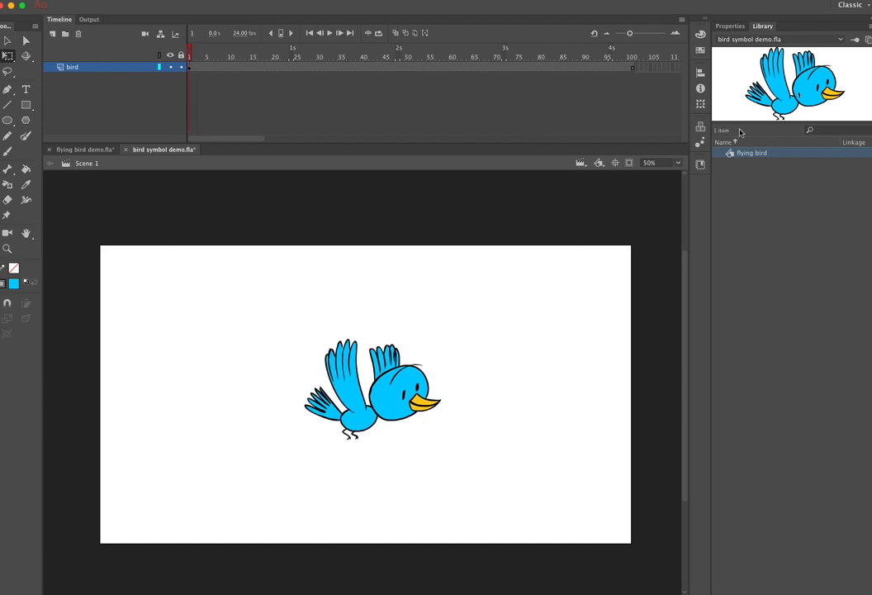
Examine the flying bird instance's properties, including the available symbol types and its looping options, keeping the Graphic type
{"action": "left_click", "coordinate": [735, 28]}
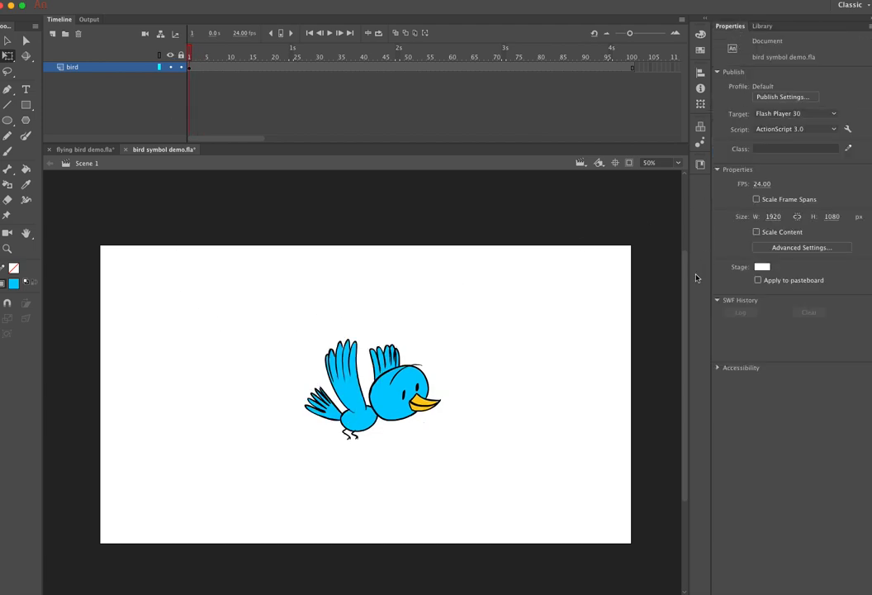
{"action": "left_click", "coordinate": [412, 421]}
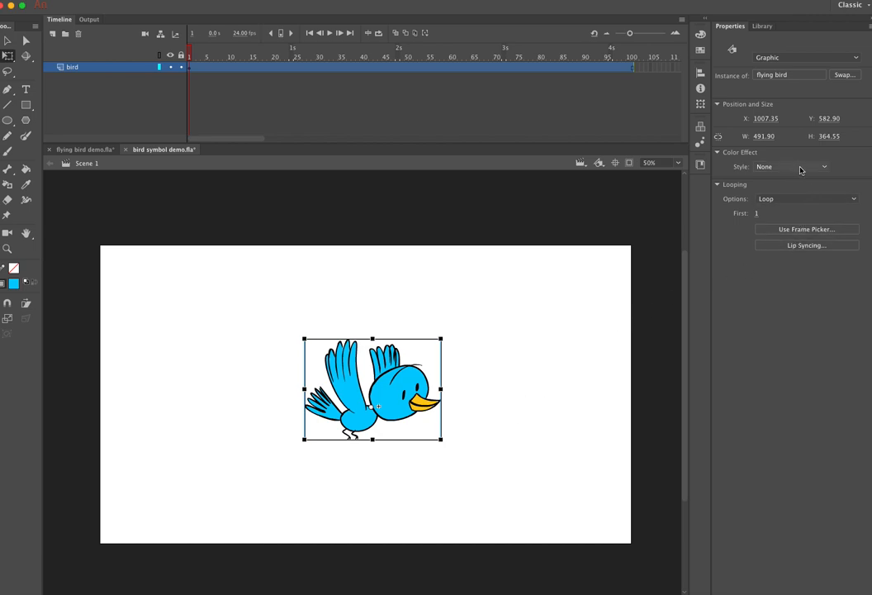
{"action": "left_click", "coordinate": [842, 61]}
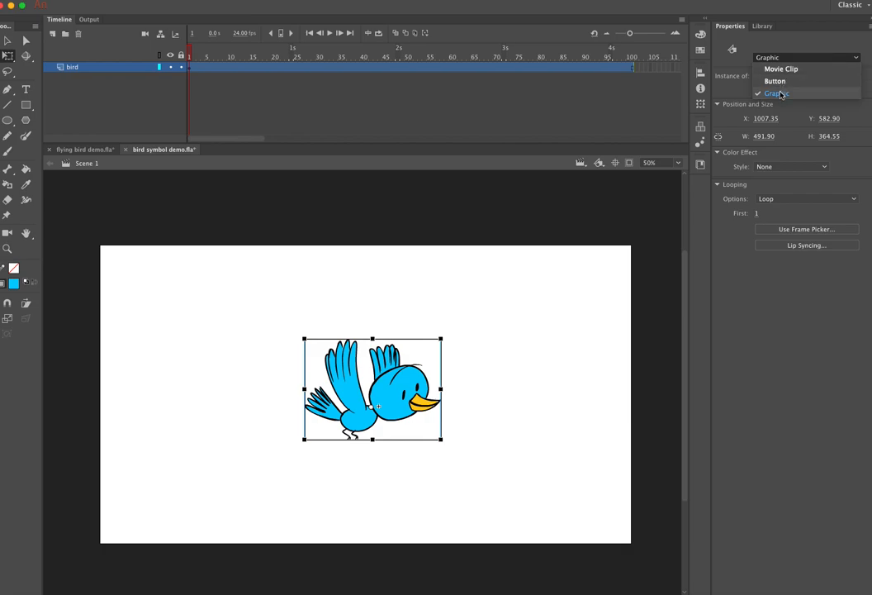
{"action": "left_click", "coordinate": [646, 135]}
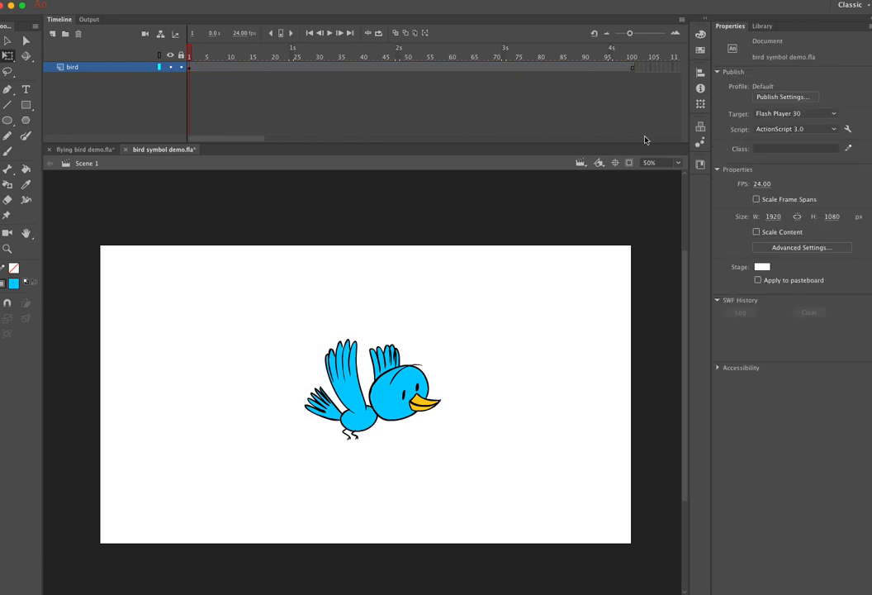
{"action": "left_click", "coordinate": [420, 399]}
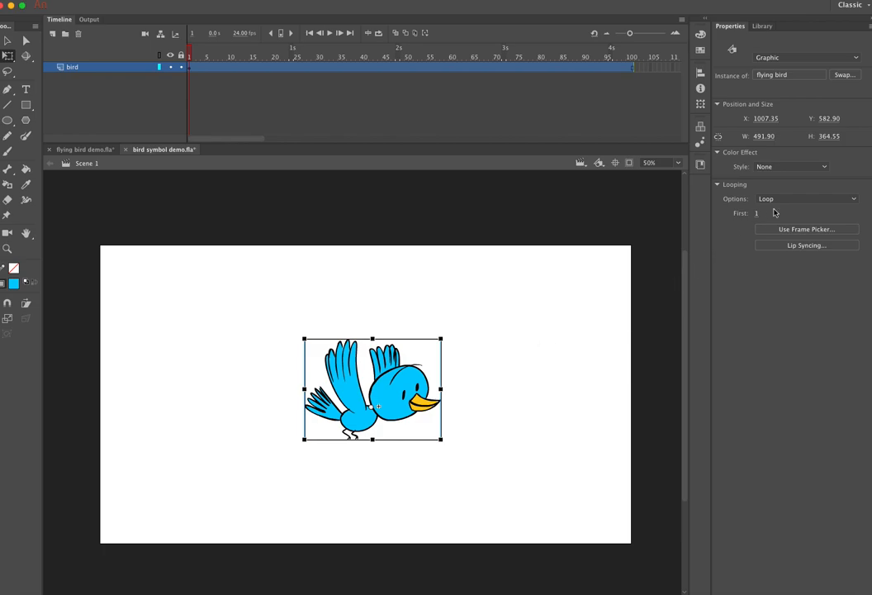
{"action": "left_click", "coordinate": [831, 59]}
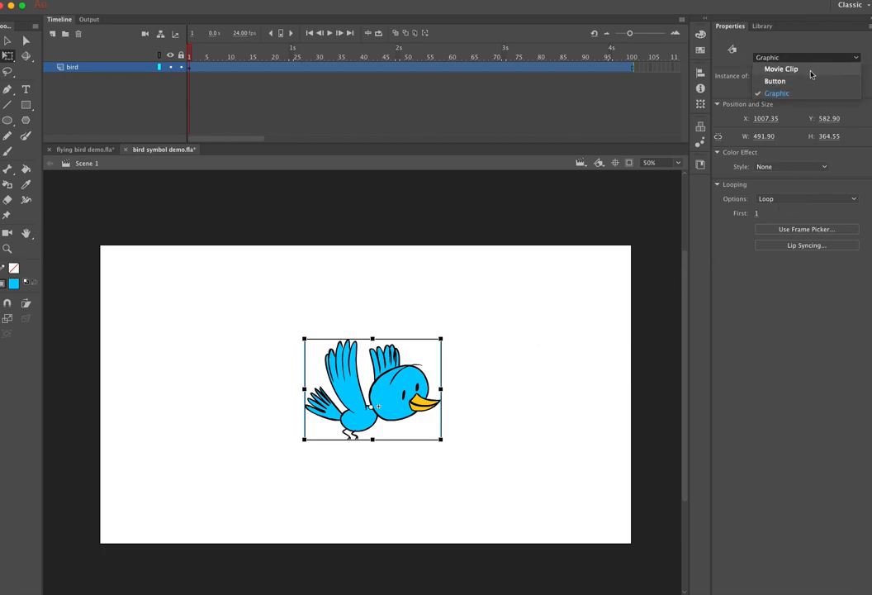
{"action": "left_click", "coordinate": [813, 92]}
{"action": "left_click", "coordinate": [617, 121]}
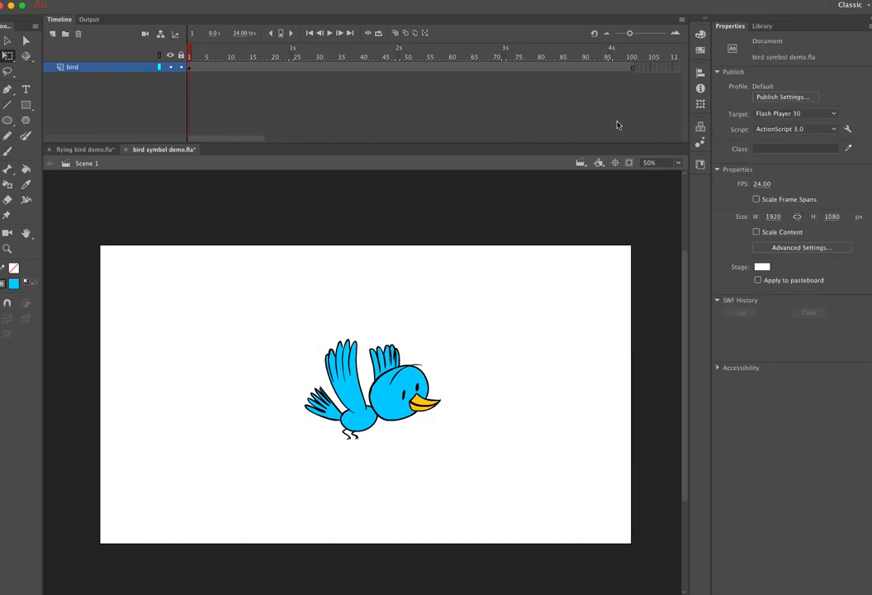
Play the scene up to about frame 19 and show the document's library
{"action": "left_click", "coordinate": [330, 33]}
{"action": "left_click", "coordinate": [330, 34]}
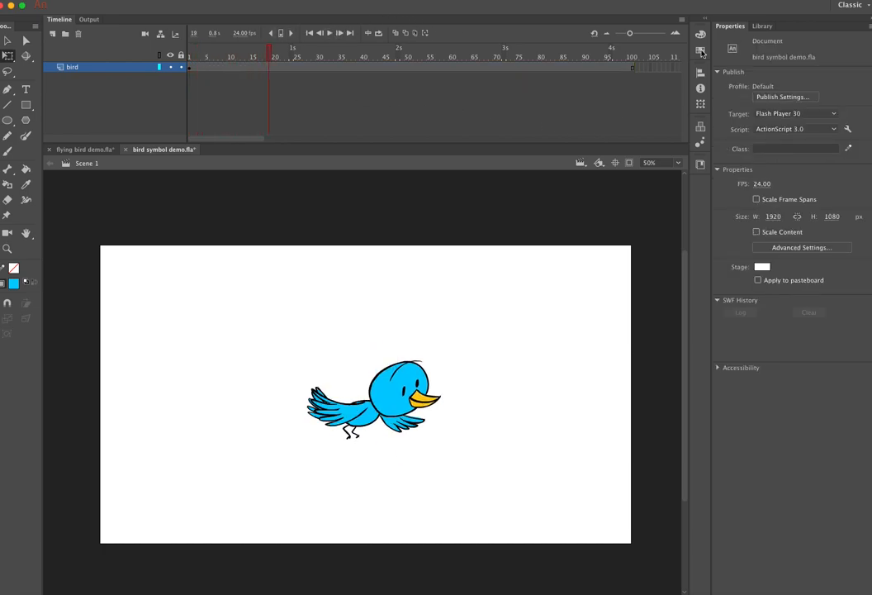
{"action": "left_click", "coordinate": [762, 25]}
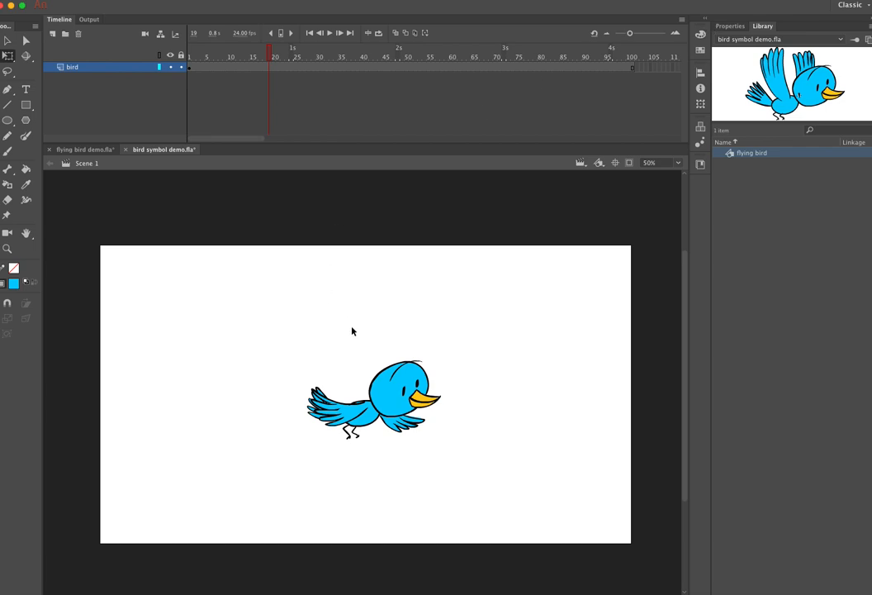
Duplicate the flying bird to make three instances, enlarging the one at the stage's upper left and shrinking the one at its lower left
{"action": "left_click", "coordinate": [407, 393]}
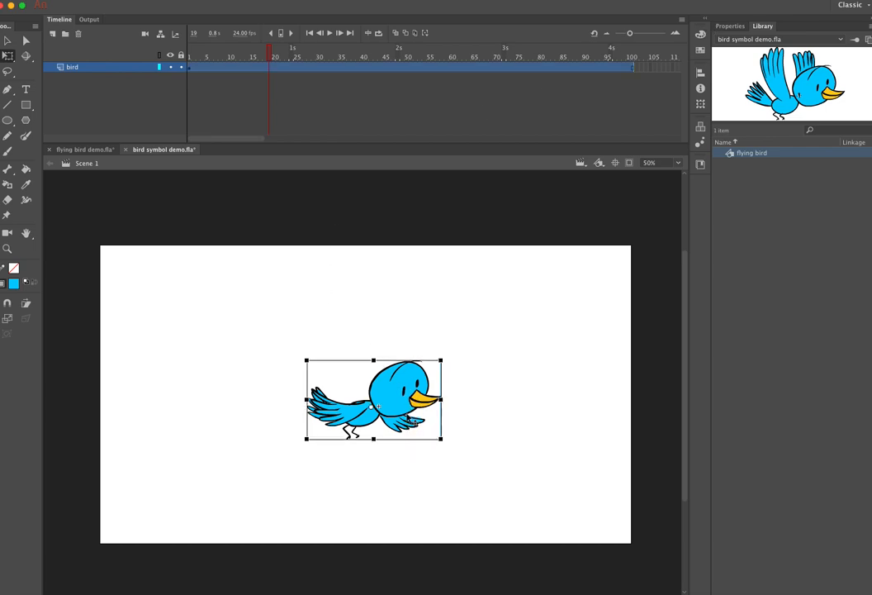
{"action": "left_click_drag", "start_coordinate": [406, 411], "coordinate": [260, 339], "text": "alt"}
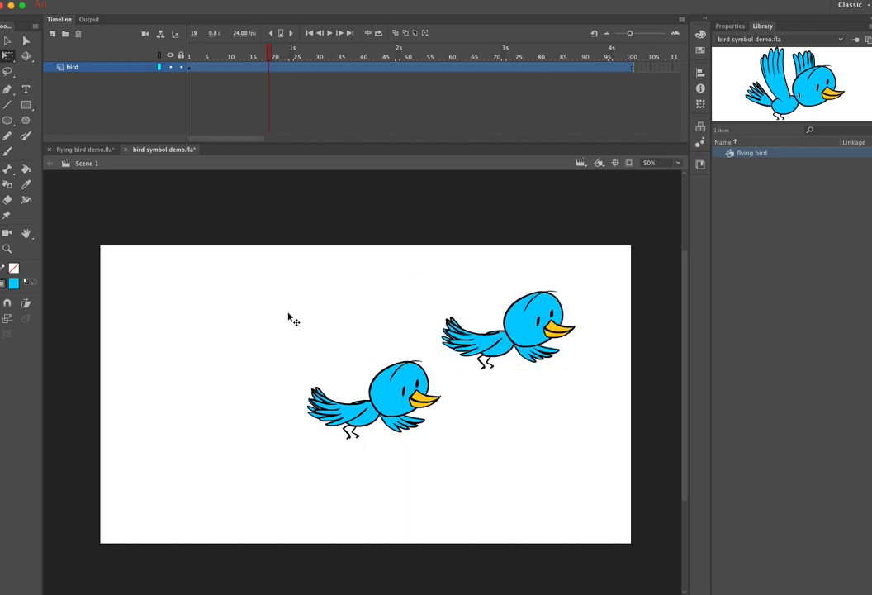
{"action": "left_click_drag", "start_coordinate": [303, 373], "coordinate": [349, 393], "text": "shift"}
{"action": "left_click", "coordinate": [382, 406]}
{"action": "left_click_drag", "start_coordinate": [441, 360], "coordinate": [414, 371], "text": "shift"}
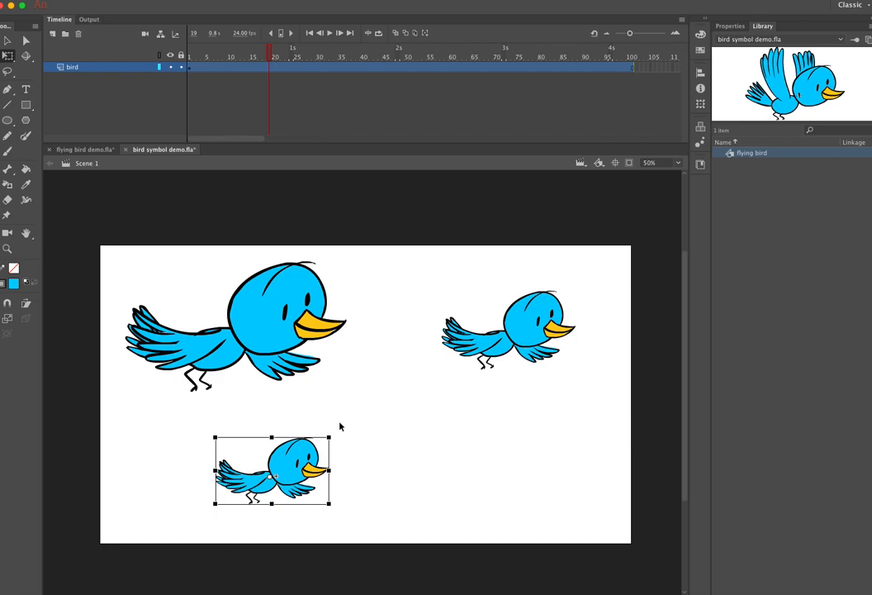
Rotate the small bird at the stage's lower left slightly clockwise
{"action": "left_click", "coordinate": [339, 436]}
{"action": "left_click", "coordinate": [297, 462]}
{"action": "left_click_drag", "start_coordinate": [337, 442], "coordinate": [341, 450]}
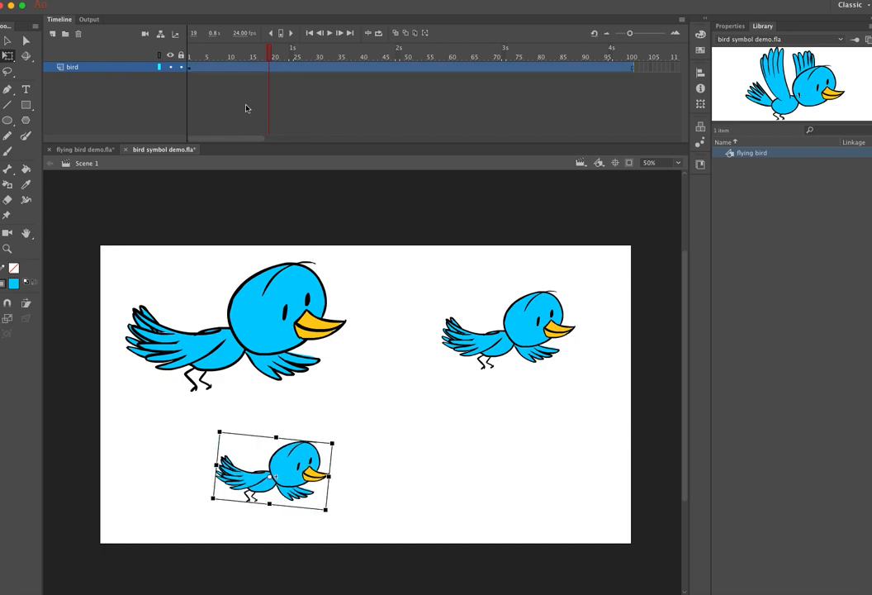
Play the scene to review the three bird instances flapping together
{"action": "key", "text": "Return"}
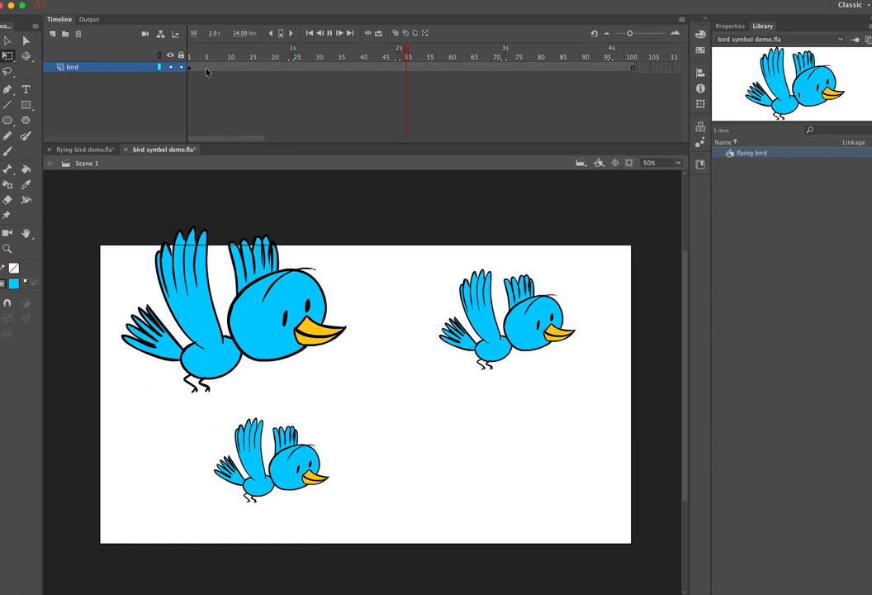
{"action": "key", "text": "Return"}
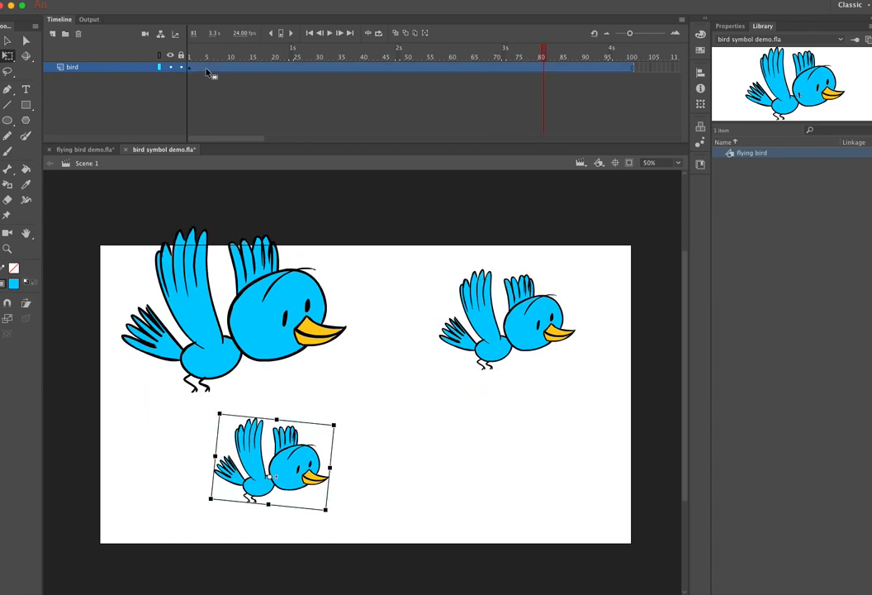
{"action": "key", "text": "Return"}
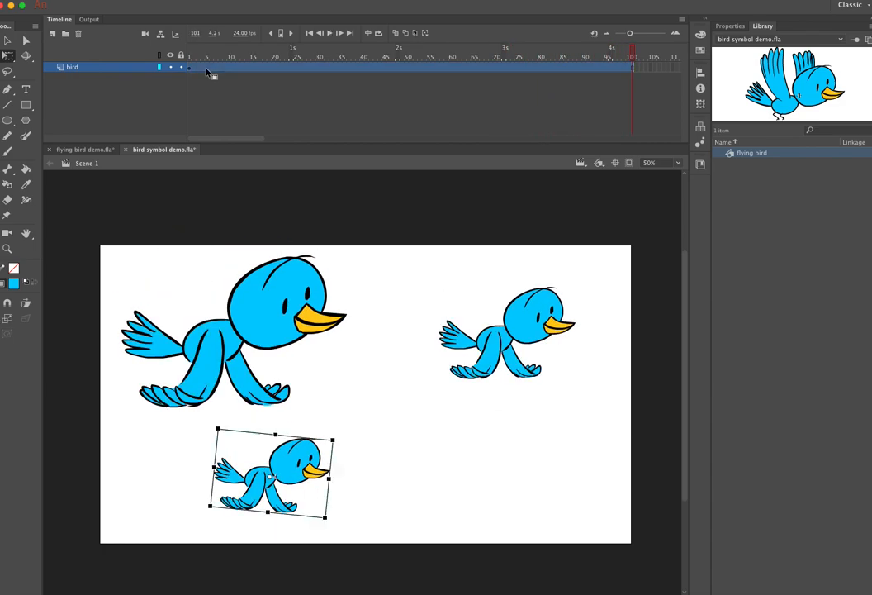
{"action": "key", "text": "Return"}
{"action": "key", "text": "Return"}
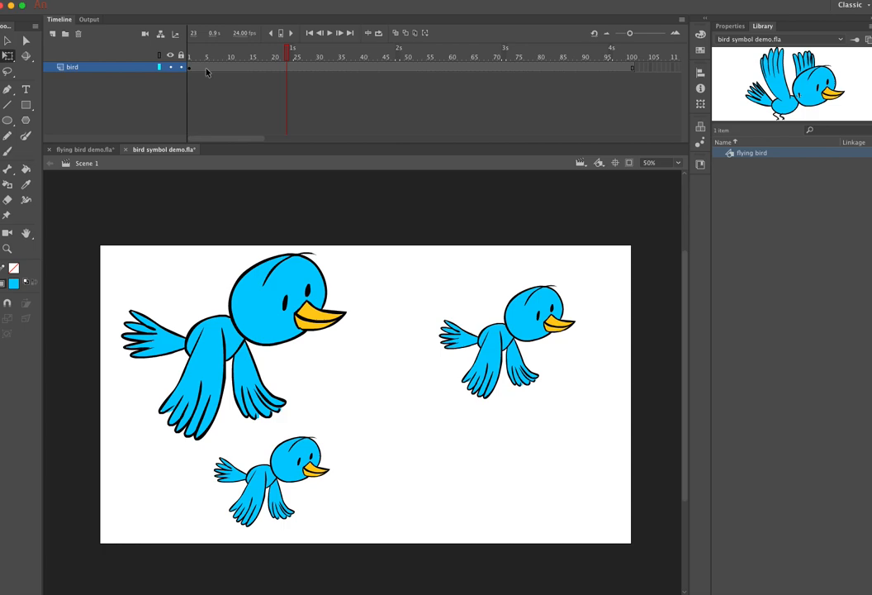
Add a fourth, larger flying bird at the lower right of the stage and play the scene
{"action": "left_click", "coordinate": [535, 323]}
{"action": "left_click_drag", "start_coordinate": [540, 319], "coordinate": [442, 362]}
{"action": "left_click_drag", "start_coordinate": [477, 327], "coordinate": [516, 298]}
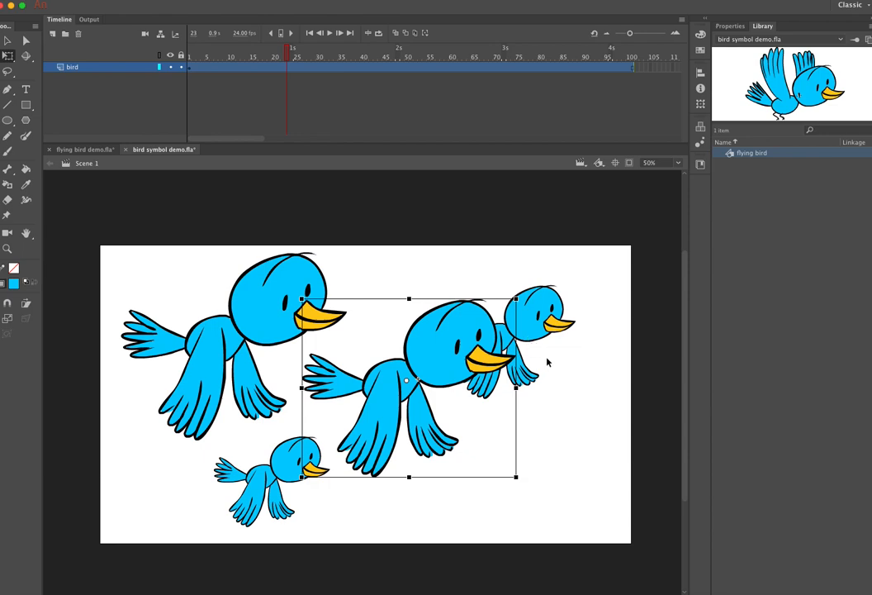
{"action": "left_click_drag", "start_coordinate": [515, 317], "coordinate": [548, 408]}
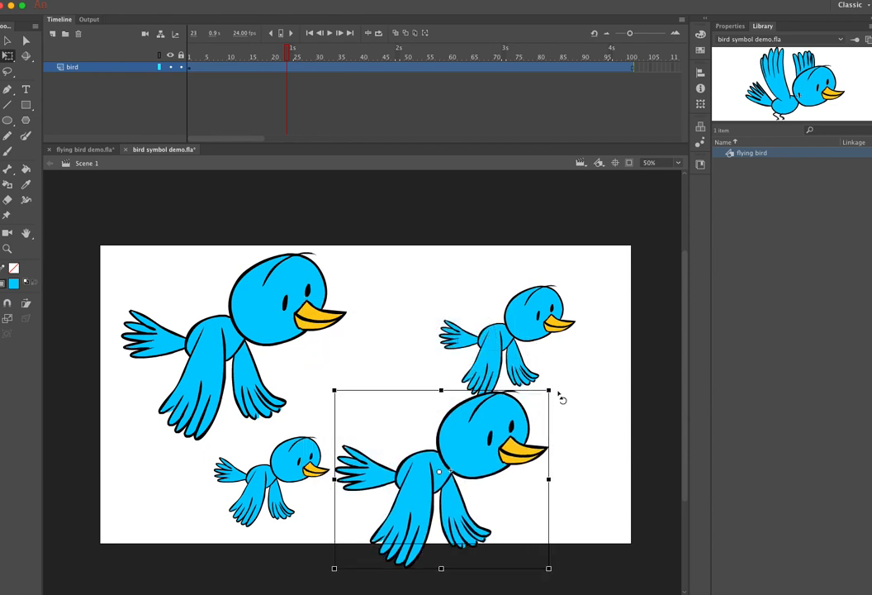
{"action": "key", "text": "Return"}
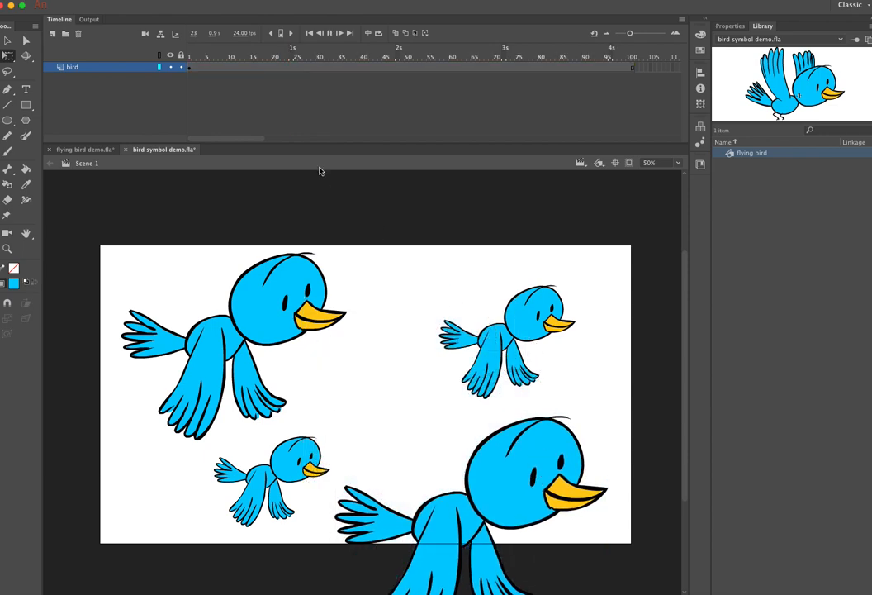
{"action": "key", "text": "Return"}
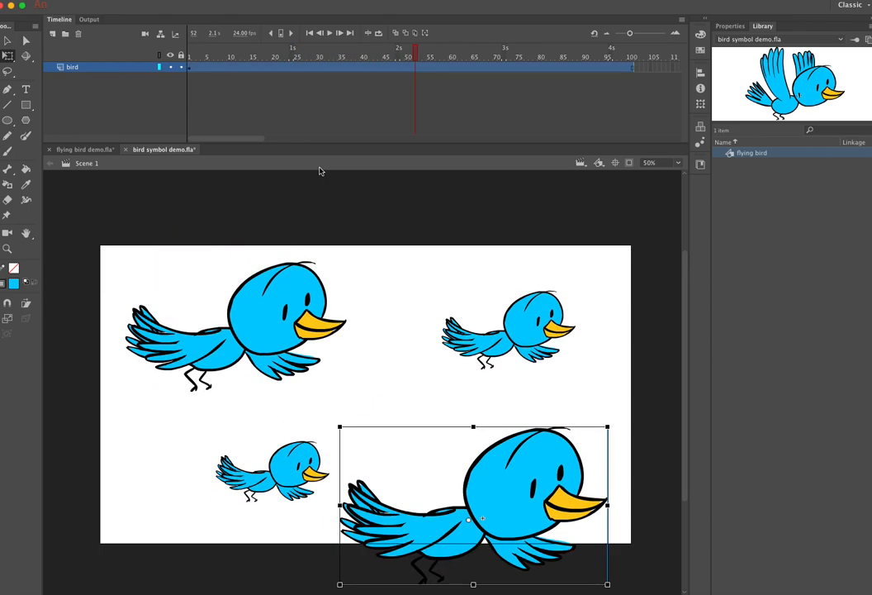
Open the flying bird symbol for editing from the upper-left instance and unlock all of its layers
{"action": "left_click", "coordinate": [294, 307]}
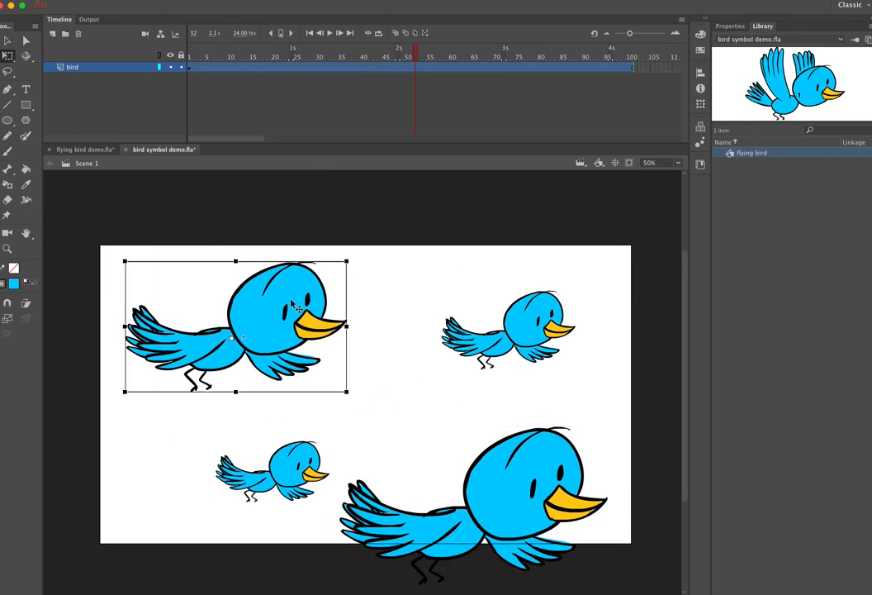
{"action": "double_click", "coordinate": [272, 375]}
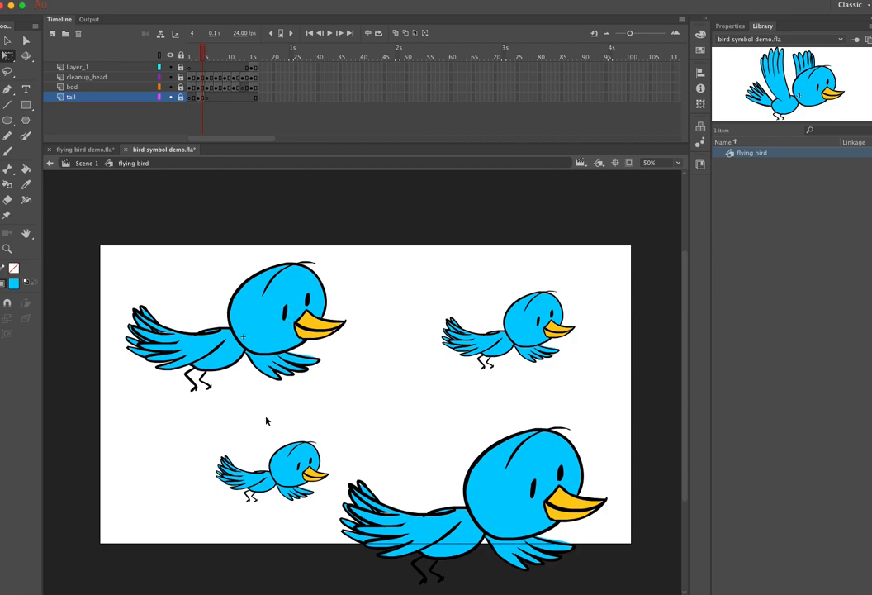
{"action": "left_click", "coordinate": [182, 56]}
Try a green Paint Bucket fill on the bird's head, undo it, and return to Scene 1
{"action": "left_click", "coordinate": [20, 283]}
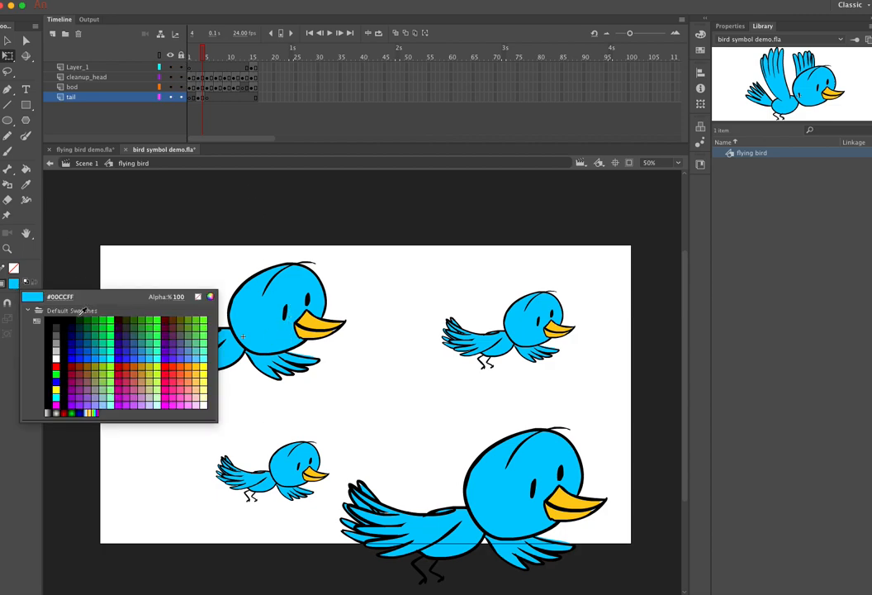
{"action": "left_click", "coordinate": [104, 348]}
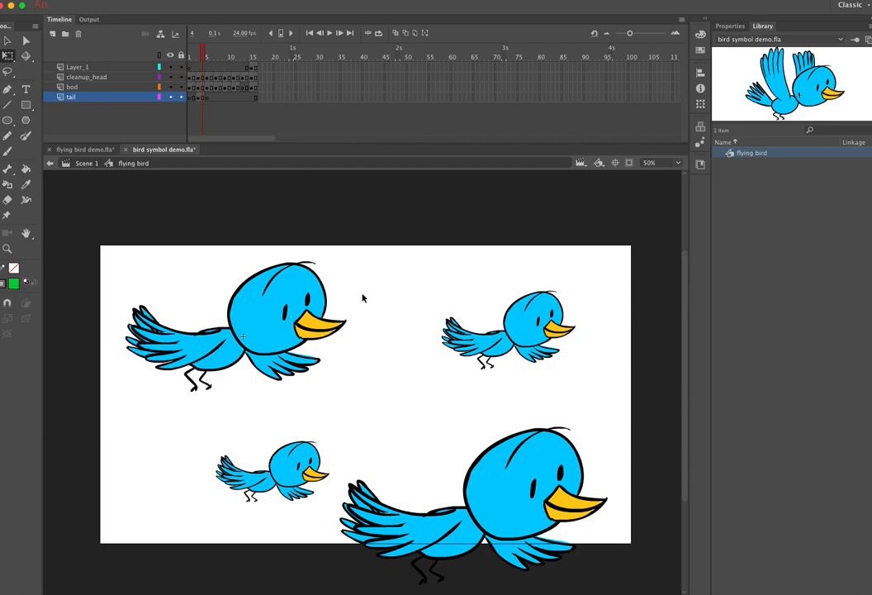
{"action": "key", "text": "k"}
{"action": "left_click", "coordinate": [317, 291]}
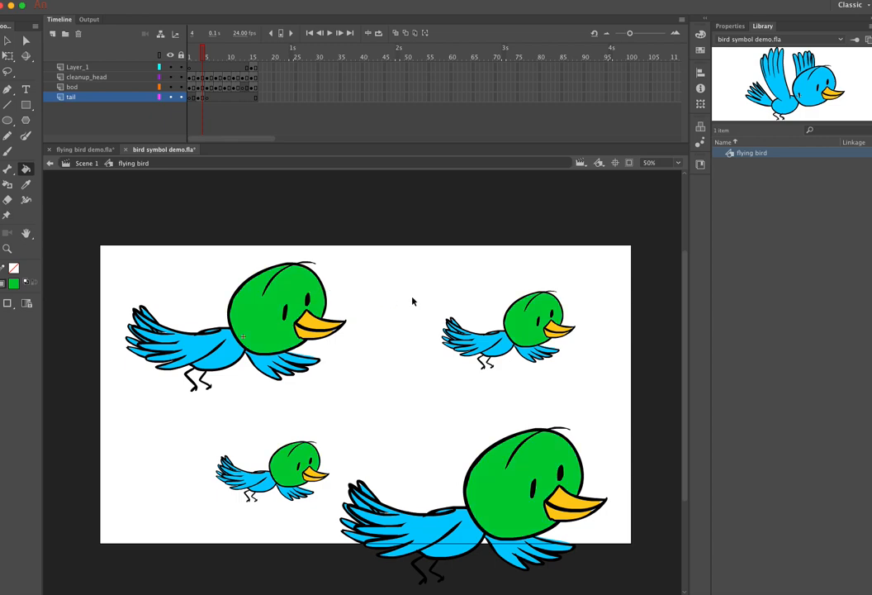
{"action": "key", "text": "ctrl+z"}
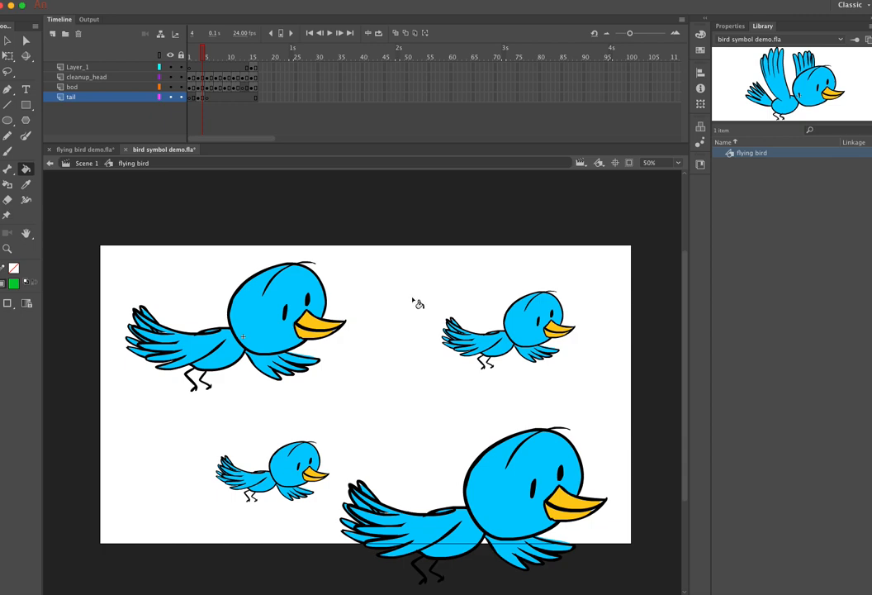
{"action": "left_click", "coordinate": [87, 163]}
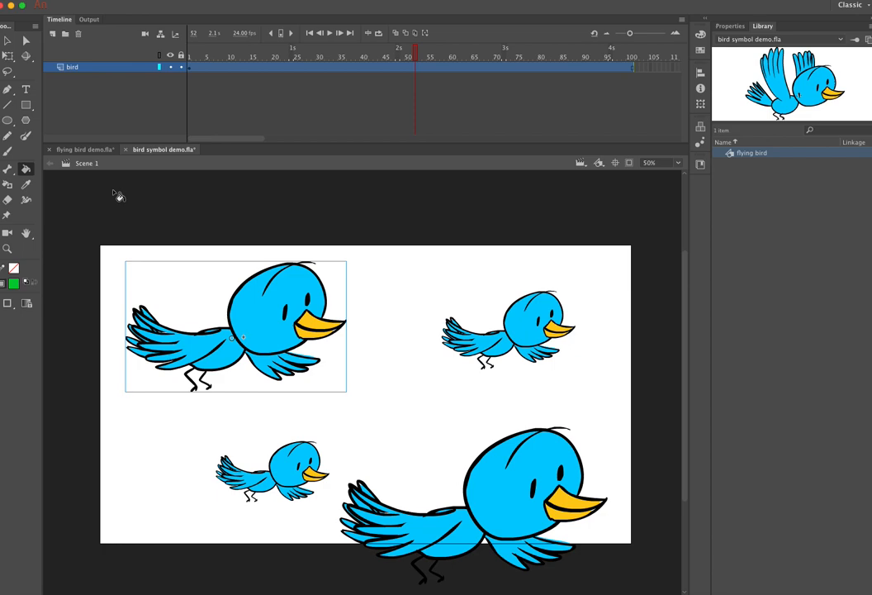
Reposition the four bird instances on the stage with the Free Transform tool
{"action": "left_click", "coordinate": [8, 56]}
{"action": "left_click_drag", "start_coordinate": [314, 287], "coordinate": [324, 279]}
{"action": "left_click_drag", "start_coordinate": [518, 312], "coordinate": [501, 320]}
{"action": "left_click_drag", "start_coordinate": [509, 457], "coordinate": [511, 434]}
{"action": "left_click_drag", "start_coordinate": [310, 459], "coordinate": [282, 462]}
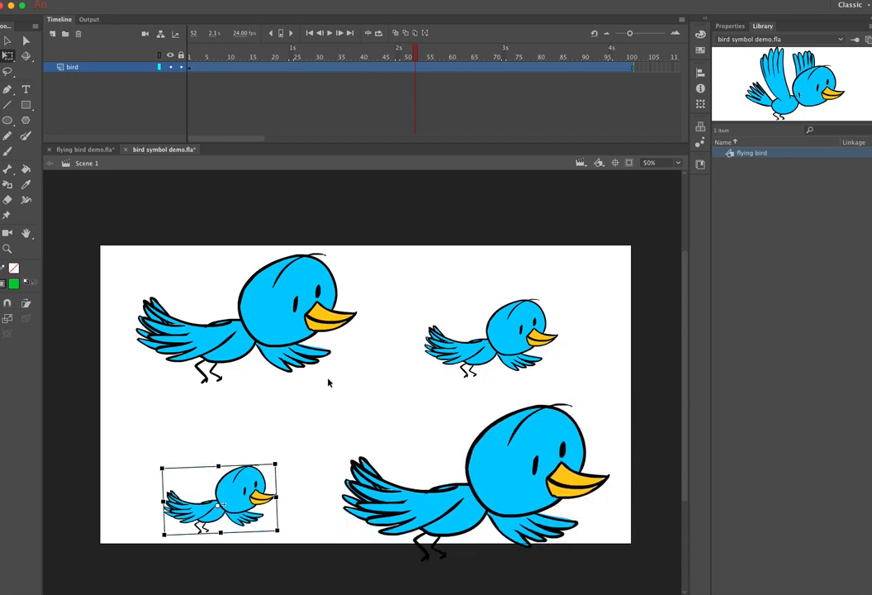
{"action": "left_click_drag", "start_coordinate": [317, 273], "coordinate": [315, 281]}
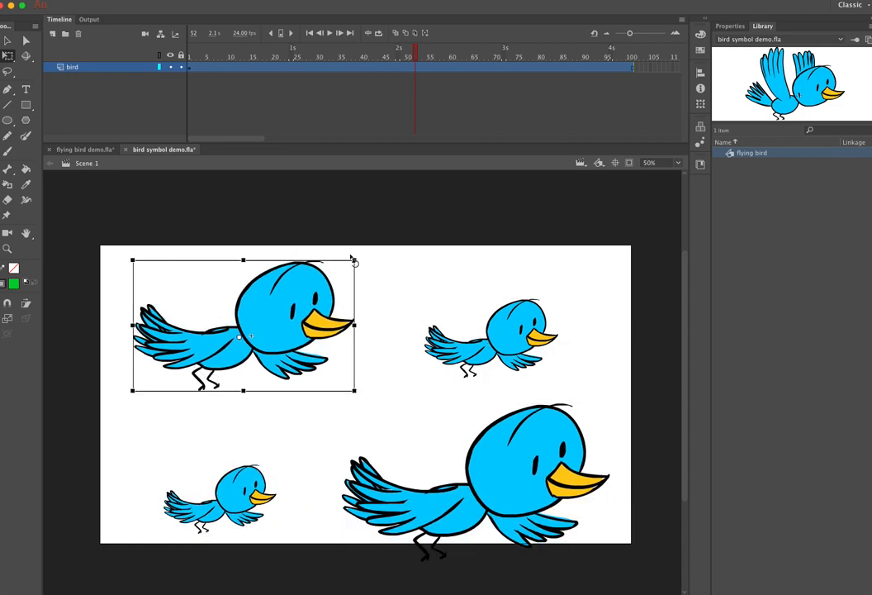
Return the playhead to frame 1 and delete every bird instance except the largest one
{"action": "left_click_drag", "start_coordinate": [252, 51], "coordinate": [186, 69]}
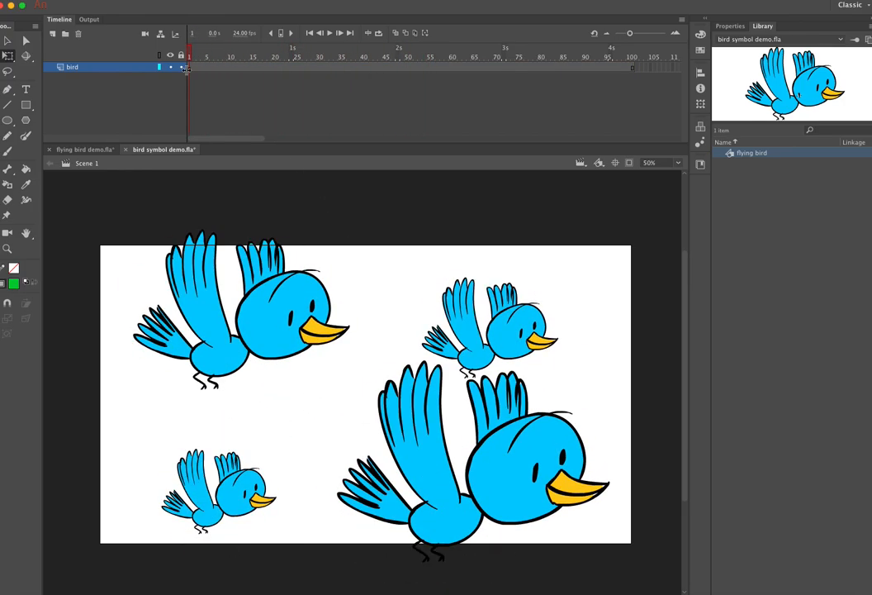
{"action": "left_click", "coordinate": [172, 228]}
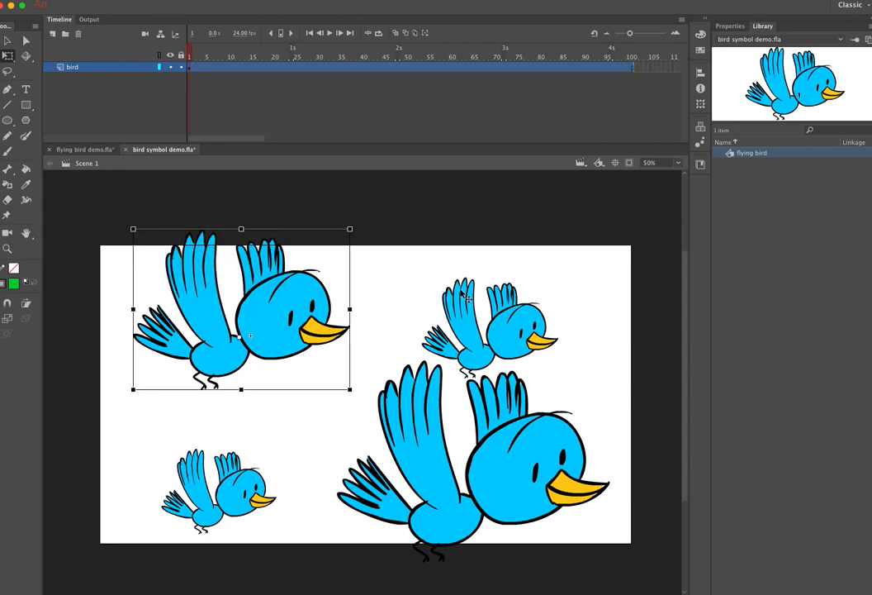
{"action": "key", "text": "Delete"}
{"action": "left_click", "coordinate": [470, 304]}
{"action": "key", "text": "Delete"}
{"action": "left_click", "coordinate": [235, 496]}
{"action": "key", "text": "Delete"}
Move the remaining bird to the middle of the stage and scale it down proportionally
{"action": "left_click_drag", "start_coordinate": [526, 459], "coordinate": [390, 358]}
{"action": "left_click_drag", "start_coordinate": [475, 261], "coordinate": [416, 312]}
{"action": "left_click_drag", "start_coordinate": [402, 375], "coordinate": [432, 403]}
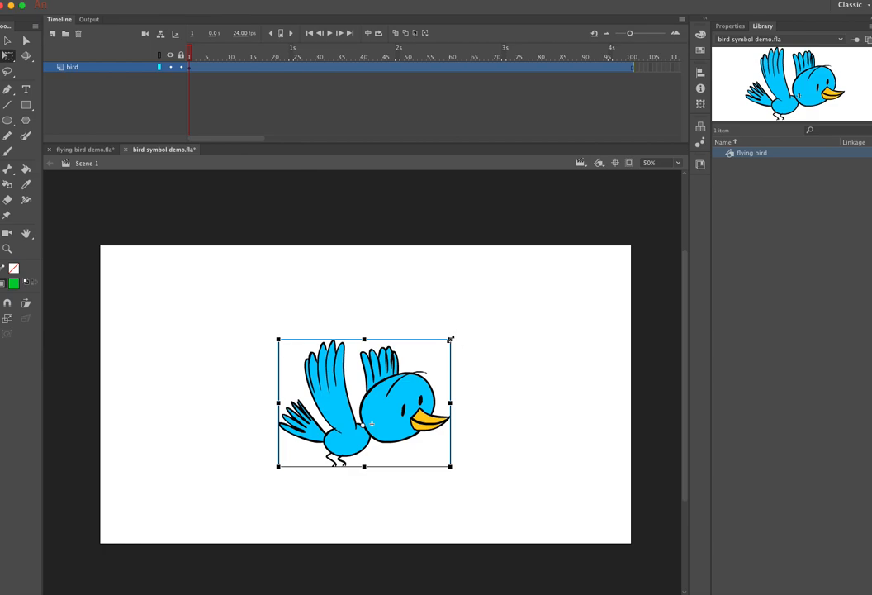
{"action": "left_click_drag", "start_coordinate": [451, 338], "coordinate": [441, 348]}
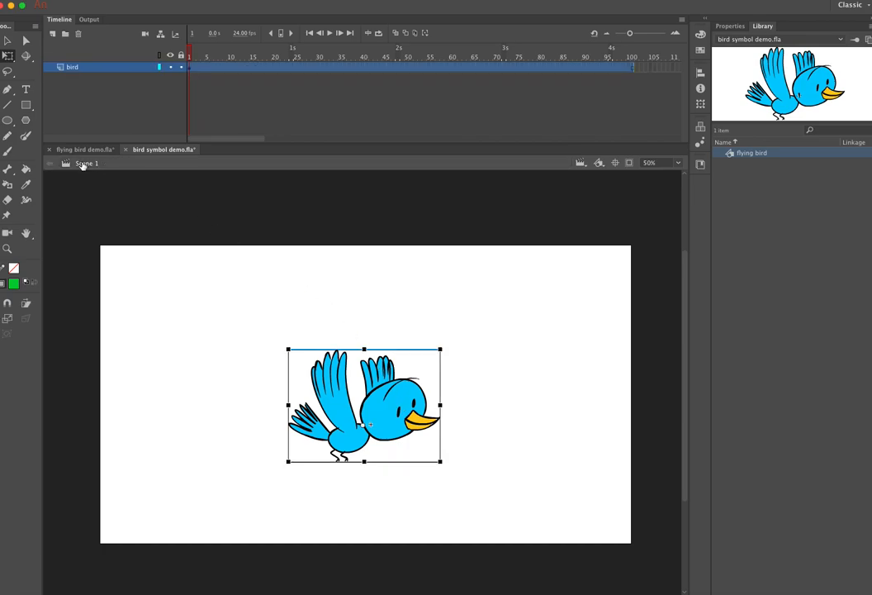
{"action": "left_click_drag", "start_coordinate": [400, 392], "coordinate": [401, 396]}
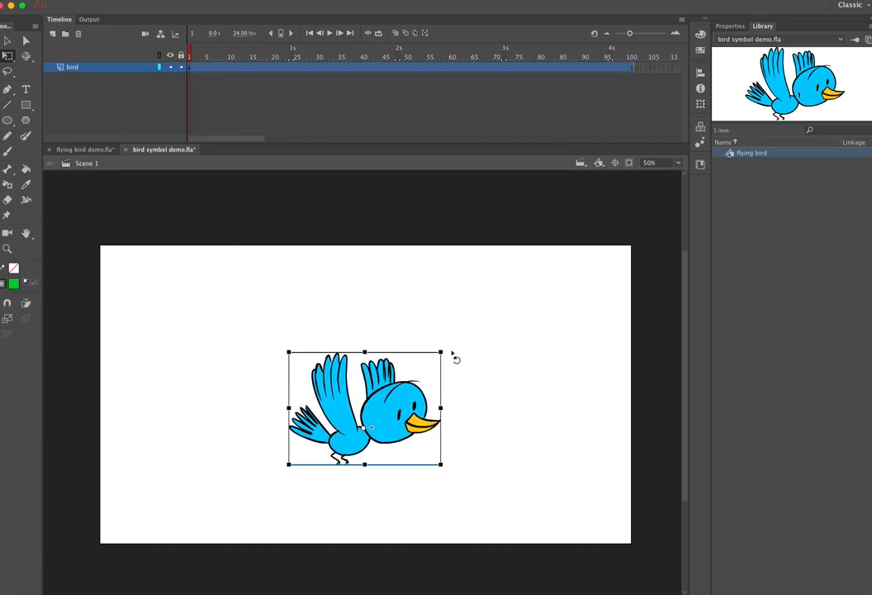
At frame 1, move the bird just off the left edge of the stage with the Selection tool
{"action": "mouse_move", "coordinate": [190, 53]}
{"action": "left_mouse_down"}
{"action": "mouse_move", "coordinate": [319, 54]}
{"action": "mouse_move", "coordinate": [183, 72]}
{"action": "left_mouse_up"}
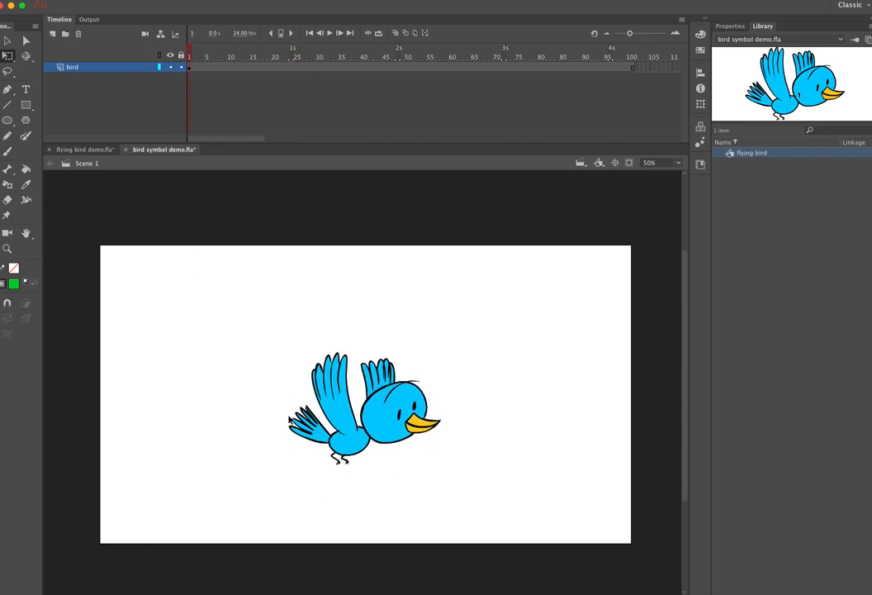
{"action": "key", "text": "p"}
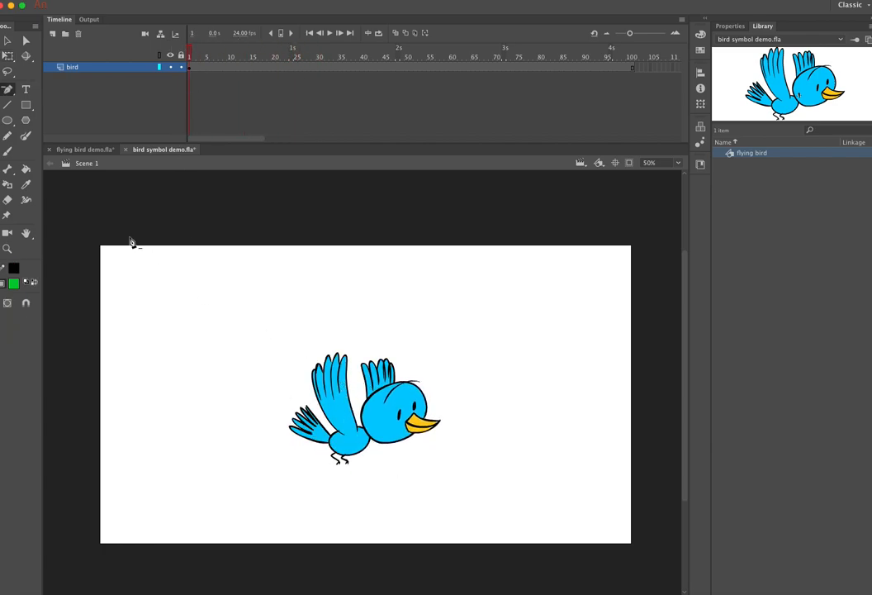
{"action": "left_click", "coordinate": [8, 40]}
{"action": "key", "text": "super+minus"}
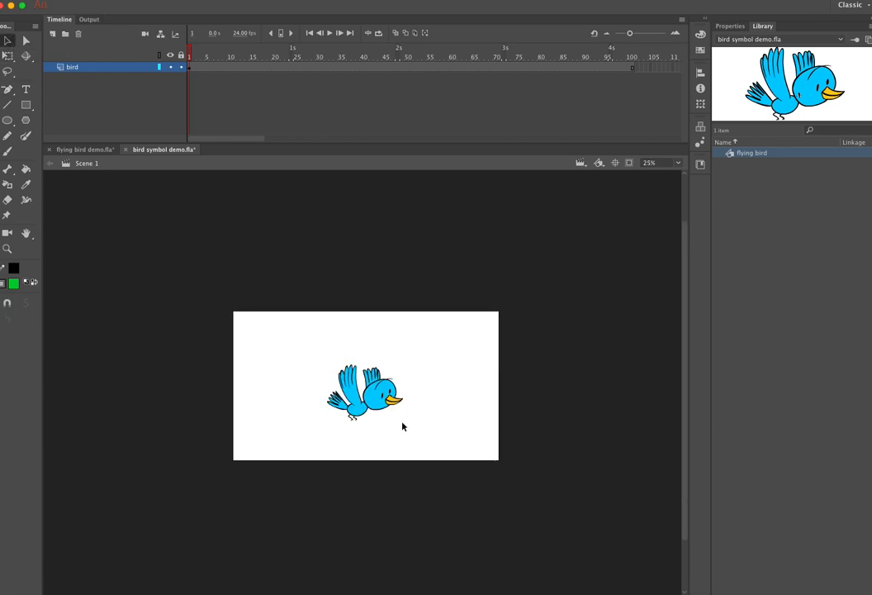
{"action": "left_click_drag", "start_coordinate": [401, 397], "coordinate": [236, 379]}
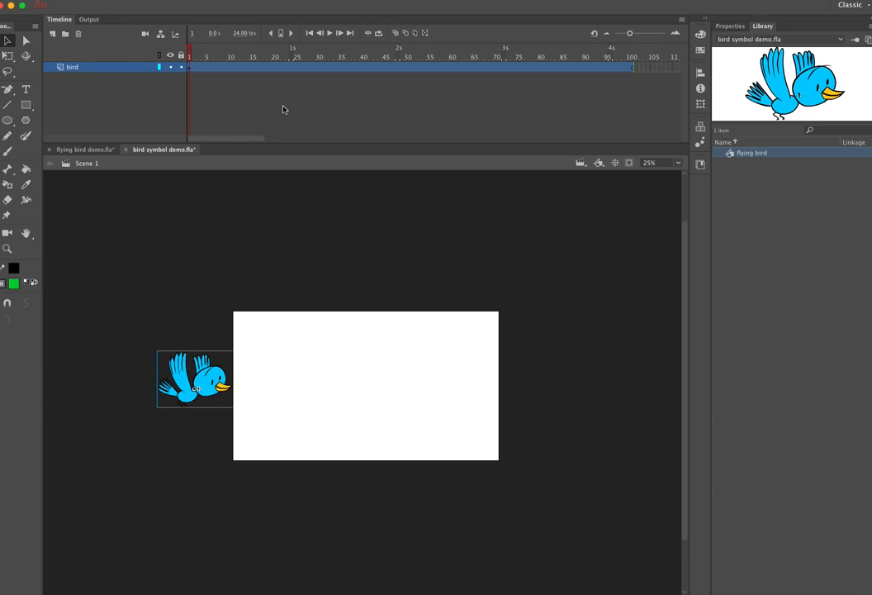
Insert a keyframe at frame 47 of the bird layer and move the bird there off the stage's right edge
{"action": "left_click", "coordinate": [394, 70]}
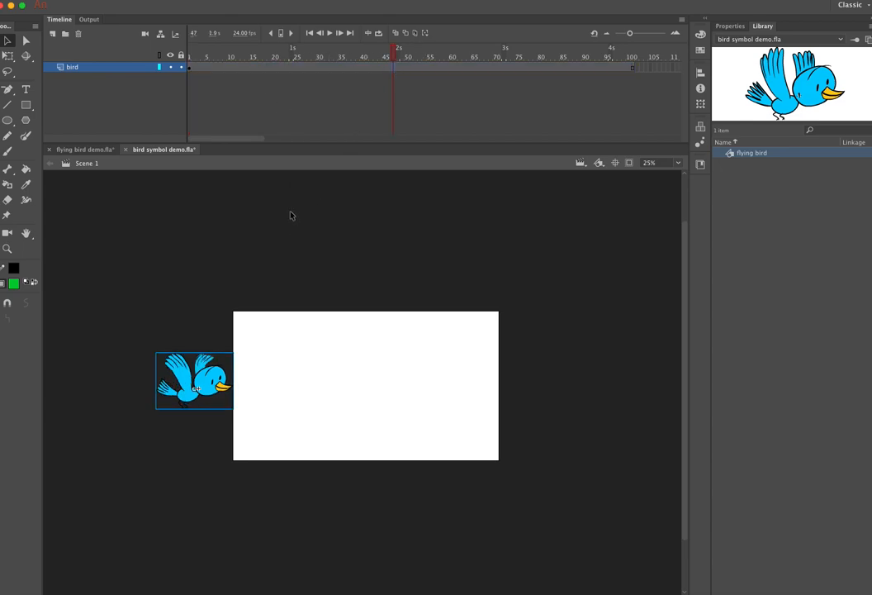
{"action": "left_click", "coordinate": [149, 0]}
{"action": "mouse_move", "coordinate": [198, 57]}
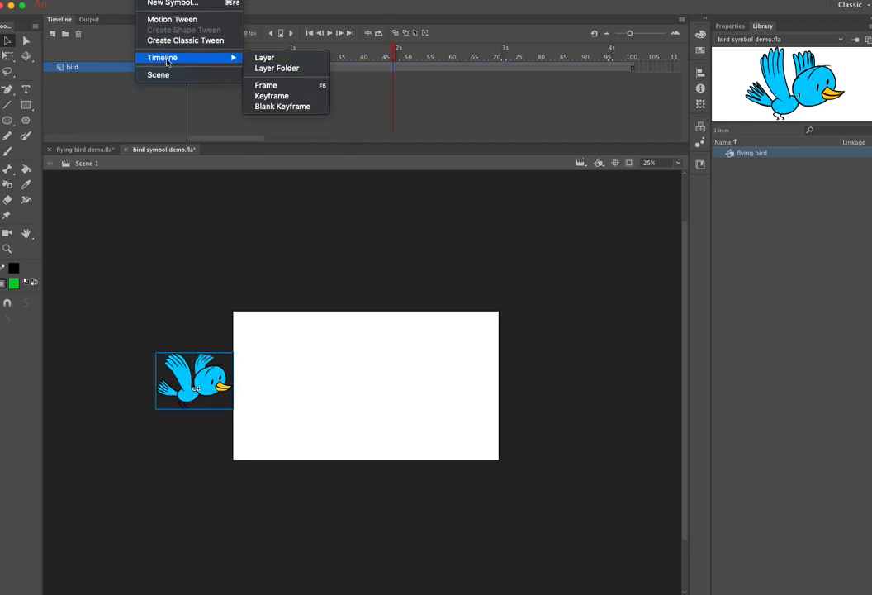
{"action": "left_click", "coordinate": [299, 97]}
{"action": "left_click_drag", "start_coordinate": [233, 382], "coordinate": [584, 367]}
{"action": "left_click", "coordinate": [388, 66]}
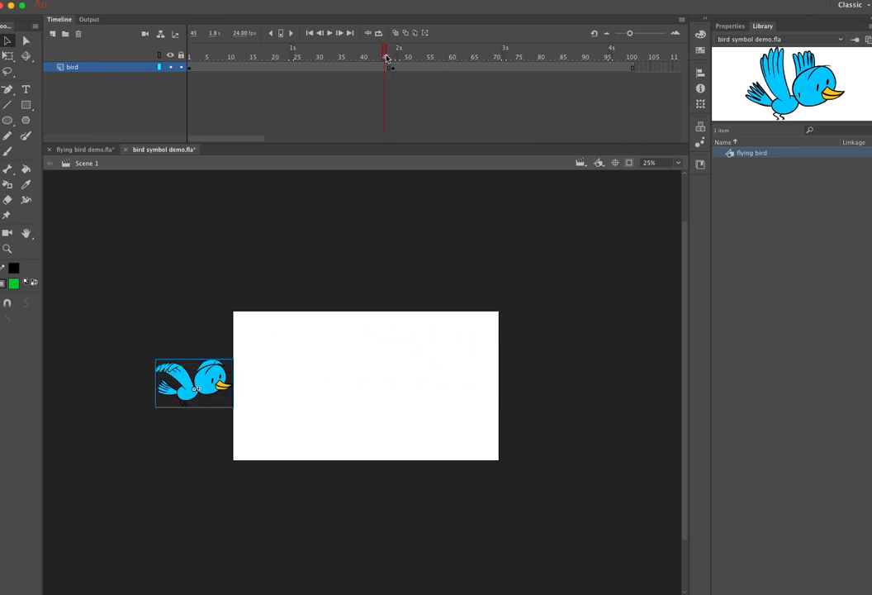
Create a classic tween between the bird layer's two keyframes and play the animation from frame 1
{"action": "left_click_drag", "start_coordinate": [392, 58], "coordinate": [393, 59]}
{"action": "left_click", "coordinate": [380, 67]}
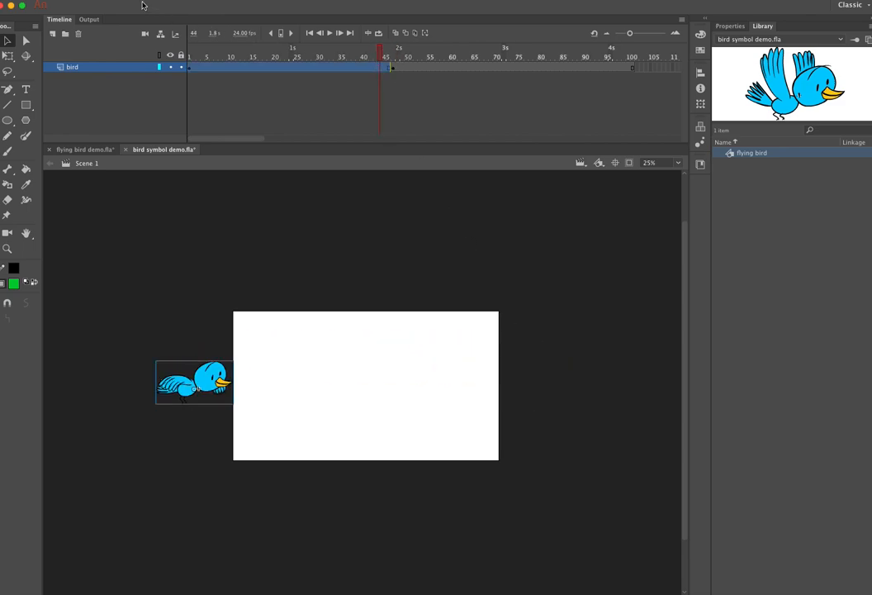
{"action": "left_click", "coordinate": [302, 66]}
{"action": "left_click", "coordinate": [150, 1]}
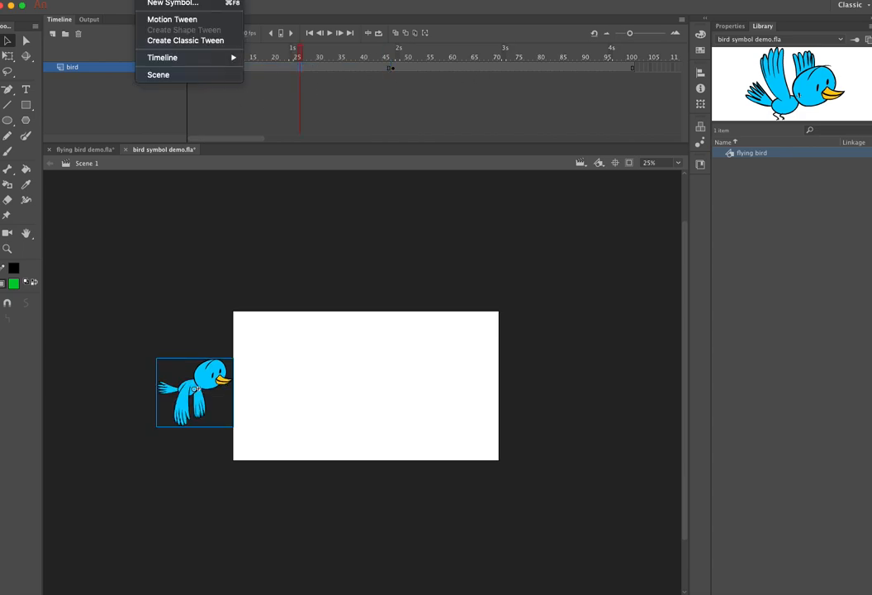
{"action": "left_click", "coordinate": [178, 41]}
{"action": "left_click", "coordinate": [191, 57]}
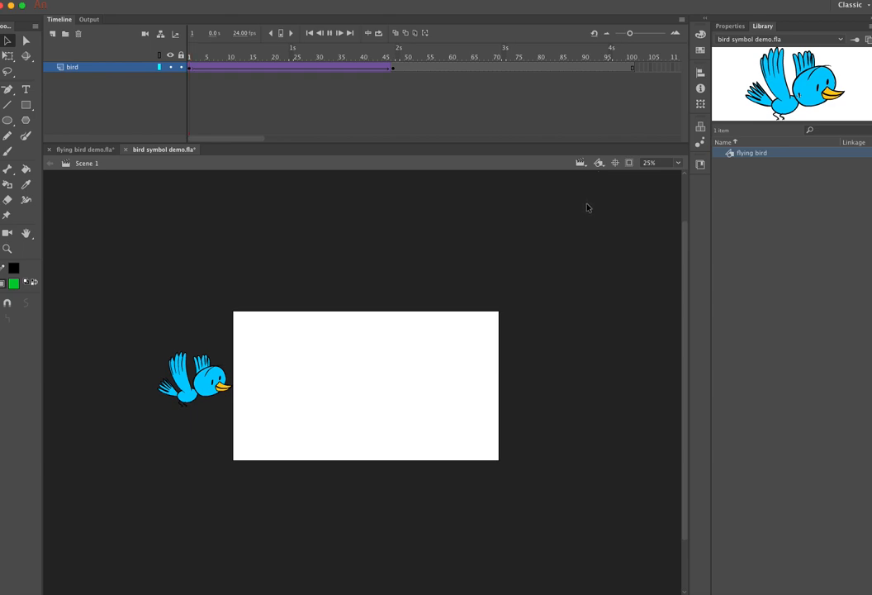
{"action": "key", "text": "Return"}
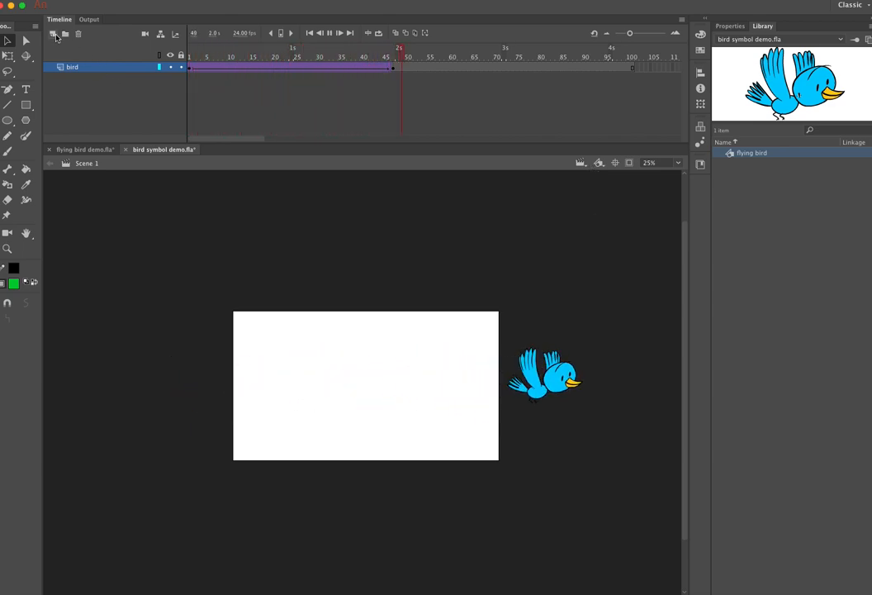
Add a new layer above bird and place a larger, slightly tilted flying bird instance just off the stage's lower-left corner
{"action": "left_click", "coordinate": [53, 34]}
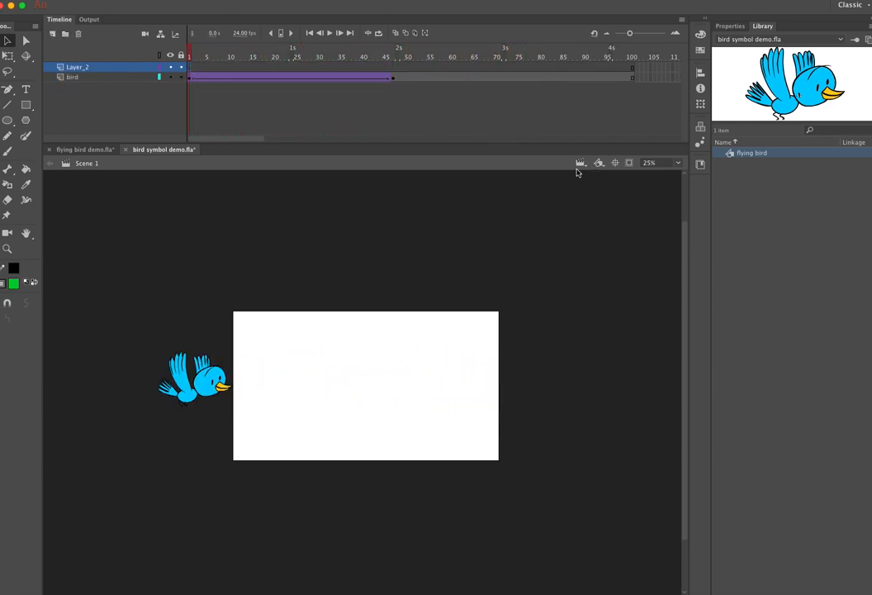
{"action": "left_click_drag", "start_coordinate": [810, 82], "coordinate": [255, 402]}
{"action": "key", "text": "q"}
{"action": "left_click_drag", "start_coordinate": [219, 452], "coordinate": [195, 462]}
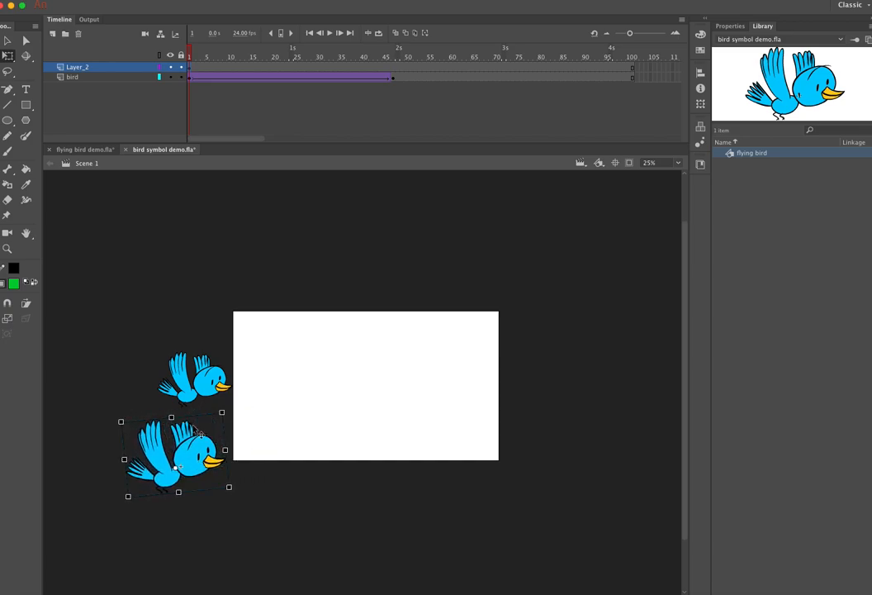
Rename the new layer bird_2 and play the animation with both birds
{"action": "double_click", "coordinate": [79, 68]}
{"action": "type", "text": "bird 2"}
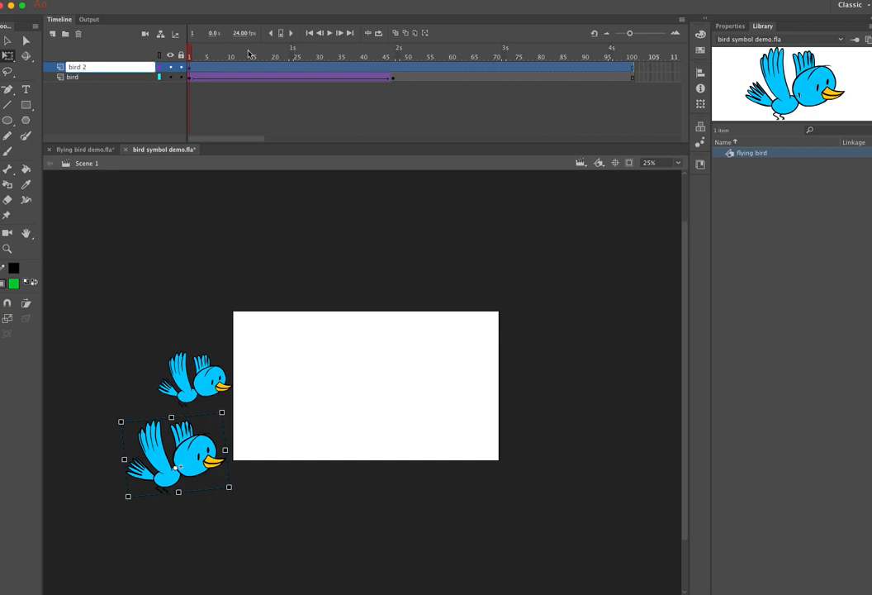
{"action": "key", "text": "Return"}
{"action": "left_click", "coordinate": [662, 392]}
{"action": "key", "text": "Return"}
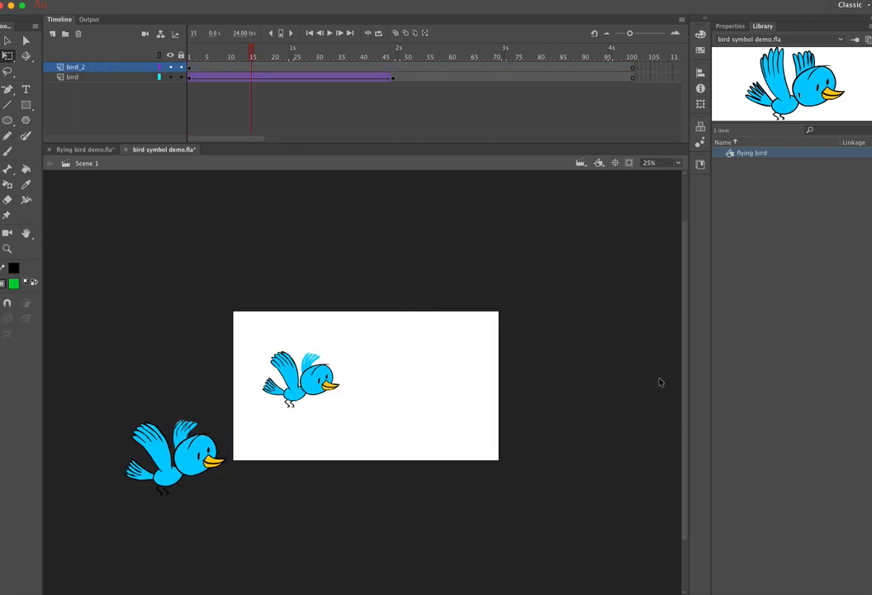
Insert a keyframe at frame 30 of bird_2 and move the large bird there beyond the stage's upper-right corner
{"action": "left_click_drag", "start_coordinate": [260, 57], "coordinate": [319, 56]}
{"action": "left_click", "coordinate": [318, 75]}
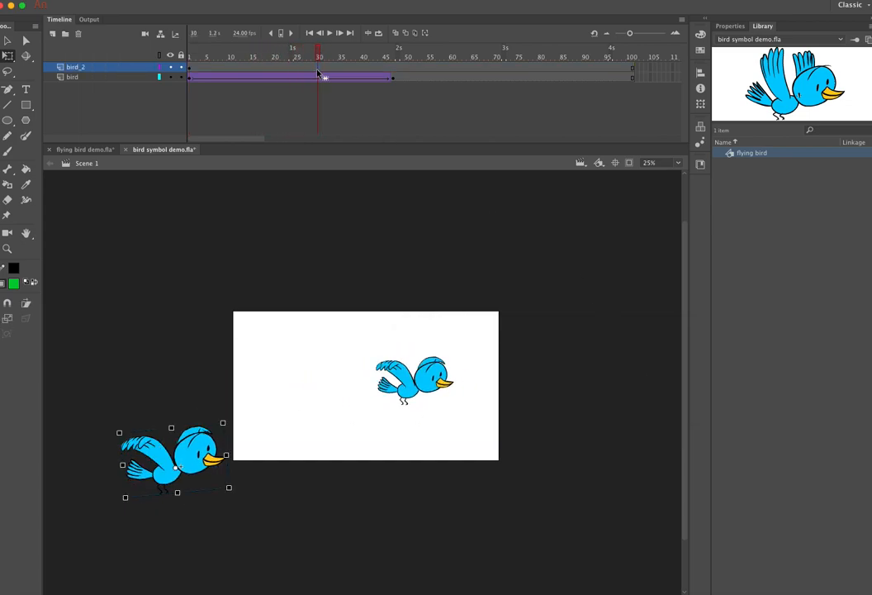
{"action": "left_click", "coordinate": [149, 0]}
{"action": "mouse_move", "coordinate": [185, 57]}
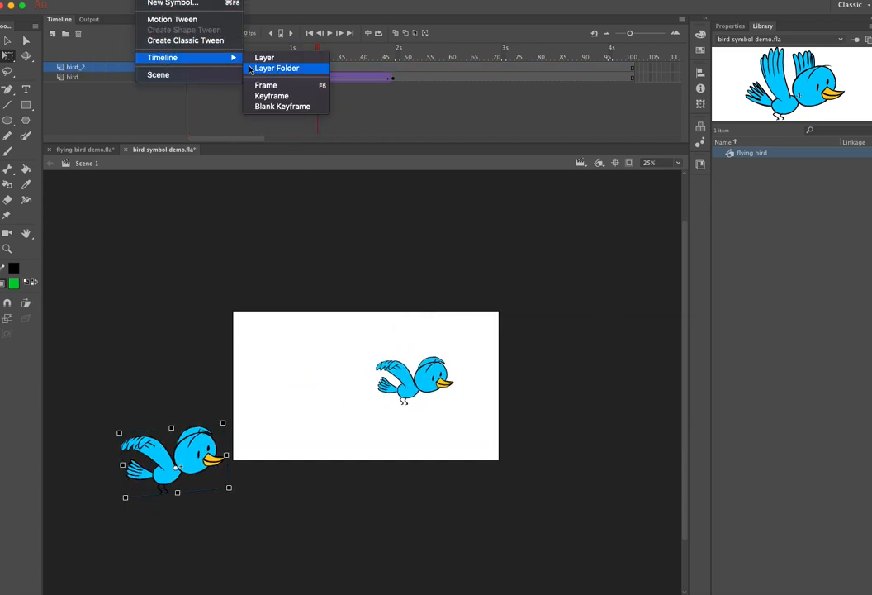
{"action": "left_click", "coordinate": [273, 91]}
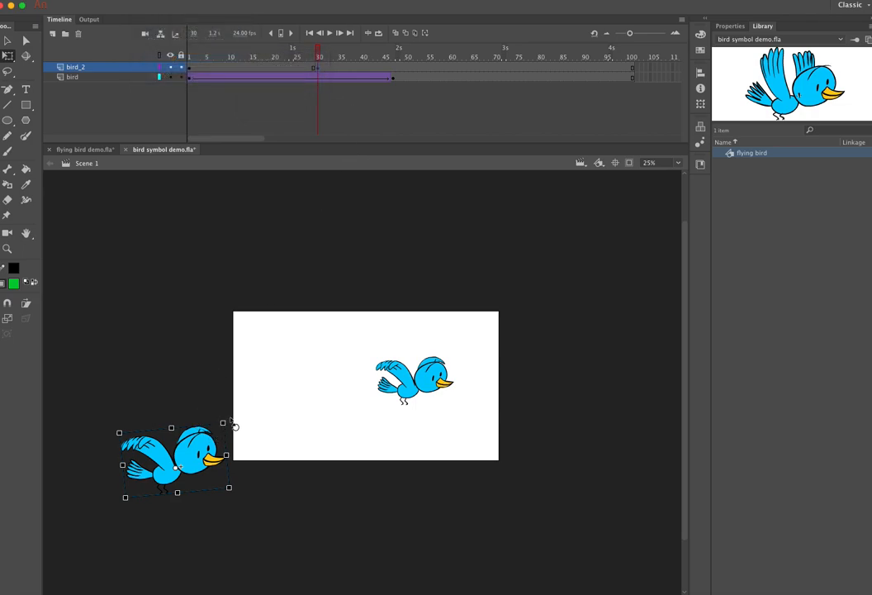
{"action": "left_click_drag", "start_coordinate": [213, 453], "coordinate": [587, 273]}
Create a classic tween between the two bird_2 keyframes and play both flights from frame 1
{"action": "left_click", "coordinate": [300, 66]}
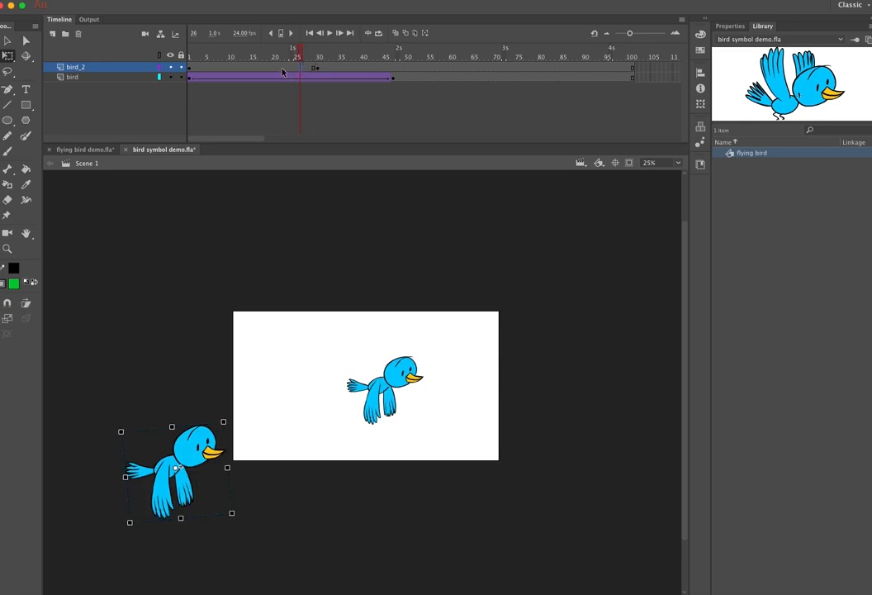
{"action": "left_click", "coordinate": [150, 0]}
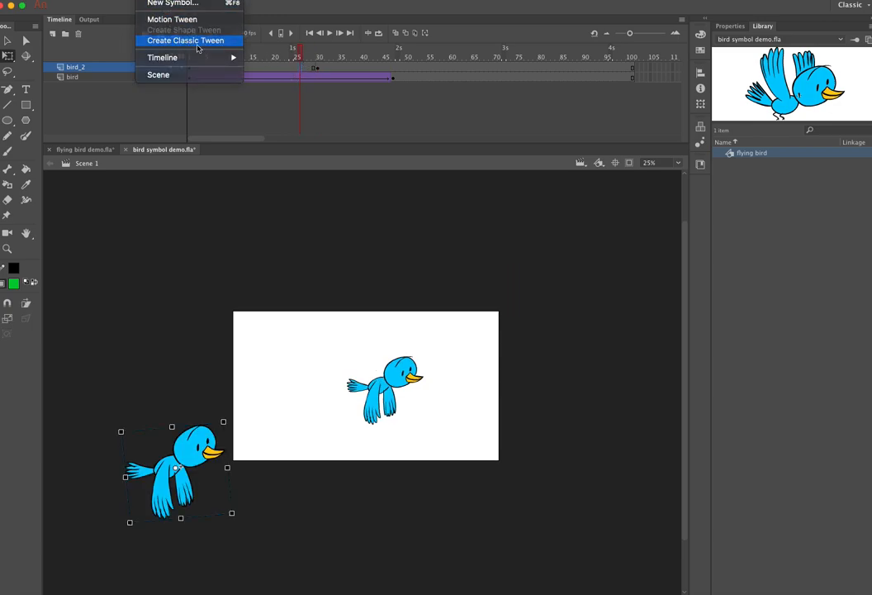
{"action": "left_click", "coordinate": [192, 40]}
{"action": "left_click", "coordinate": [190, 54]}
{"action": "key", "text": "Return"}
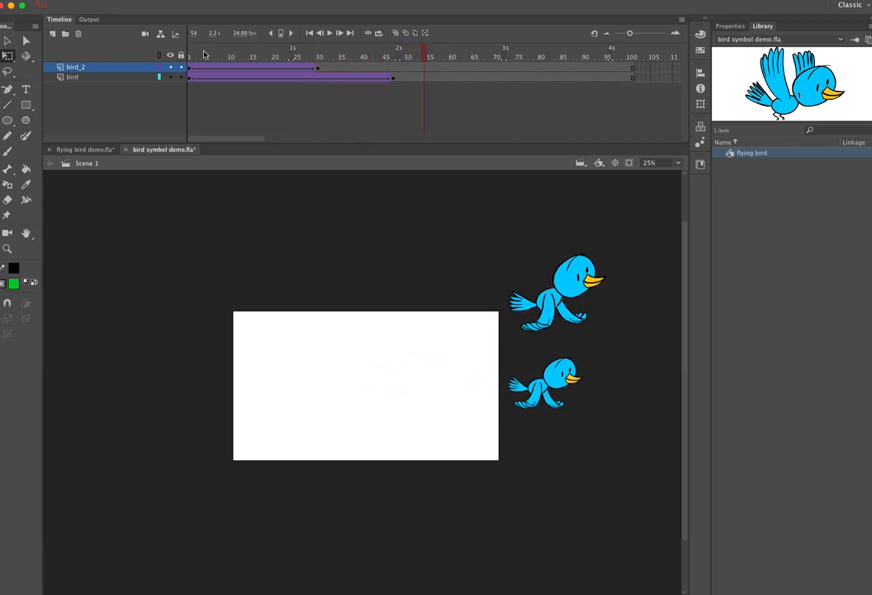
Remove all frames after frame 49 from both bird layers and preview the animation with content outside the stage clipped
{"action": "left_click_drag", "start_coordinate": [405, 68], "coordinate": [703, 175]}
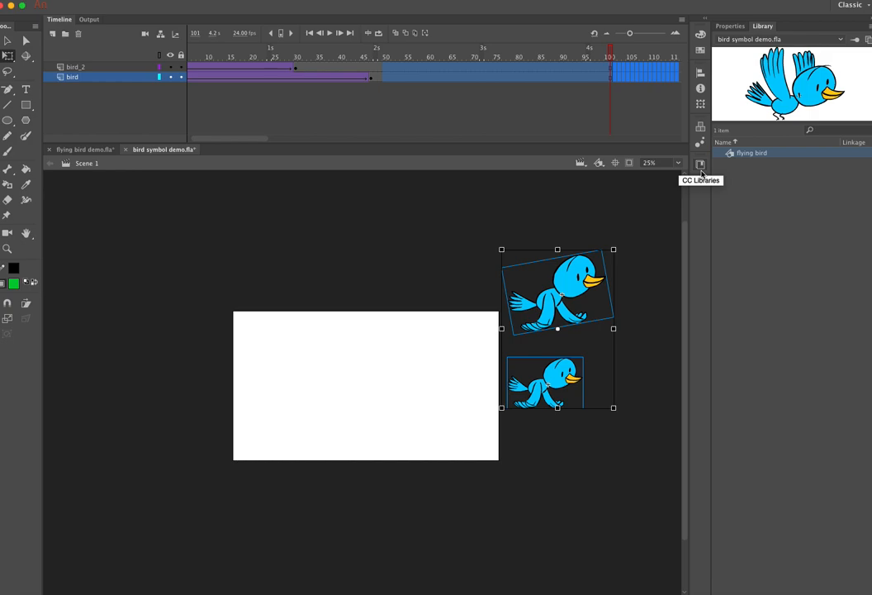
{"action": "left_click", "coordinate": [96, 0]}
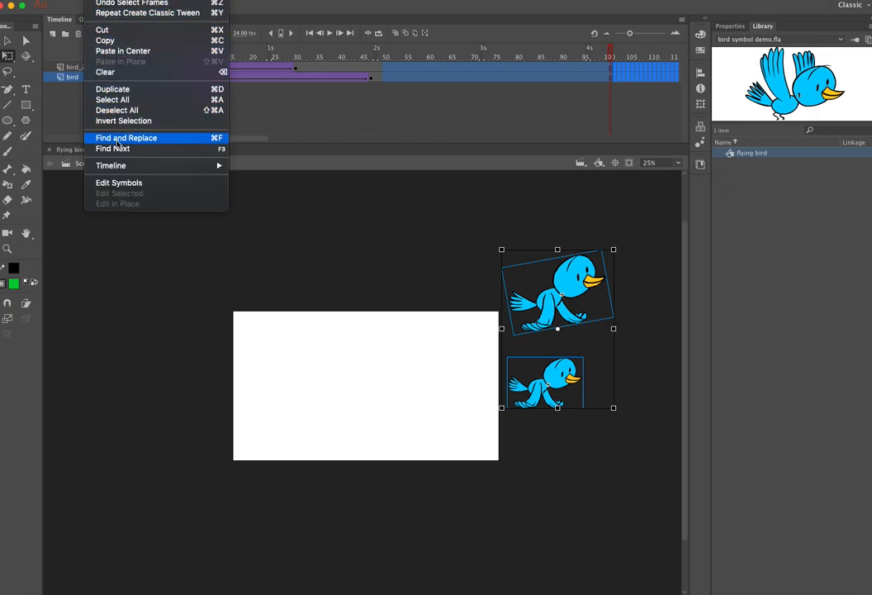
{"action": "mouse_move", "coordinate": [140, 165]}
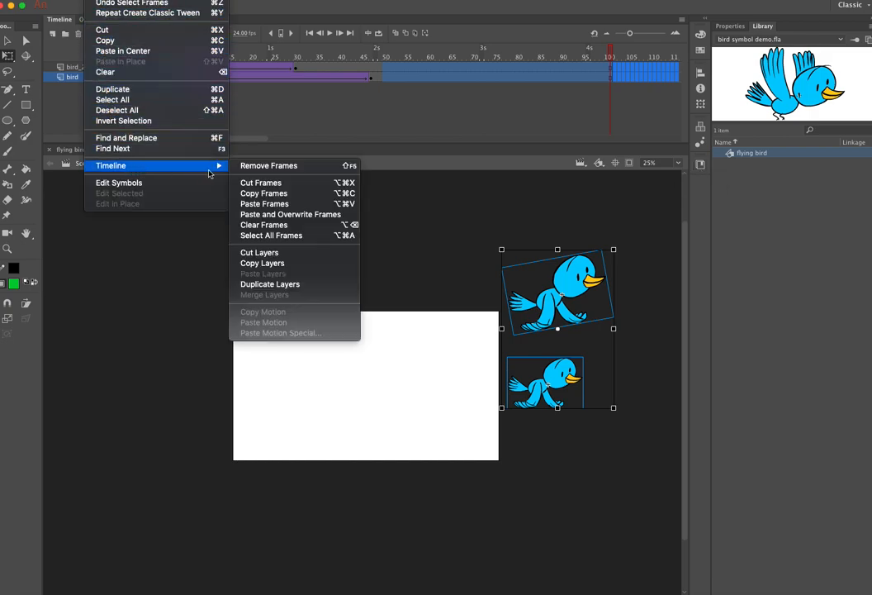
{"action": "left_click", "coordinate": [273, 167]}
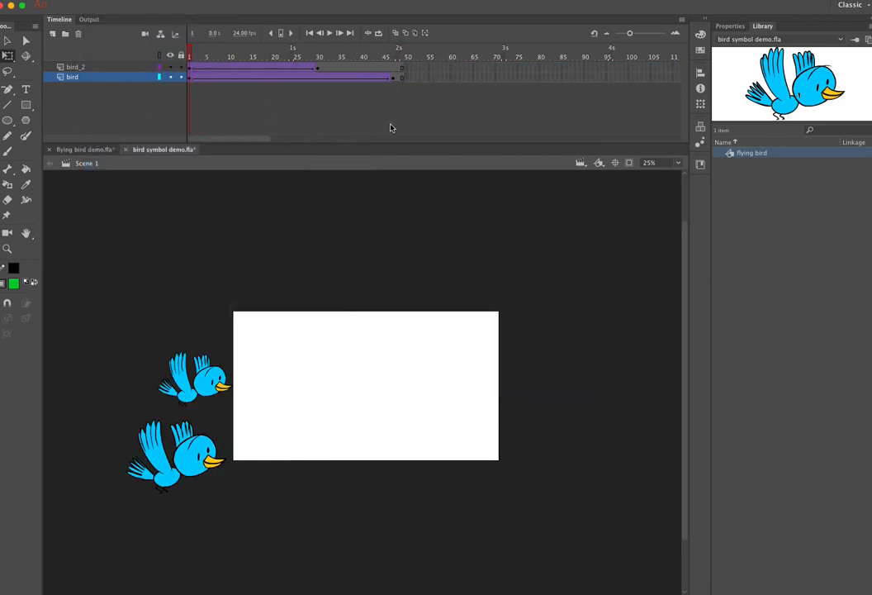
{"action": "left_click", "coordinate": [629, 163]}
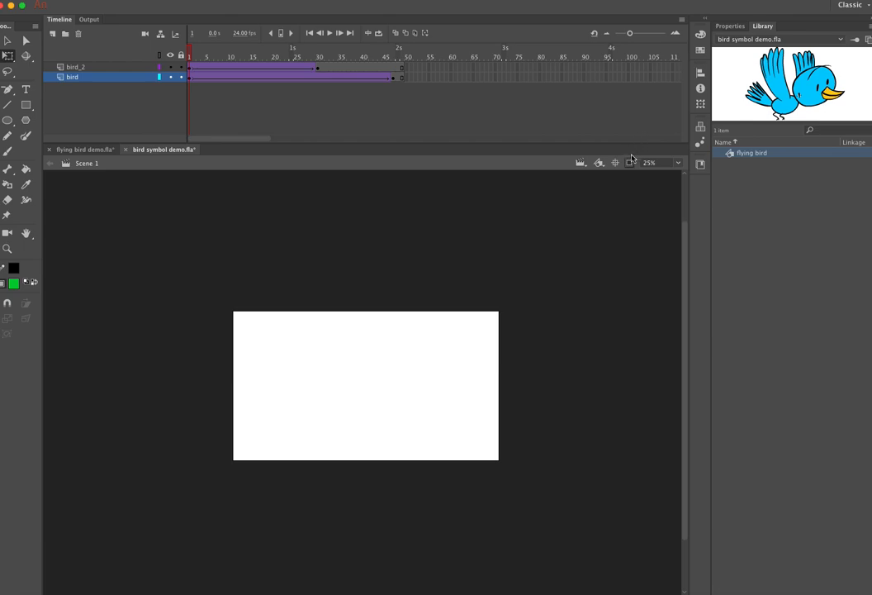
{"action": "key", "text": "Return"}
Add a third layer above bird_2 and place a small flying bird instance off the stage's left edge, above the other birds
{"action": "left_click", "coordinate": [72, 66]}
{"action": "left_click", "coordinate": [52, 34]}
{"action": "left_click", "coordinate": [191, 68]}
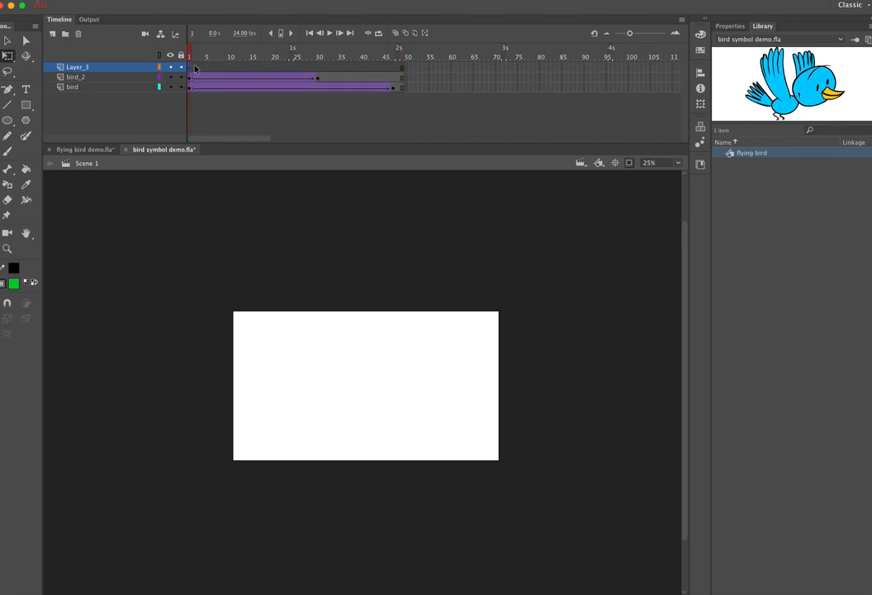
{"action": "left_click_drag", "start_coordinate": [818, 89], "coordinate": [220, 338]}
Insert a keyframe at frame 49 of Layer_3 and move the small bird there past the stage's right edge
{"action": "left_click", "coordinate": [352, 70]}
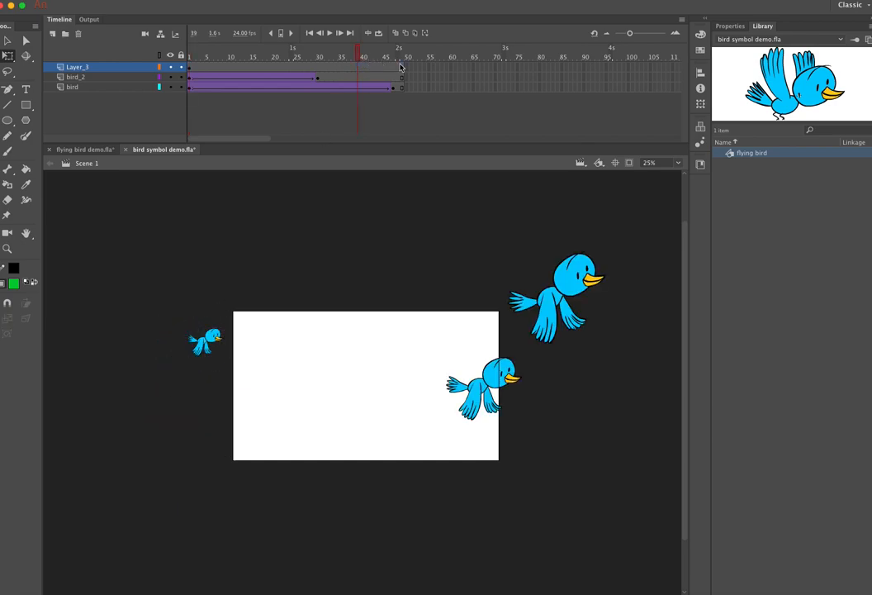
{"action": "key", "text": "Return"}
{"action": "left_click", "coordinate": [145, 0]}
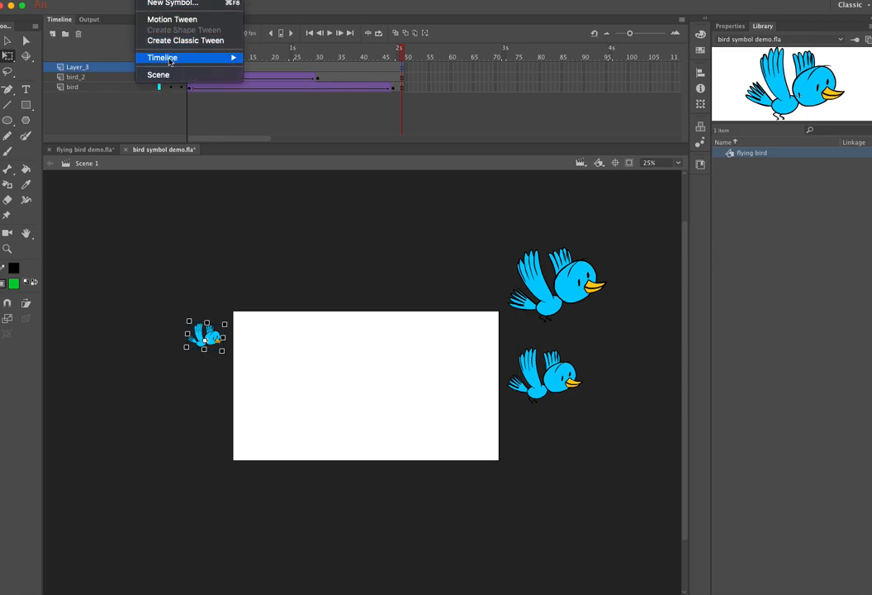
{"action": "mouse_move", "coordinate": [185, 56]}
{"action": "left_click", "coordinate": [267, 93]}
{"action": "double_click", "coordinate": [211, 337]}
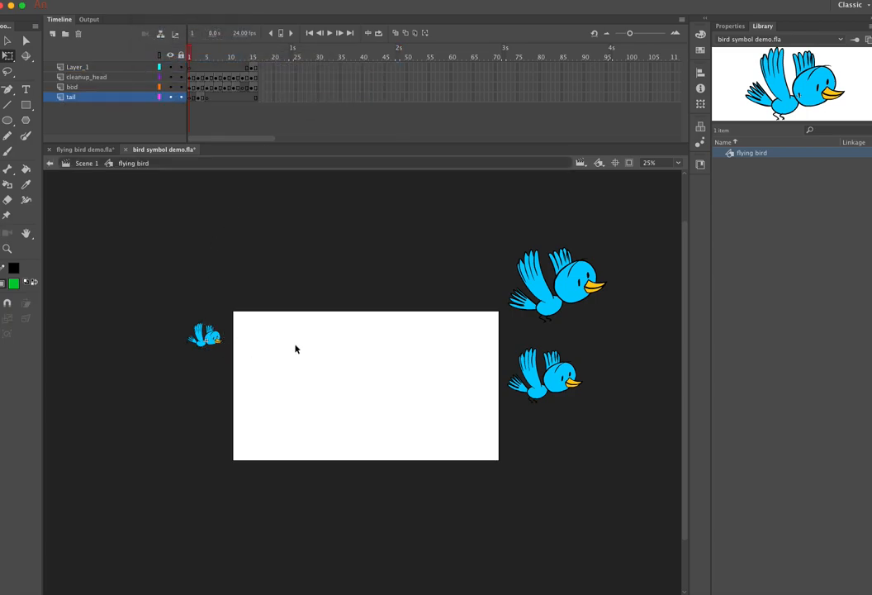
{"action": "left_click", "coordinate": [89, 163]}
{"action": "left_click_drag", "start_coordinate": [205, 335], "coordinate": [538, 348]}
Create a classic tween on Layer_3 and play the three birds with content outside the stage clipped
{"action": "left_click", "coordinate": [318, 67]}
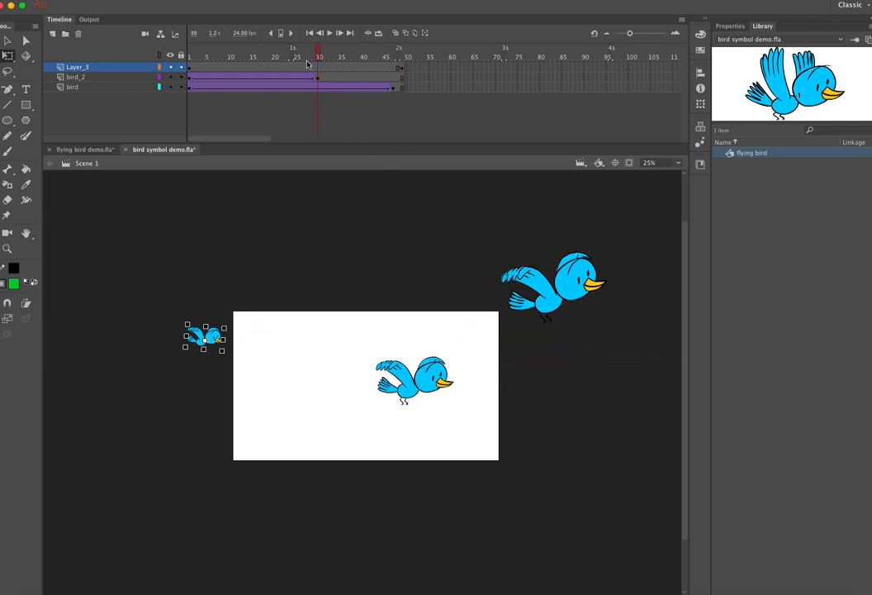
{"action": "left_click", "coordinate": [145, 0]}
{"action": "left_click", "coordinate": [165, 41]}
{"action": "left_click", "coordinate": [189, 57]}
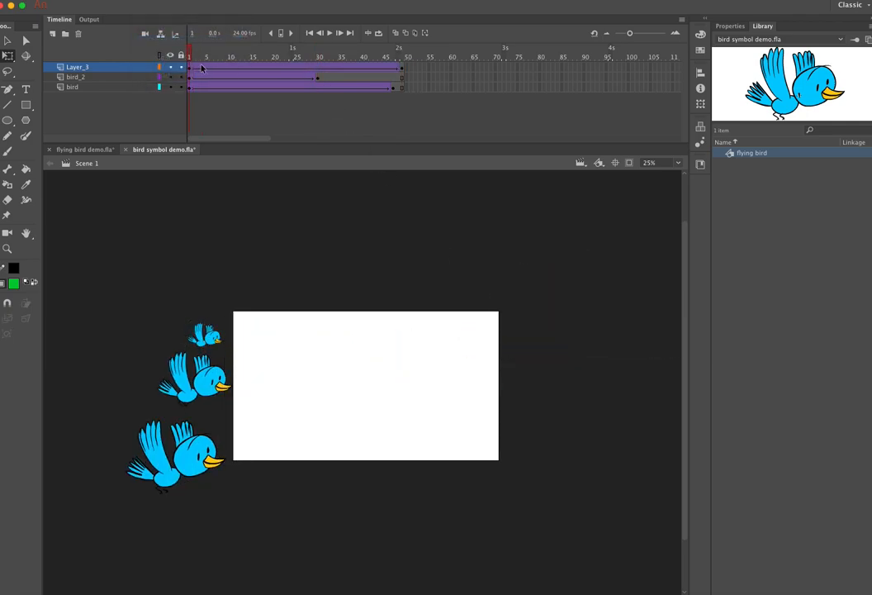
{"action": "left_click", "coordinate": [629, 163]}
{"action": "key", "text": "Return"}
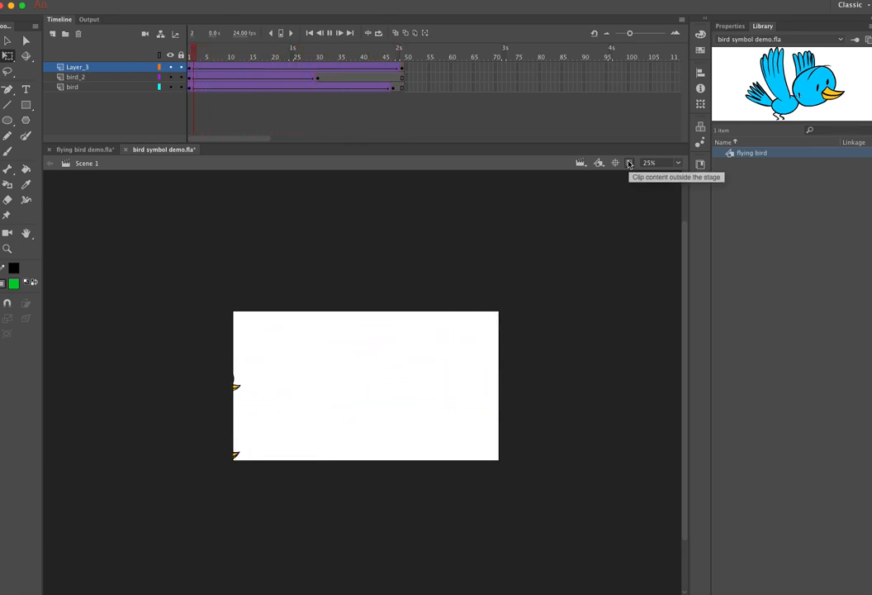
{"action": "key", "text": "Return"}
Move the bird layer's end keyframe to frame 36 so that bird flies faster, and replay the animation from frame 1
{"action": "mouse_move", "coordinate": [400, 58]}
{"action": "left_mouse_down"}
{"action": "mouse_move", "coordinate": [220, 59]}
{"action": "mouse_move", "coordinate": [389, 58]}
{"action": "left_mouse_up"}
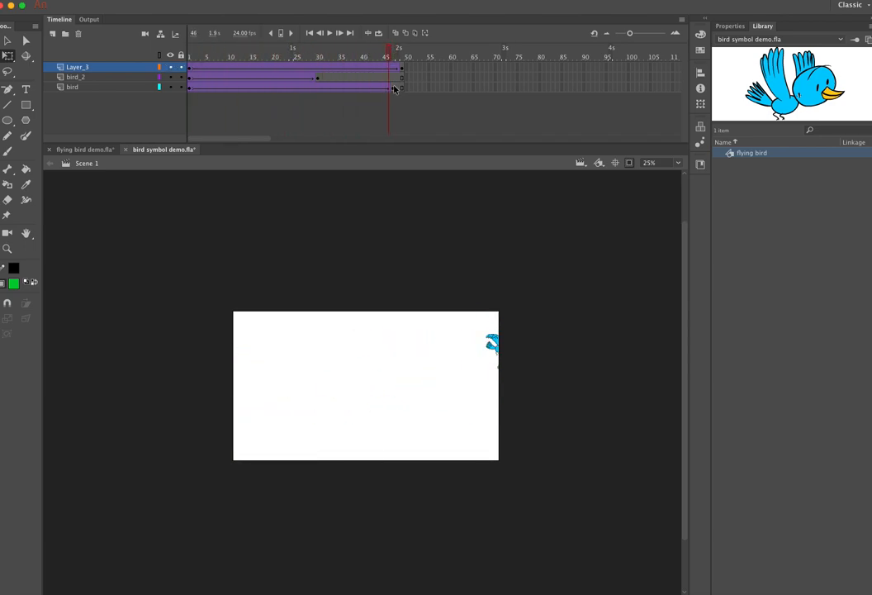
{"action": "left_click", "coordinate": [393, 88]}
{"action": "left_click", "coordinate": [628, 164]}
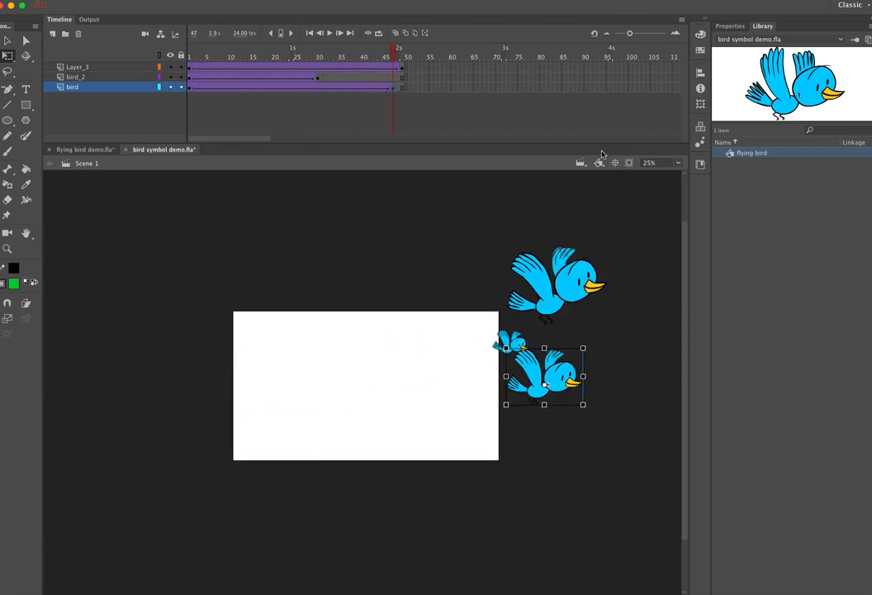
{"action": "left_click_drag", "start_coordinate": [394, 89], "coordinate": [170, 56]}
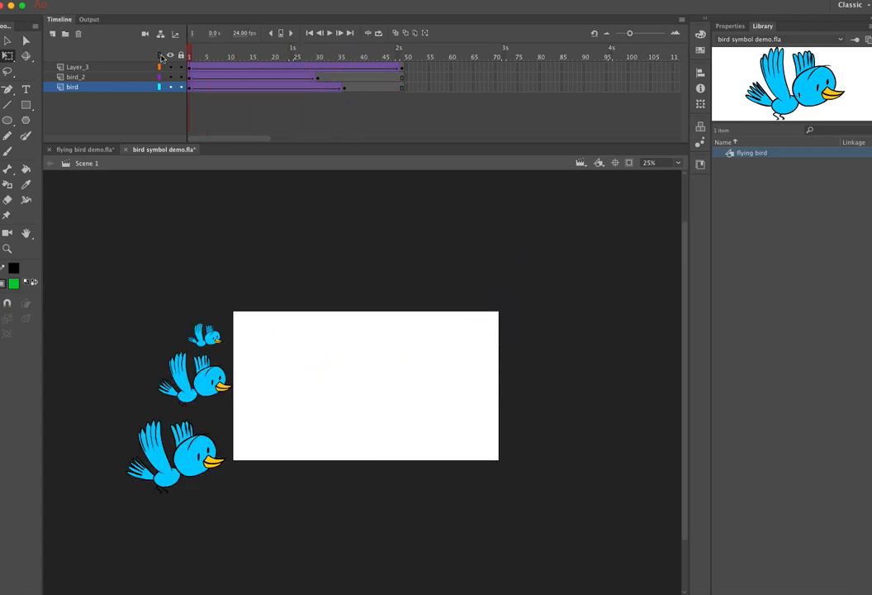
{"action": "key", "text": "Return"}
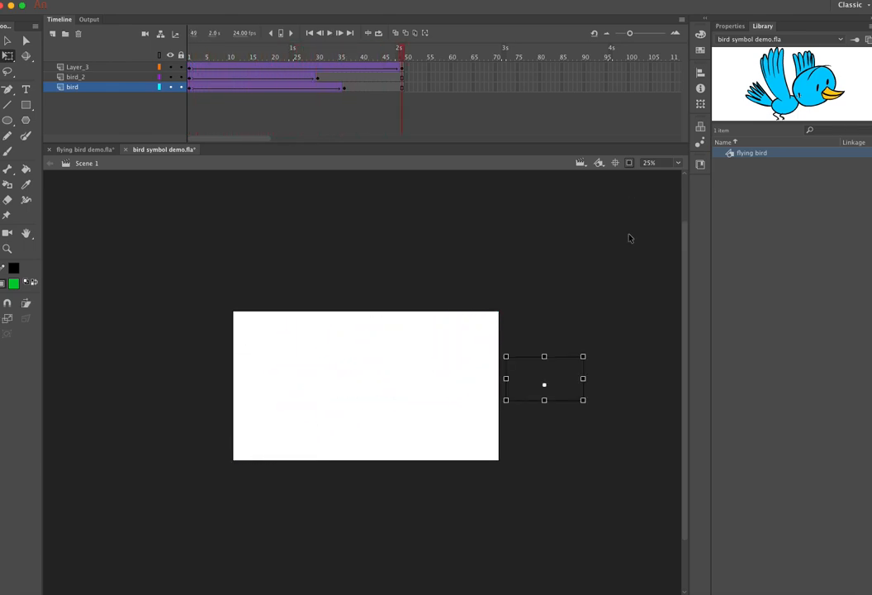
Enable Loop Playback, preview the looping flight, and return the playhead to frame 1
{"action": "left_click", "coordinate": [302, 1]}
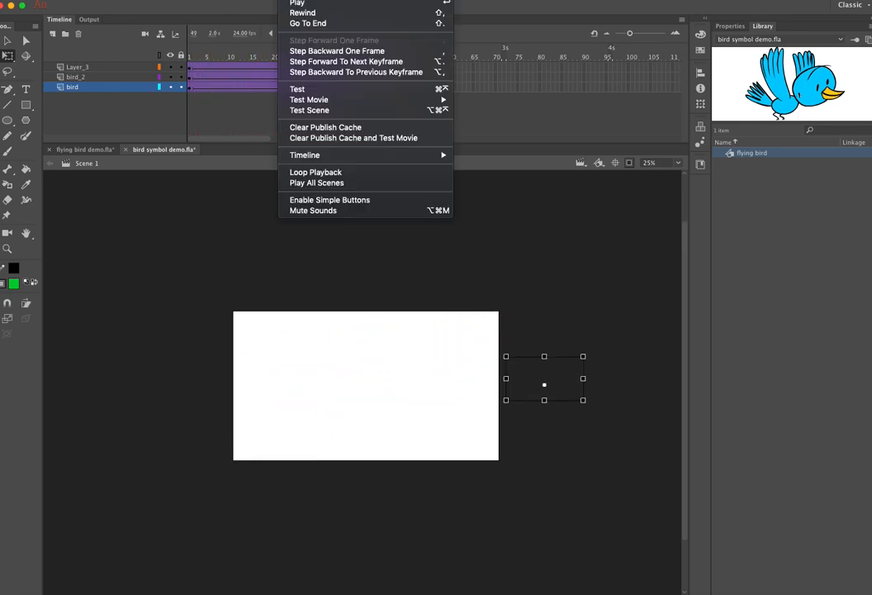
{"action": "left_click", "coordinate": [325, 172]}
{"action": "key", "text": "Return"}
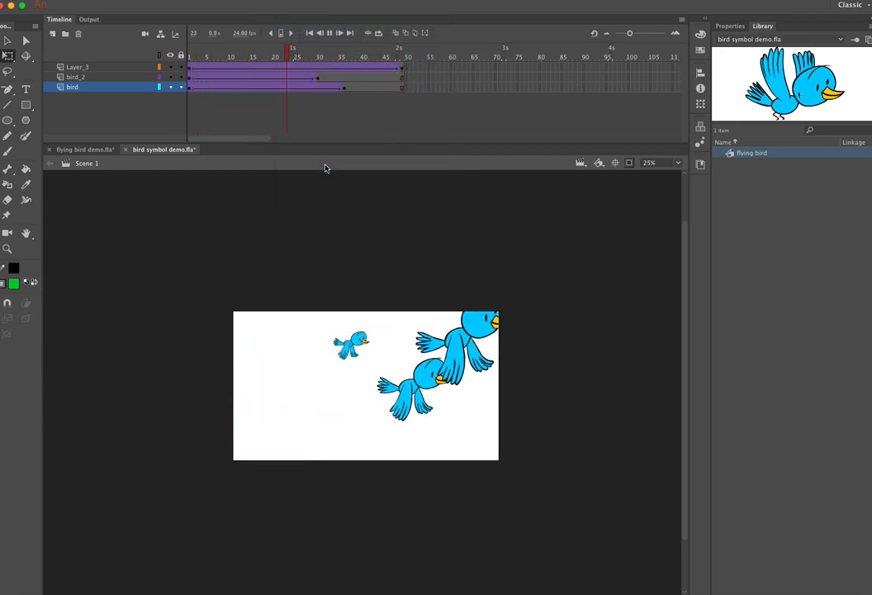
{"action": "key", "text": "Return"}
{"action": "left_click_drag", "start_coordinate": [198, 57], "coordinate": [189, 57]}
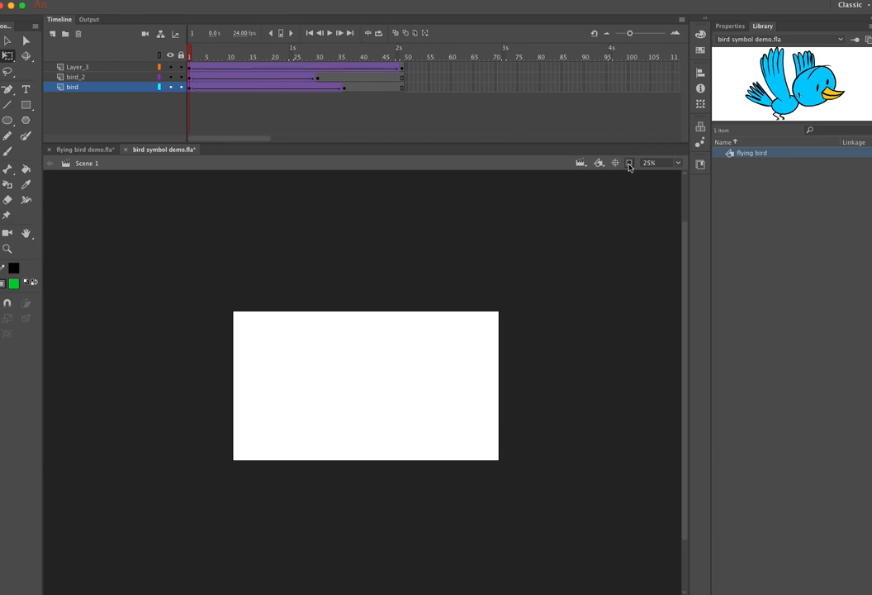
Turn off stage clipping, add a new top layer and place another flying bird instance in the middle of the stage
{"action": "left_click", "coordinate": [629, 164]}
{"action": "left_click", "coordinate": [54, 33]}
{"action": "left_click_drag", "start_coordinate": [92, 87], "coordinate": [107, 64]}
{"action": "left_click", "coordinate": [190, 68]}
{"action": "left_click_drag", "start_coordinate": [823, 87], "coordinate": [398, 338]}
{"action": "left_click_drag", "start_coordinate": [374, 367], "coordinate": [410, 385]}
Apply a Tint color effect to the new bird instance using #CC3300 at 49%
{"action": "left_click", "coordinate": [730, 26]}
{"action": "left_click", "coordinate": [803, 168]}
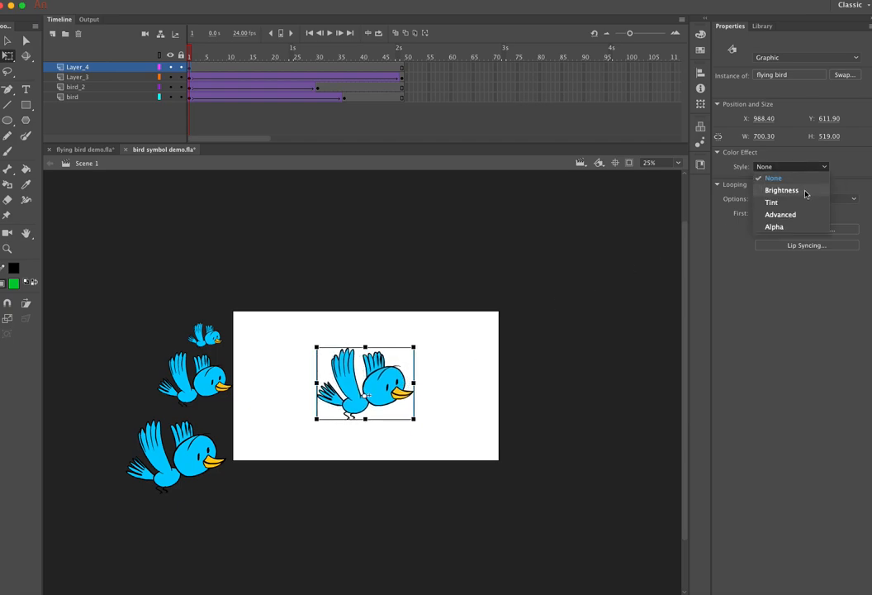
{"action": "left_click", "coordinate": [803, 203]}
{"action": "left_click", "coordinate": [847, 168]}
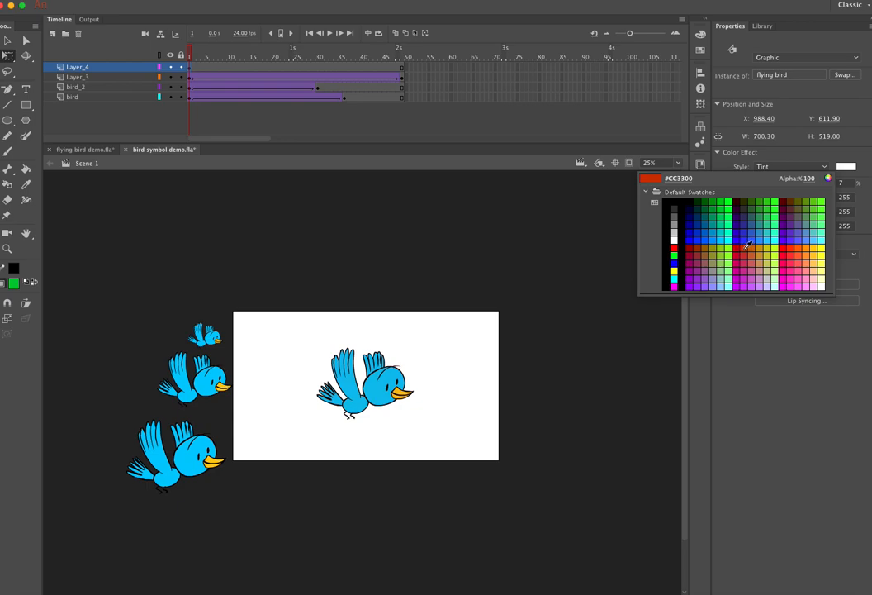
{"action": "left_click", "coordinate": [745, 245]}
{"action": "left_click_drag", "start_coordinate": [764, 182], "coordinate": [791, 182]}
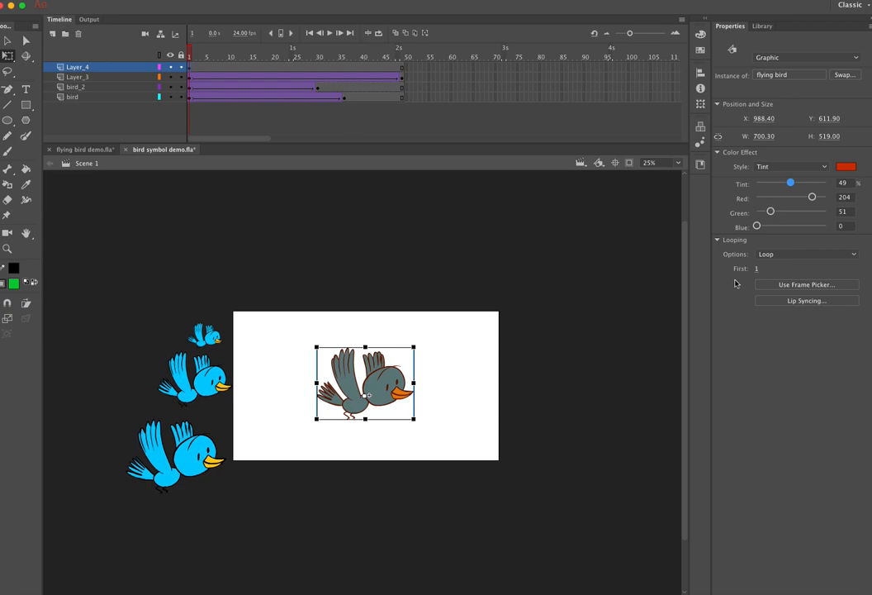
Switch the bird instance's color effect to Brightness and darken it to -49%
{"action": "left_click", "coordinate": [823, 169]}
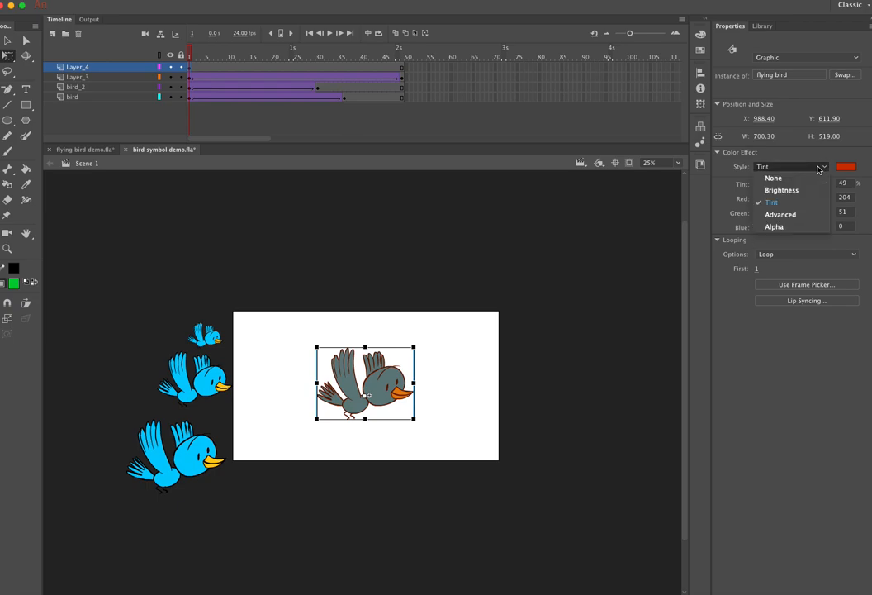
{"action": "left_click", "coordinate": [782, 190]}
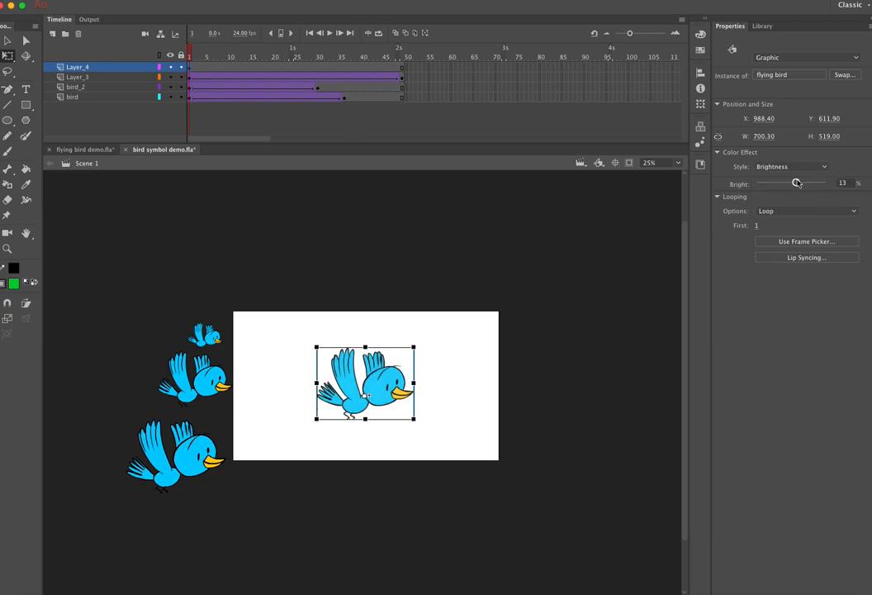
{"action": "left_click_drag", "start_coordinate": [797, 183], "coordinate": [776, 183]}
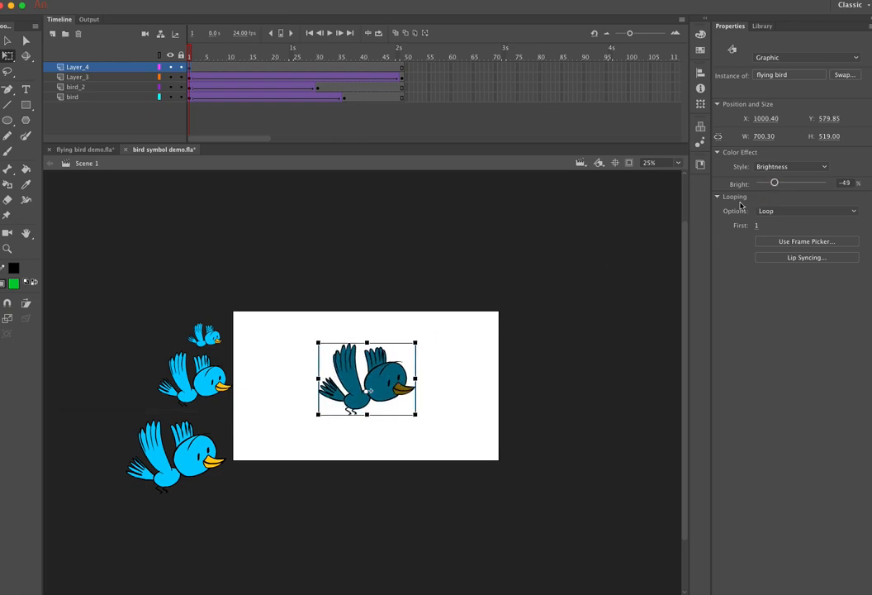
Set the bird instance's color effect to Alpha at 29% and insert a keyframe at frame 40 of Layer_4
{"action": "left_click", "coordinate": [824, 168]}
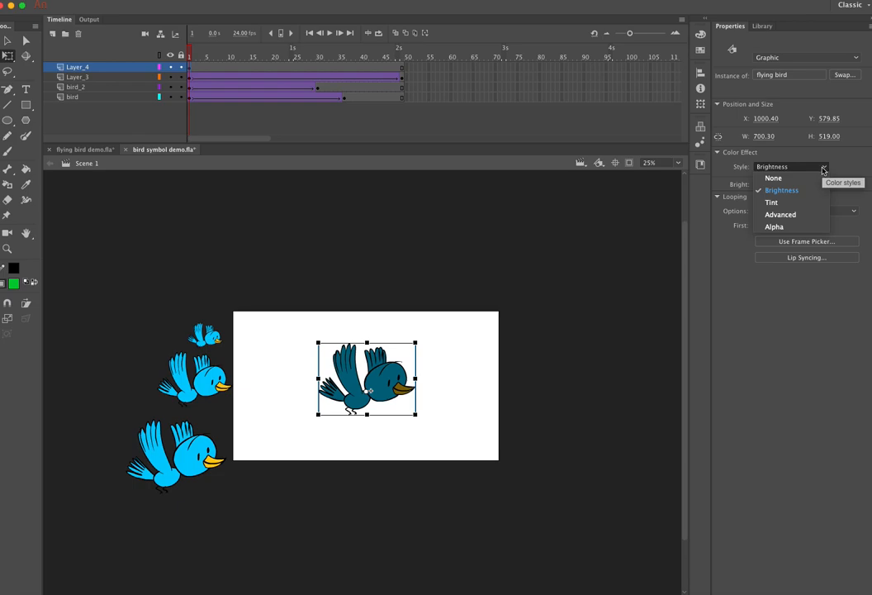
{"action": "left_click", "coordinate": [795, 226]}
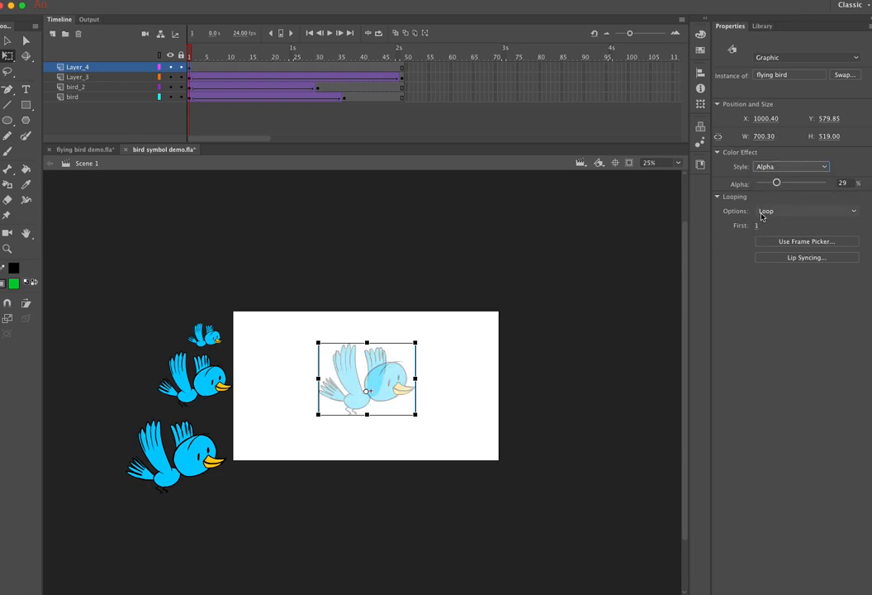
{"action": "left_click", "coordinate": [361, 69]}
{"action": "left_click", "coordinate": [153, 0]}
{"action": "mouse_move", "coordinate": [190, 57]}
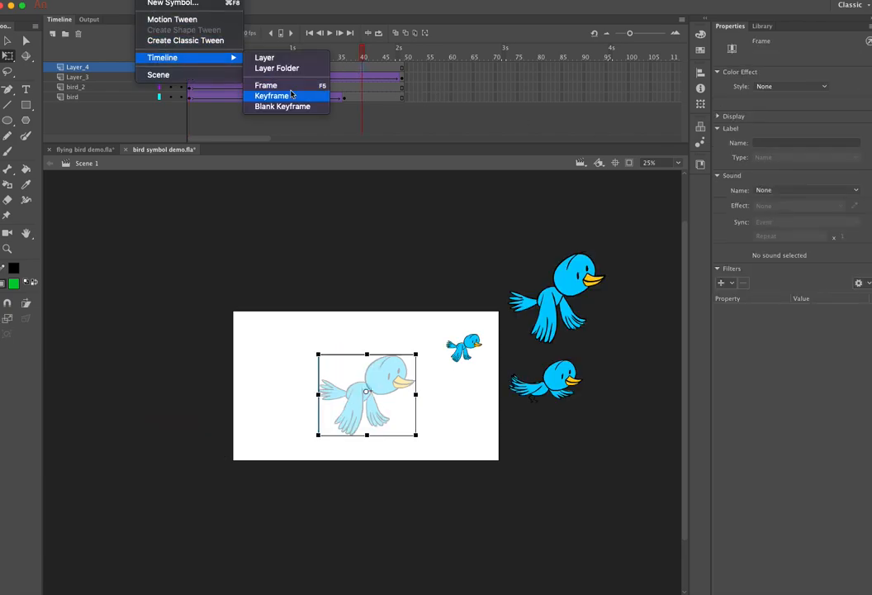
{"action": "left_click", "coordinate": [279, 96]}
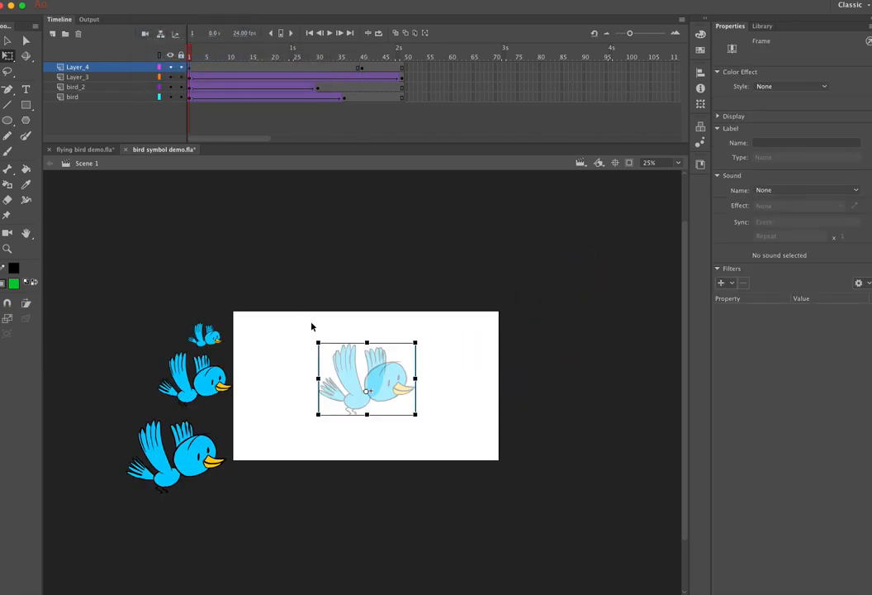
Make the Layer_4 bird in frame 1 fully opaque again through its Alpha color effect
{"action": "left_click", "coordinate": [376, 379]}
{"action": "left_click", "coordinate": [789, 211]}
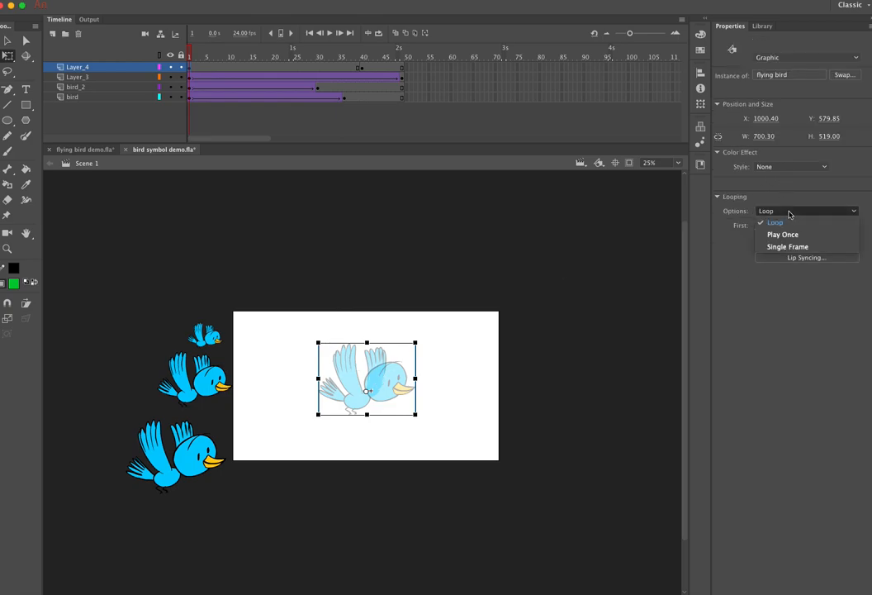
{"action": "left_click", "coordinate": [790, 166]}
{"action": "left_click", "coordinate": [782, 179]}
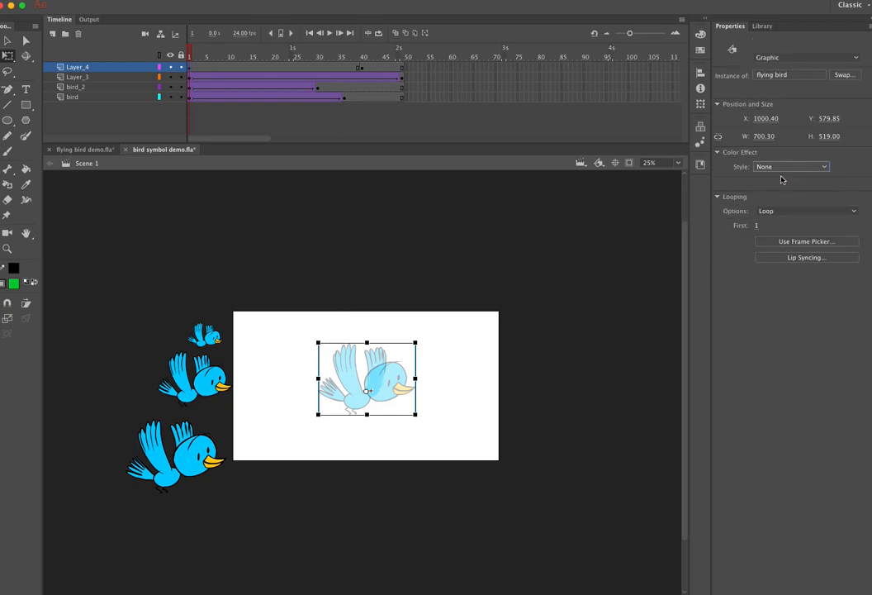
{"action": "left_click", "coordinate": [777, 167]}
{"action": "left_click", "coordinate": [782, 229]}
Create a classic tween between the two Layer_4 keyframes and scrub through the fade
{"action": "mouse_move", "coordinate": [353, 51]}
{"action": "left_mouse_down"}
{"action": "mouse_move", "coordinate": [367, 53]}
{"action": "mouse_move", "coordinate": [359, 54]}
{"action": "left_mouse_up"}
{"action": "left_click", "coordinate": [355, 68]}
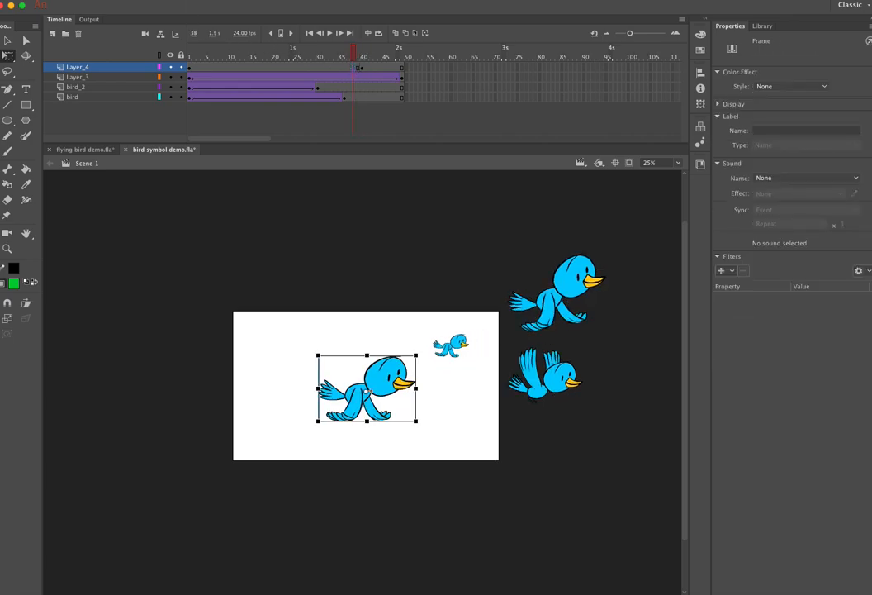
{"action": "left_click", "coordinate": [149, 1]}
{"action": "left_click", "coordinate": [174, 42]}
{"action": "left_click_drag", "start_coordinate": [190, 54], "coordinate": [415, 44]}
Lower the Alpha of the Layer_4 bird at frame 40 to fully transparent
{"action": "left_click", "coordinate": [362, 67]}
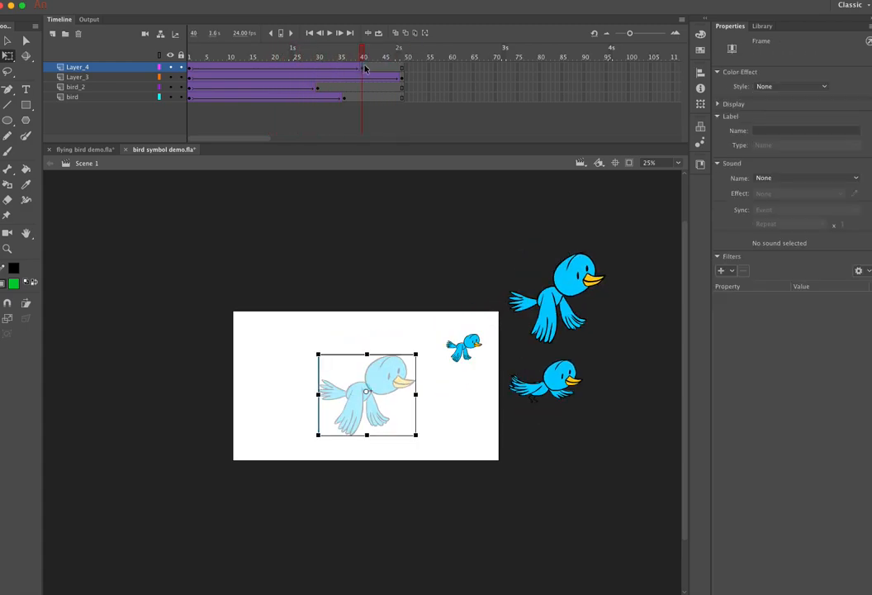
{"action": "left_click", "coordinate": [376, 391]}
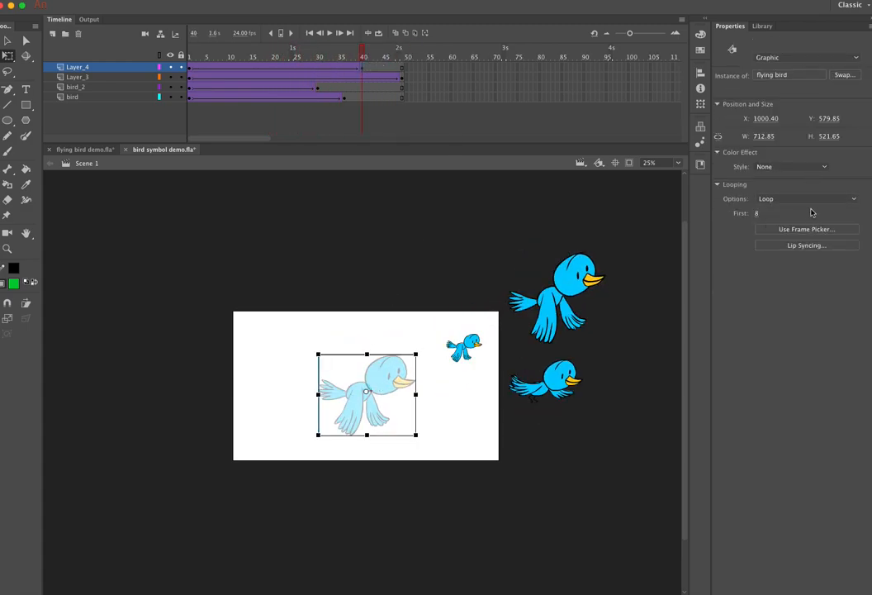
{"action": "left_click", "coordinate": [389, 383]}
{"action": "left_click_drag", "start_coordinate": [782, 182], "coordinate": [757, 182]}
Preview the fading bird from frame 1, and toggle the visibility of all four layers off and on
{"action": "left_click", "coordinate": [190, 56]}
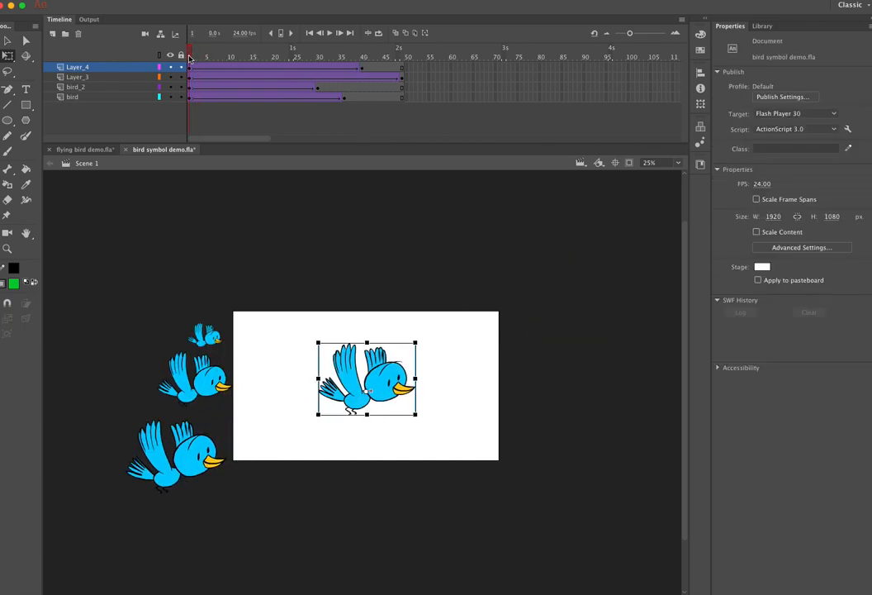
{"action": "left_click_drag", "start_coordinate": [170, 77], "coordinate": [170, 97]}
{"action": "left_click", "coordinate": [193, 57]}
{"action": "left_click_drag", "start_coordinate": [193, 57], "coordinate": [170, 97]}
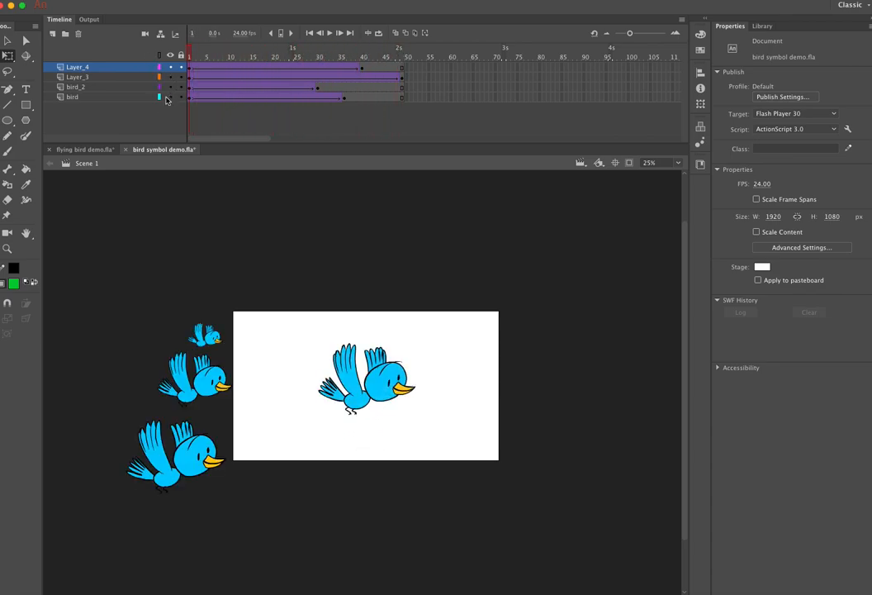
{"action": "key", "text": "Return"}
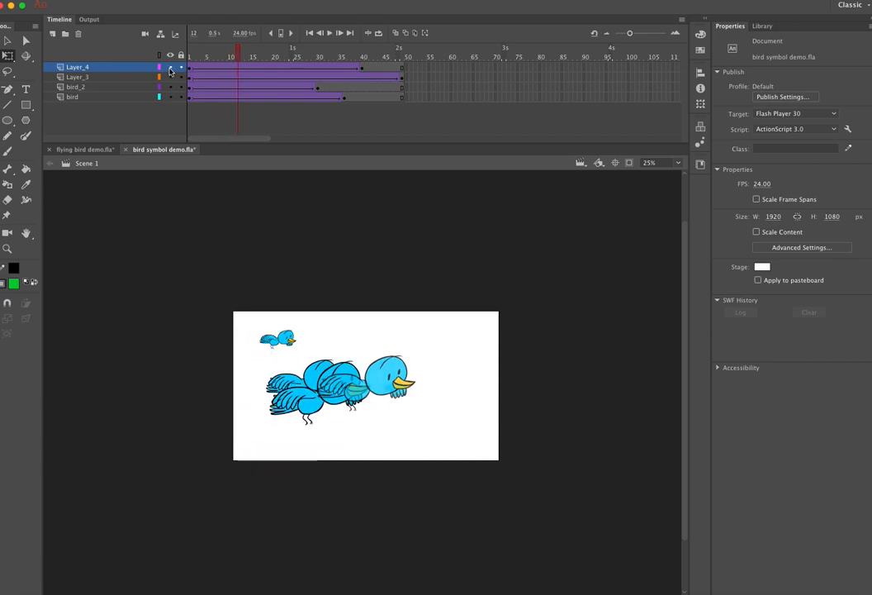
{"action": "left_click_drag", "start_coordinate": [170, 67], "coordinate": [174, 93]}
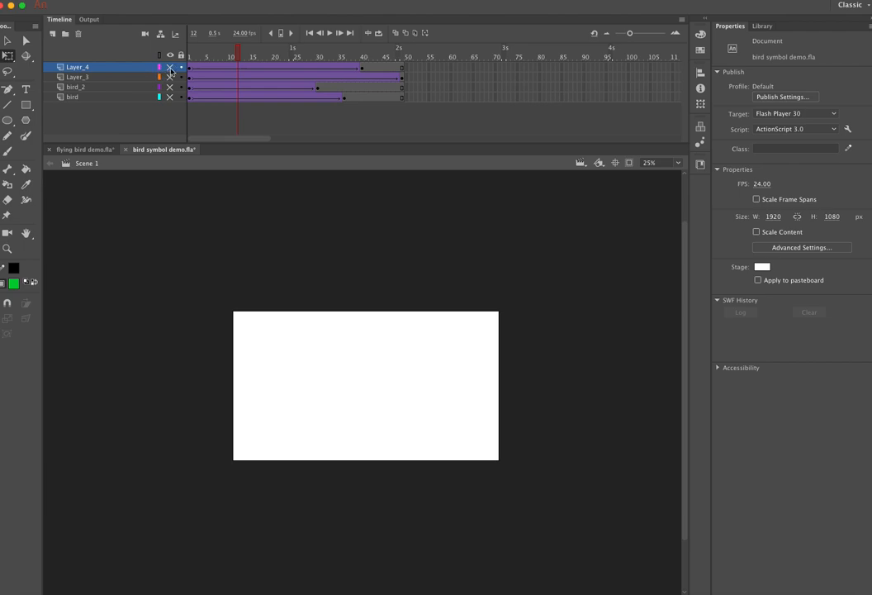
{"action": "left_click_drag", "start_coordinate": [170, 67], "coordinate": [170, 98]}
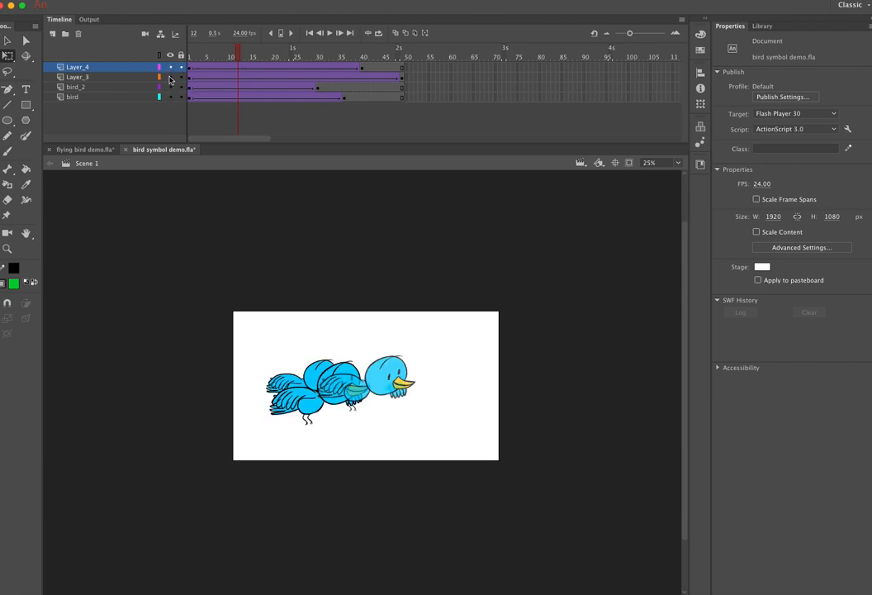
Delete Layer_4, Layer_3 and bird_2 so only the bird layer remains, and replay the animation from frame 1
{"action": "left_click", "coordinate": [77, 34]}
{"action": "left_click", "coordinate": [114, 81]}
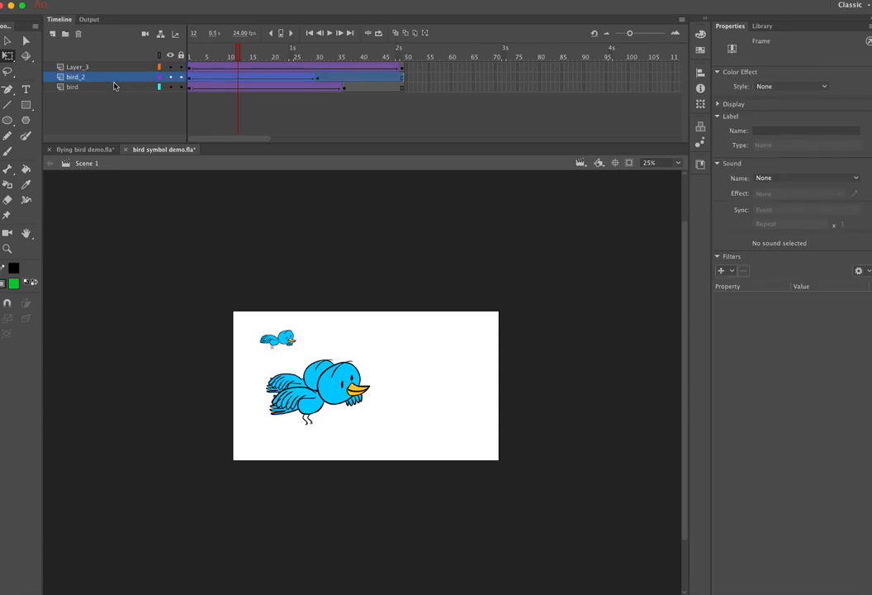
{"action": "left_click", "coordinate": [86, 66], "text": "shift"}
{"action": "left_click", "coordinate": [79, 34]}
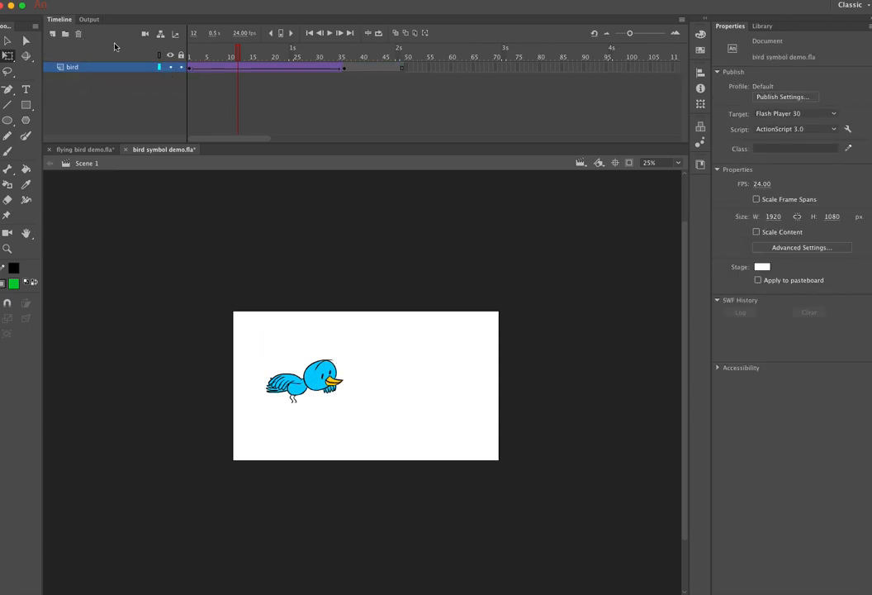
{"action": "left_click", "coordinate": [190, 58]}
{"action": "key", "text": "Return"}
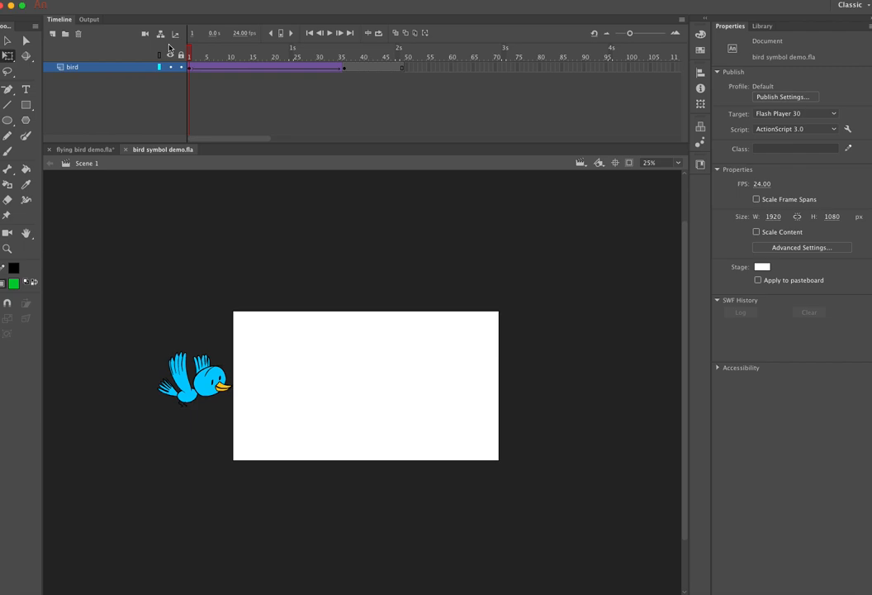
Compare the frame-by-frame wing cycle in flying bird demo.fla with the tweened symbol in bird symbol demo.fla by scrubbing its timeline
{"action": "left_click", "coordinate": [85, 150]}
{"action": "left_click", "coordinate": [191, 55]}
{"action": "mouse_move", "coordinate": [191, 55]}
{"action": "left_mouse_down"}
{"action": "mouse_move", "coordinate": [235, 55]}
{"action": "mouse_move", "coordinate": [192, 56]}
{"action": "left_mouse_up"}
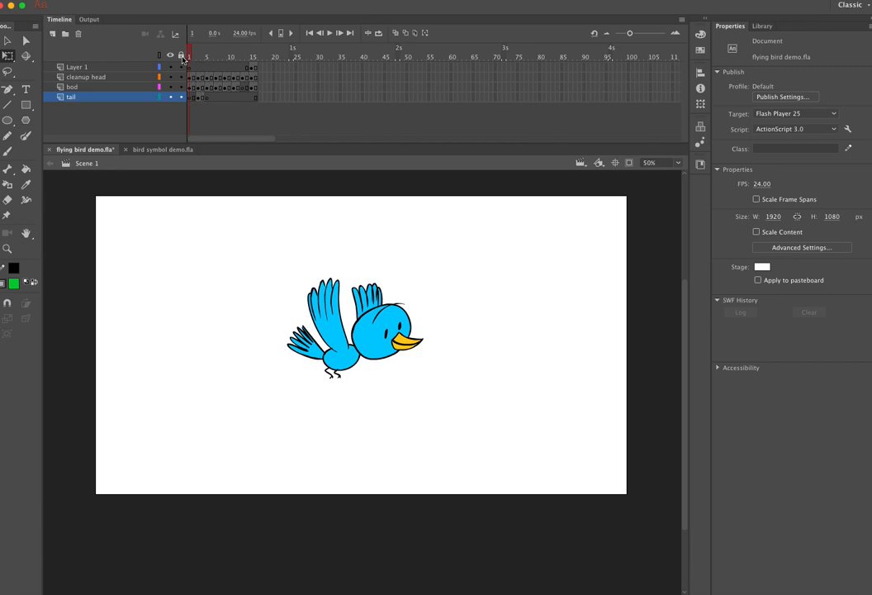
{"action": "left_click", "coordinate": [202, 55]}
{"action": "mouse_move", "coordinate": [202, 55]}
{"action": "left_mouse_down"}
{"action": "mouse_move", "coordinate": [189, 55]}
{"action": "mouse_move", "coordinate": [254, 55]}
{"action": "mouse_move", "coordinate": [189, 55]}
{"action": "left_mouse_up"}
{"action": "left_click", "coordinate": [177, 150]}
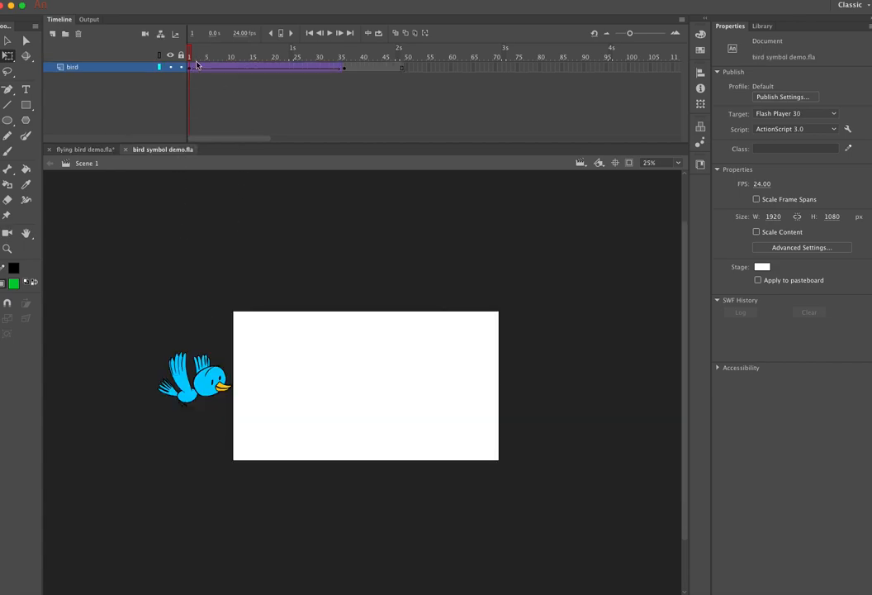
{"action": "left_click", "coordinate": [87, 150]}
{"action": "left_click_drag", "start_coordinate": [190, 56], "coordinate": [254, 55]}
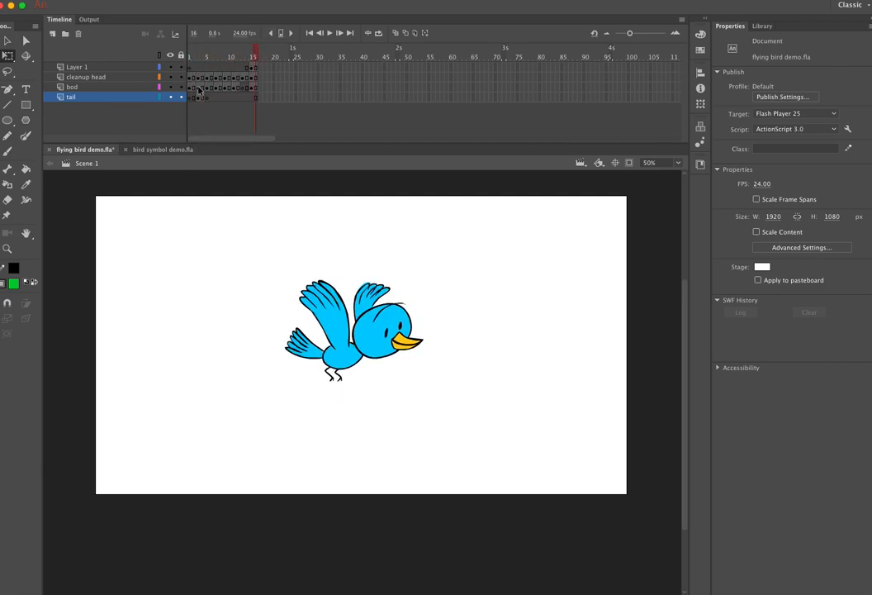
{"action": "left_click", "coordinate": [169, 149]}
Show the flying bird symbol in the library of bird symbol demo.fla
{"action": "left_click", "coordinate": [146, 0]}
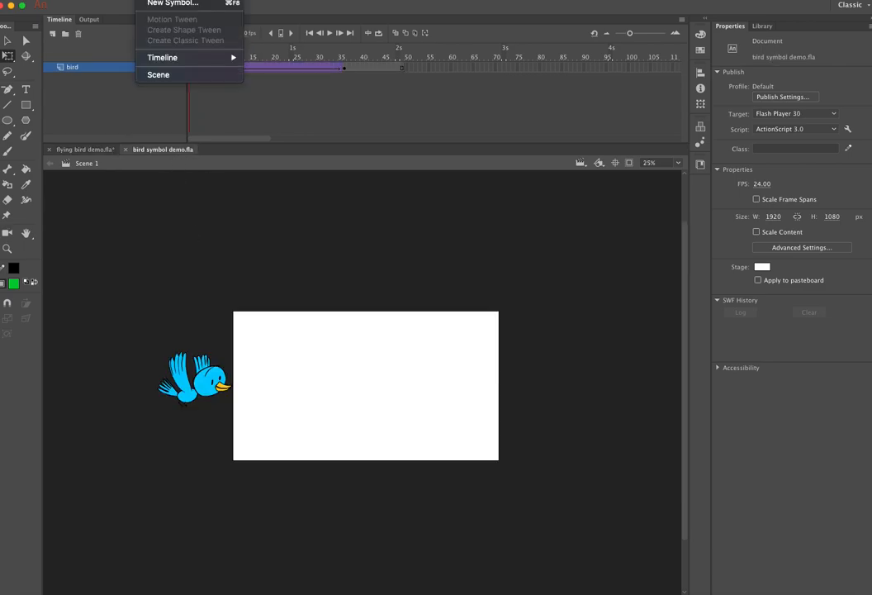
{"action": "left_click", "coordinate": [145, 0]}
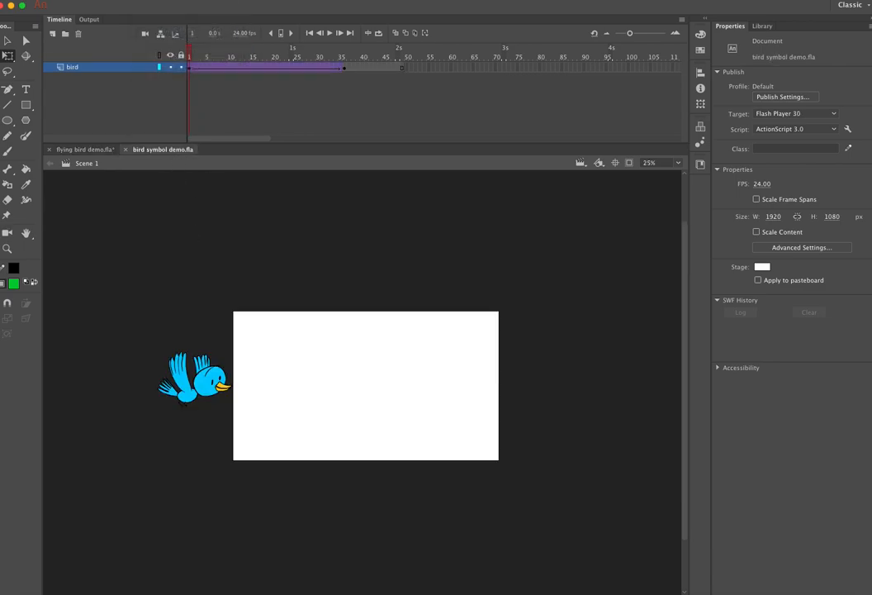
{"action": "left_click", "coordinate": [763, 26]}
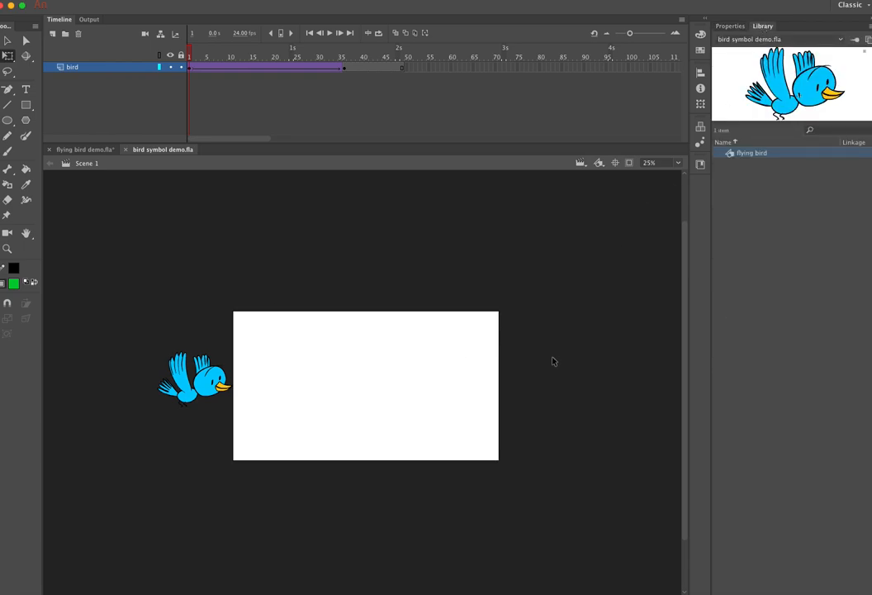